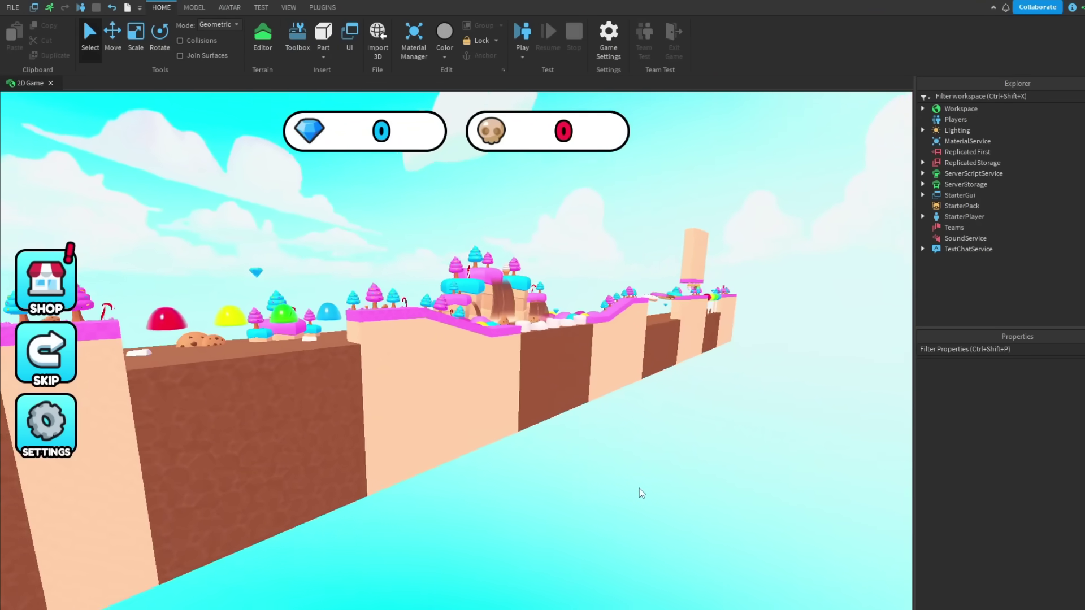
Add a DeathGui ScreenGui under StarterGui with a Background frame inside it.
{"action": "key", "text": "a"}
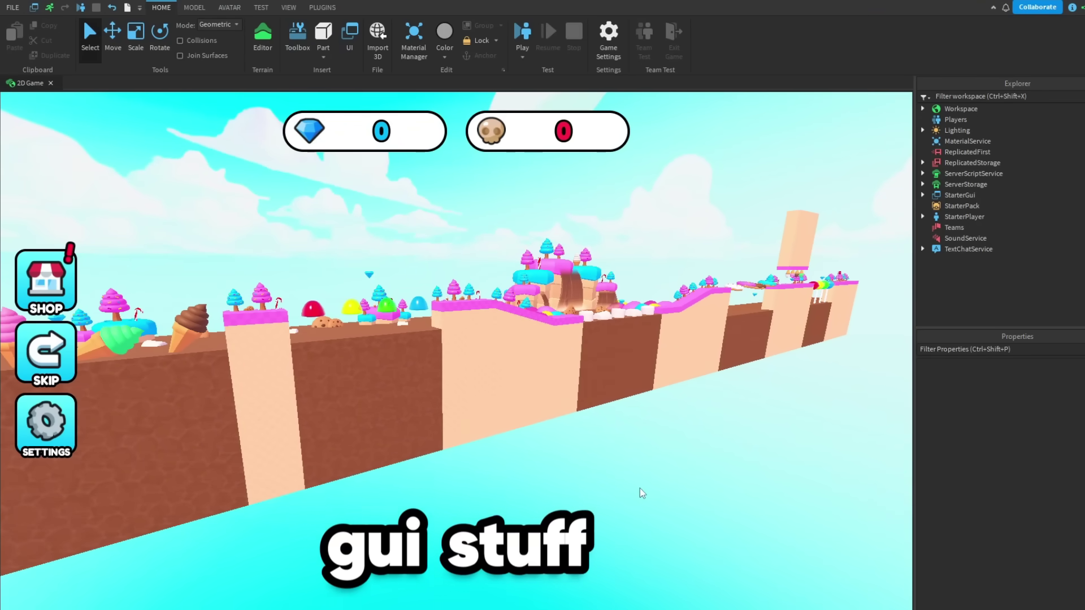
{"action": "key", "text": "a"}
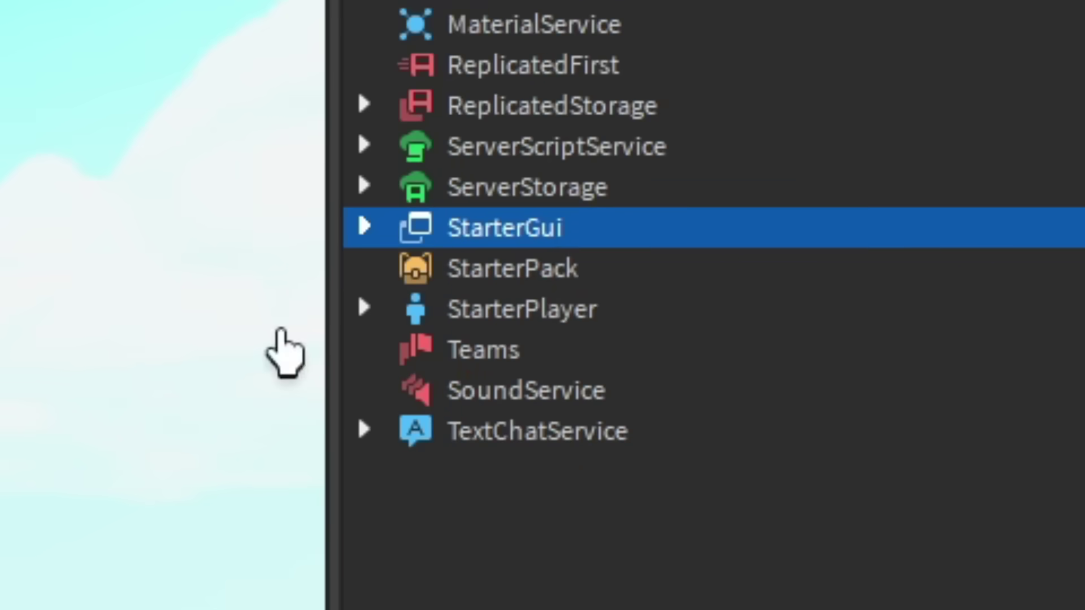
{"action": "mouse_move", "coordinate": [980, 198]}
{"action": "left_click", "coordinate": [593, 227]}
{"action": "left_click", "coordinate": [469, 397]}
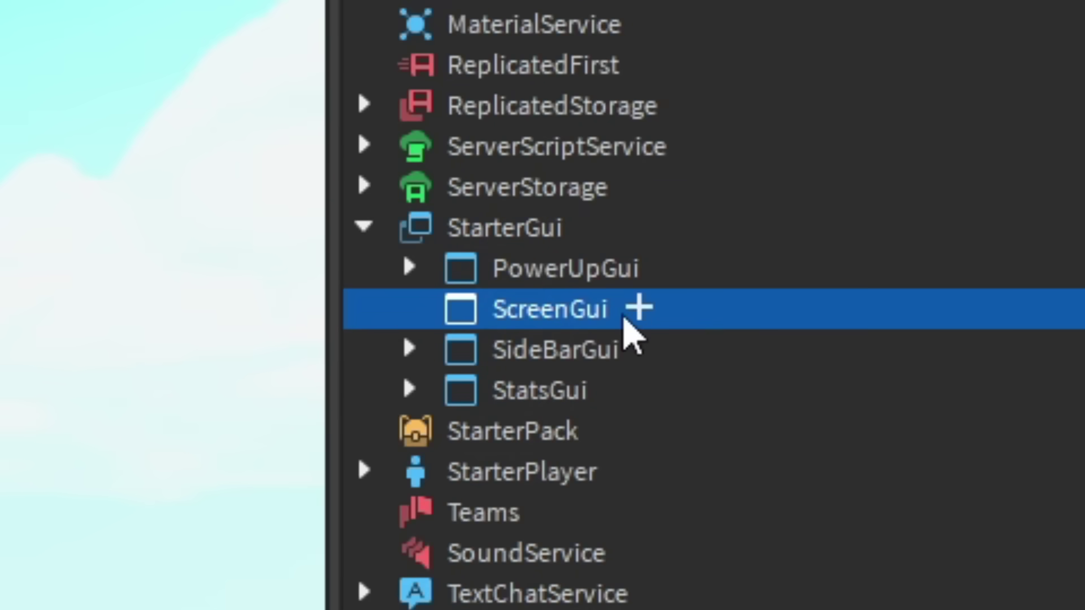
{"action": "left_click", "coordinate": [638, 308]}
{"action": "left_click", "coordinate": [501, 477]}
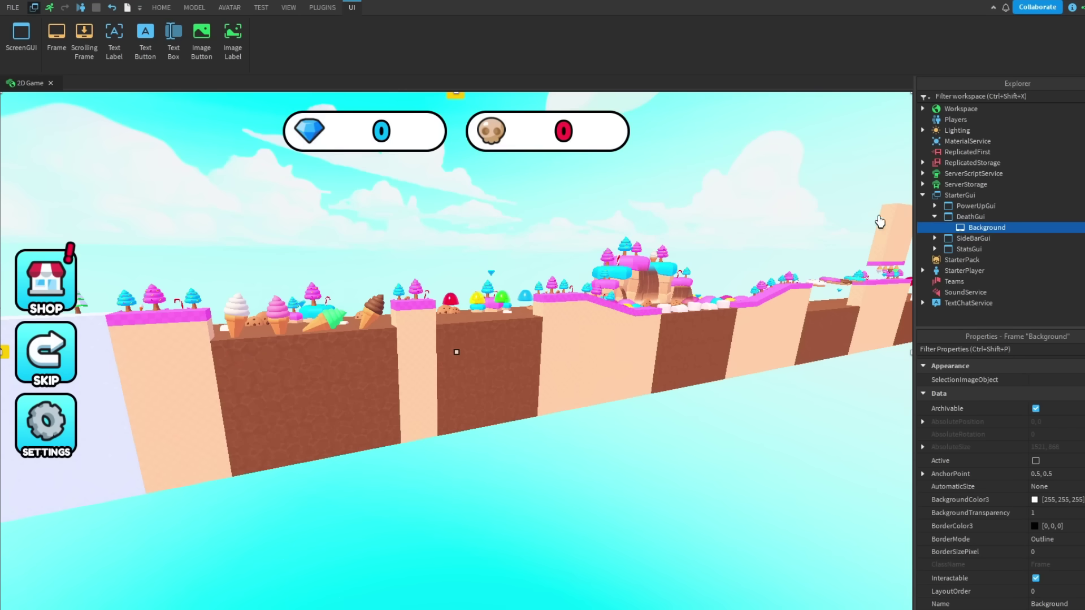
Add a red TextLabel at position 0.5,0,0.5,0 in Background, plus a LocalScript under DeathGui.
{"action": "left_click", "coordinate": [1014, 227]}
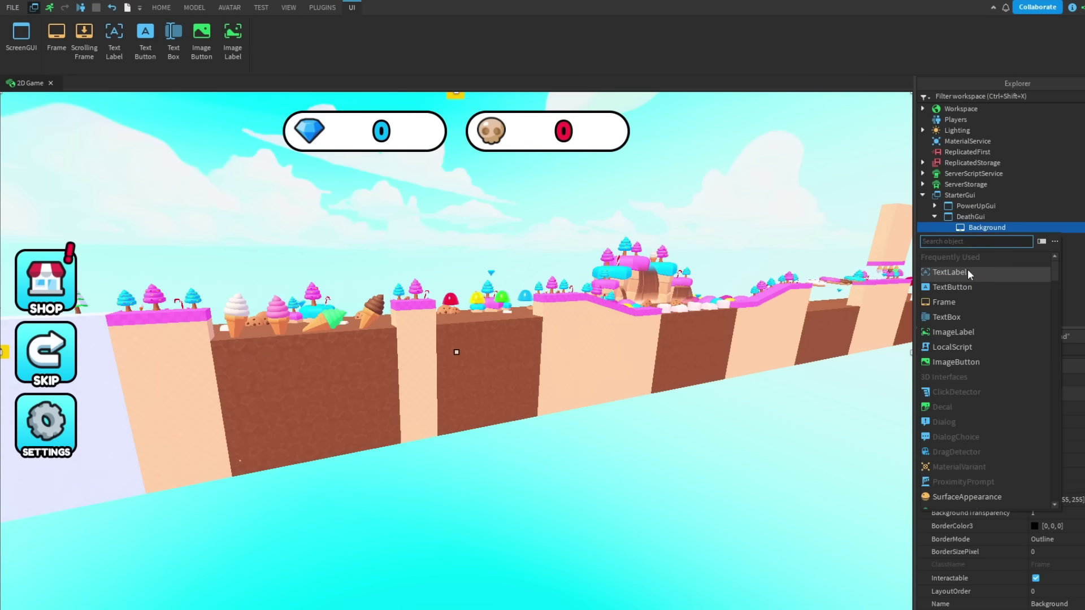
{"action": "left_click", "coordinate": [949, 271]}
{"action": "left_click", "coordinate": [1051, 565]}
{"action": "type", "text": "0.5"}
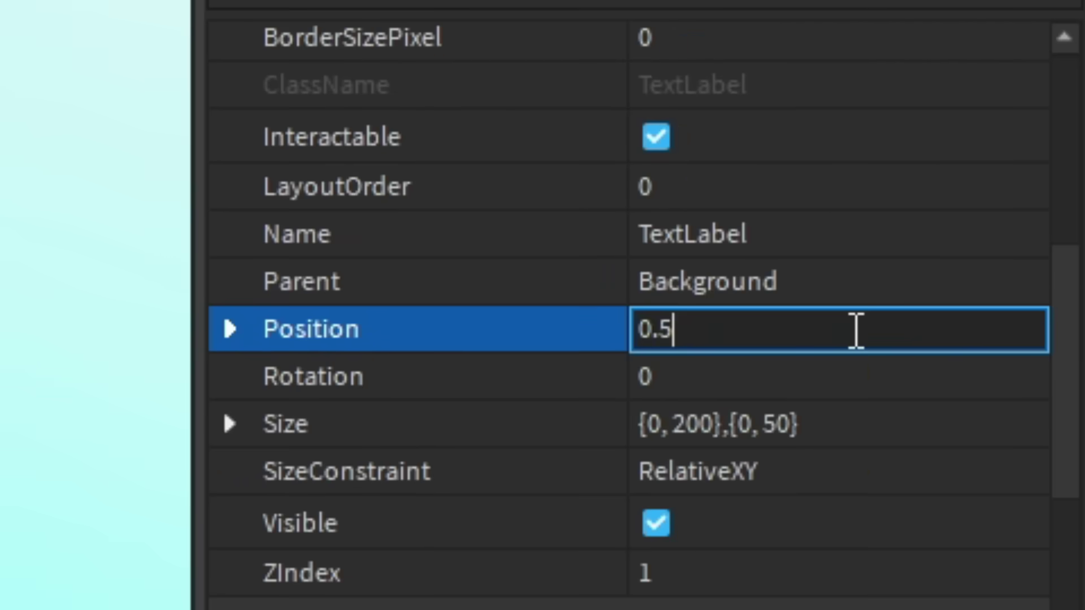
{"action": "type", "text": ",0,0.5,0"}
{"action": "key", "text": "Return"}
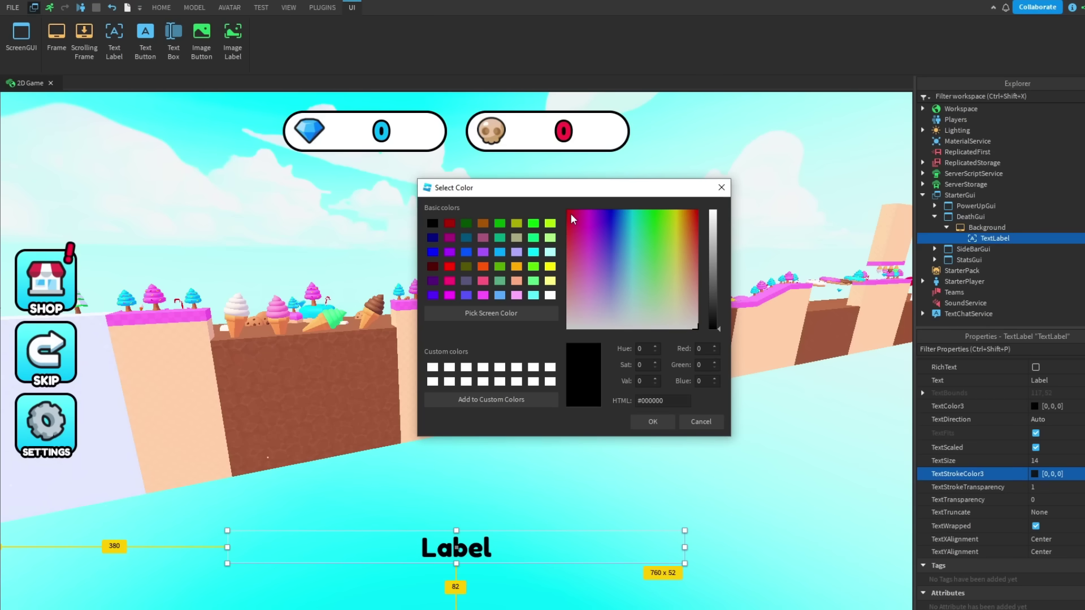
{"action": "left_click", "coordinate": [574, 211]}
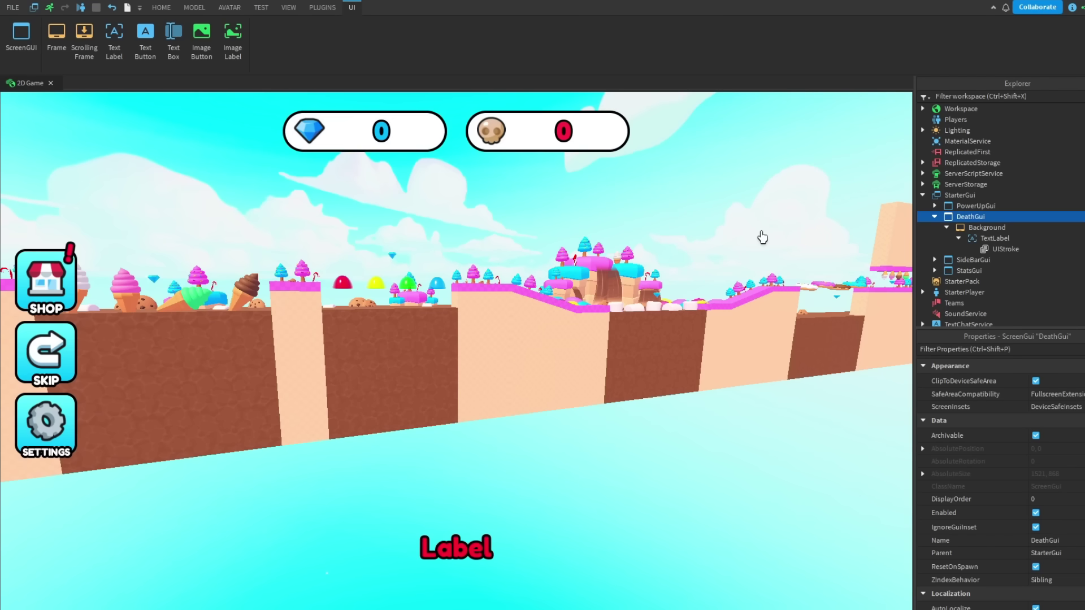
{"action": "left_click", "coordinate": [993, 217]}
{"action": "left_click", "coordinate": [950, 310]}
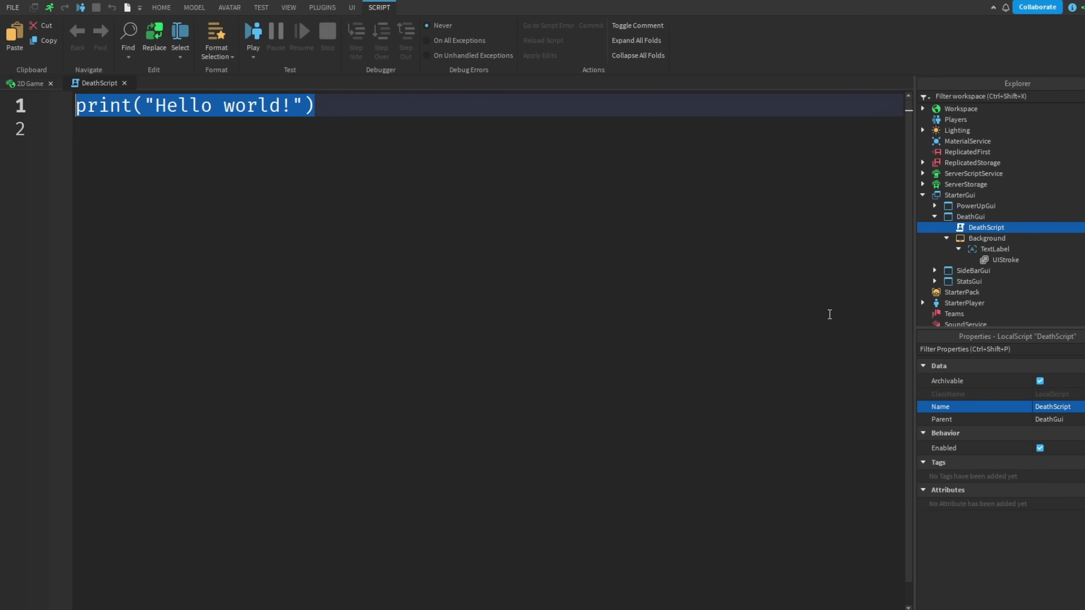
Code DeathScript with the LocalPlayer, a Messages table and a Humanoid.Died handler.
{"action": "key", "text": "BackSpace"}
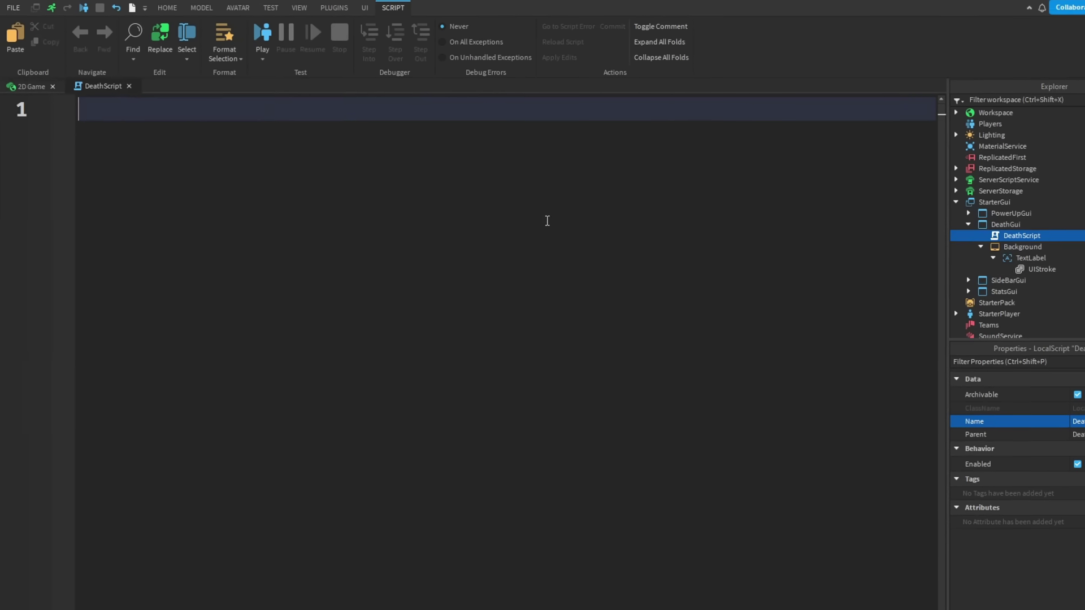
{"action": "type", "text": "local Player = "}
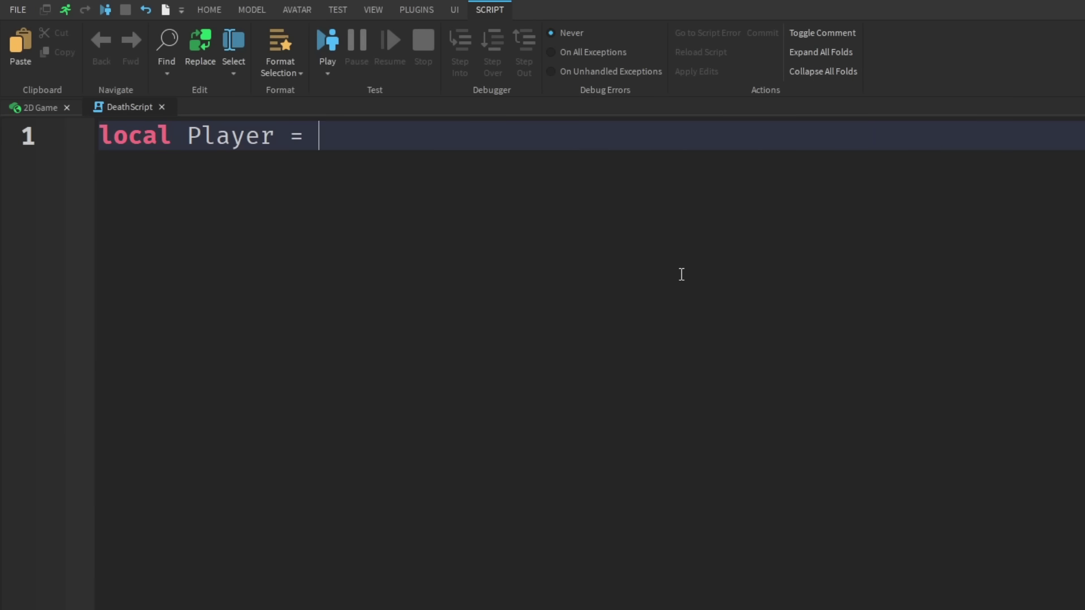
{"action": "type", "text": "game.Players.LocalPlayer"}
{"action": "key", "text": "Return"}
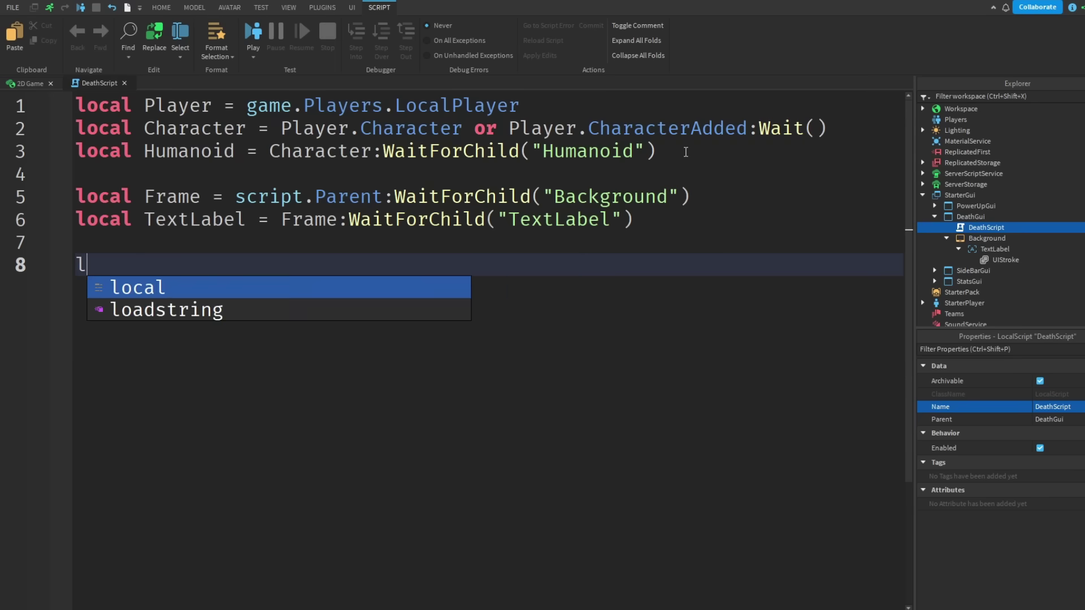
{"action": "type", "text": "ocal Messages"}
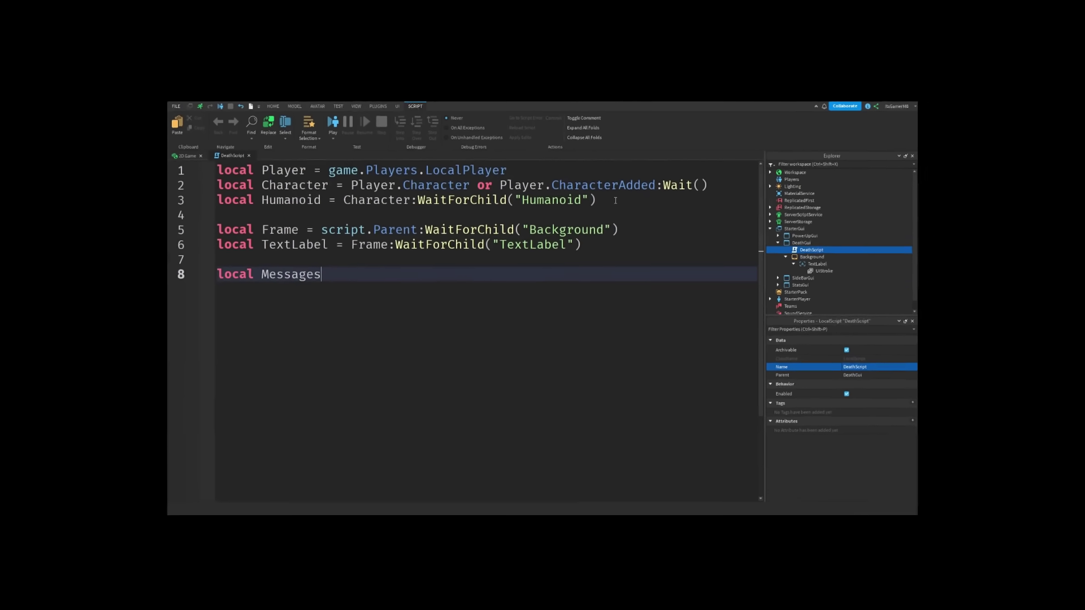
{"action": "type", "text": "= {"}
{"action": "key", "text": "Return"}
{"action": "type", "text": "\""}
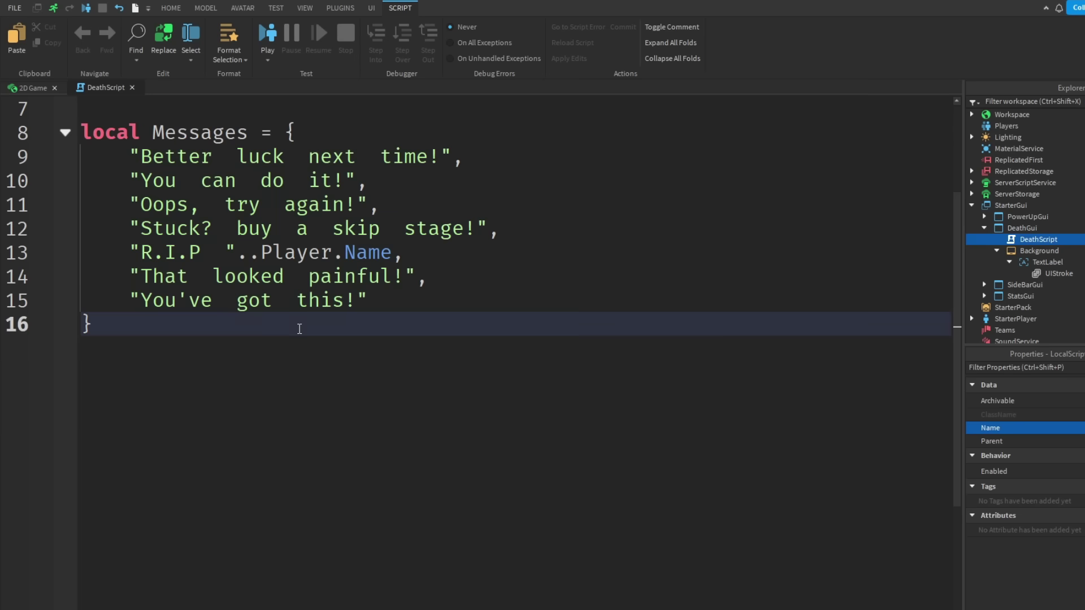
{"action": "key", "text": "Return"}
{"action": "key", "text": "Return"}
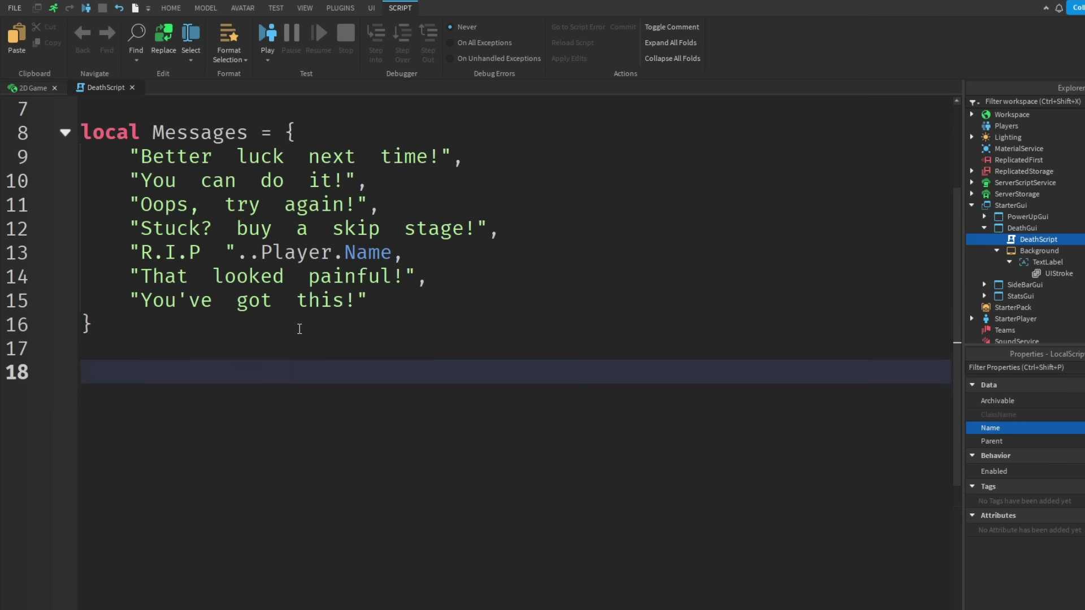
{"action": "type", "text": "Humanoid.Die"}
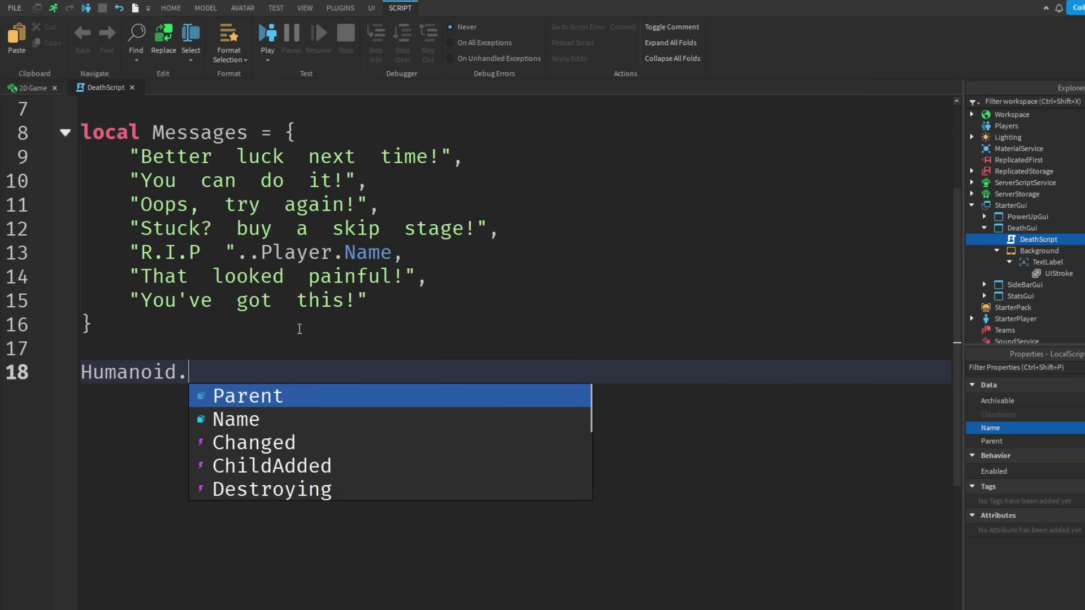
{"action": "type", "text": "d:Connect(function("}
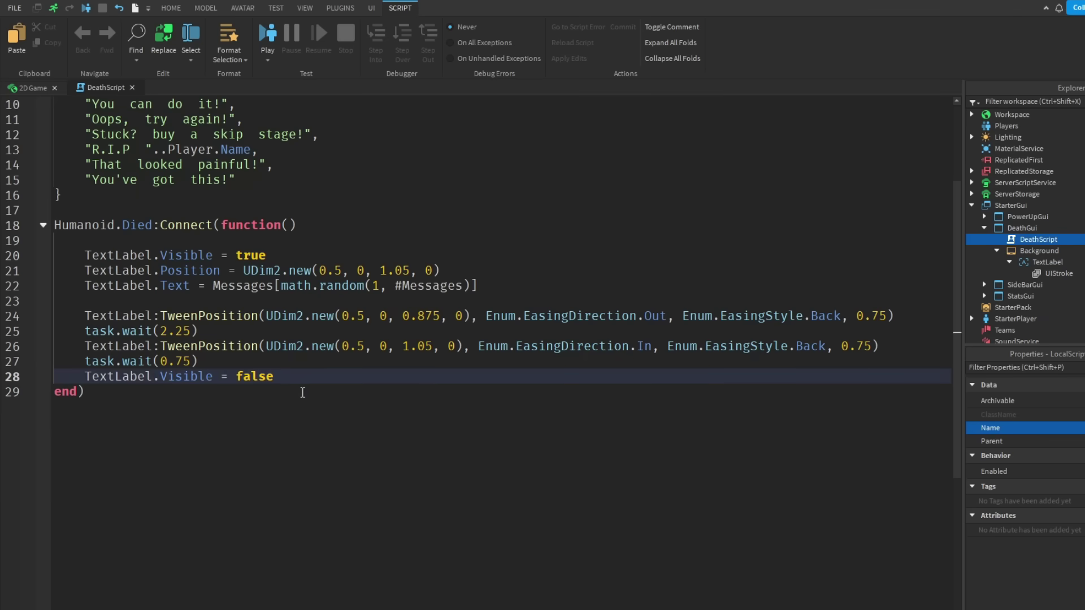
Playtest by walking the character into the lava to trigger the death message.
{"action": "scroll", "coordinate": [355, 386], "scroll_direction": "up", "scroll_amount": 3}
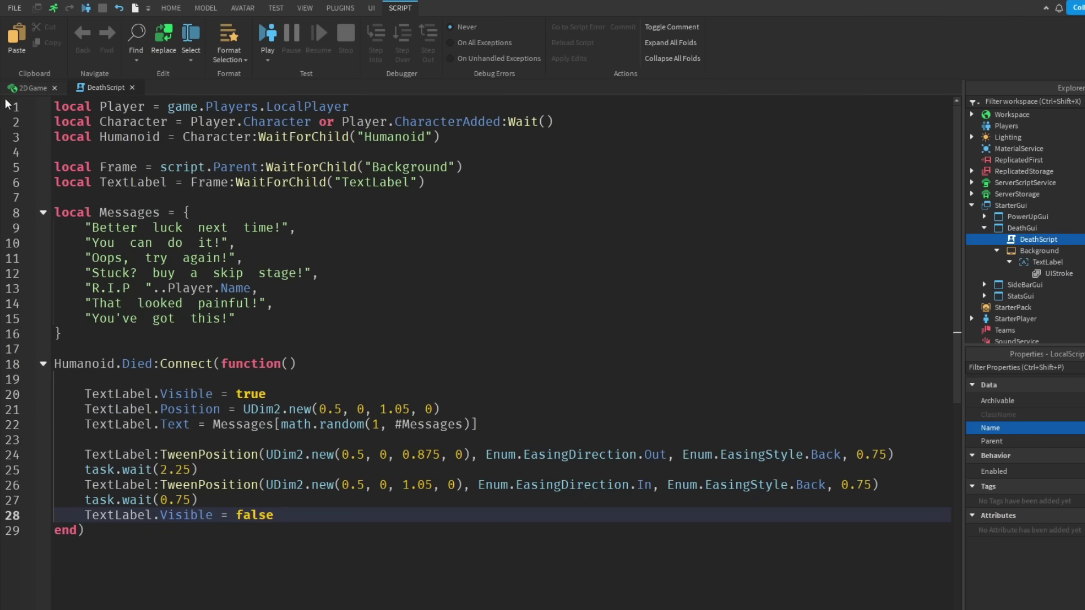
{"action": "left_click", "coordinate": [31, 88]}
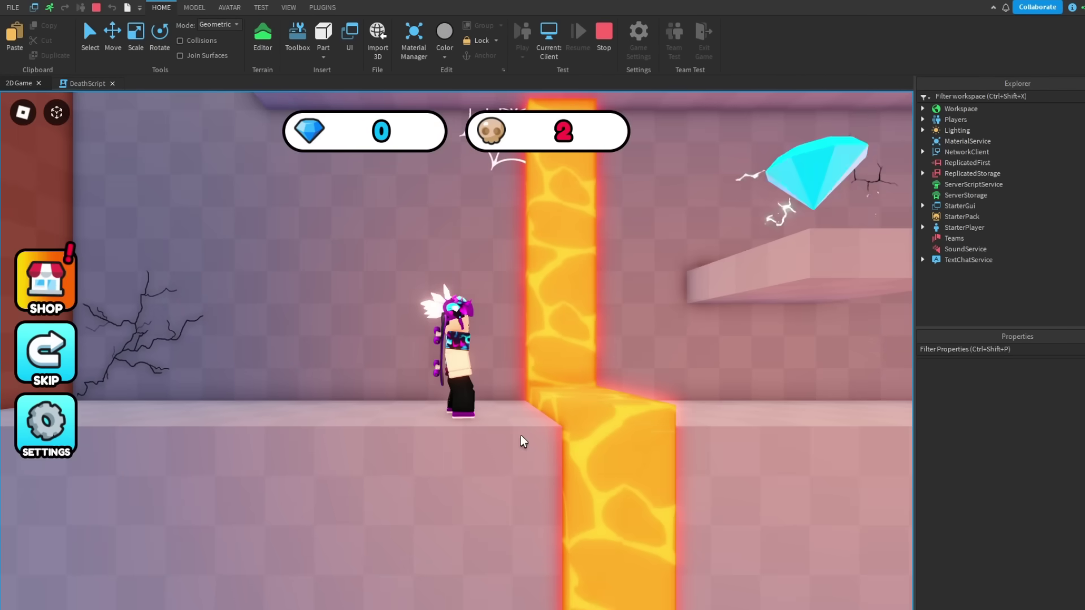
{"action": "key", "text": "d"}
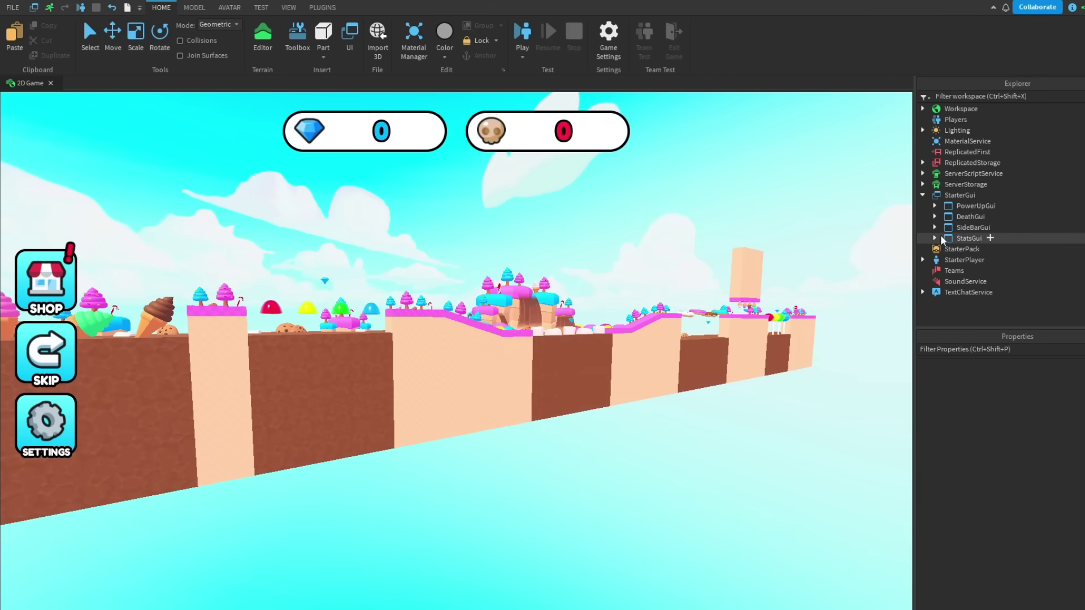
Rename the copied death interface to StageGui and paste the ConfettiCreator module into it.
{"action": "left_click", "coordinate": [960, 217]}
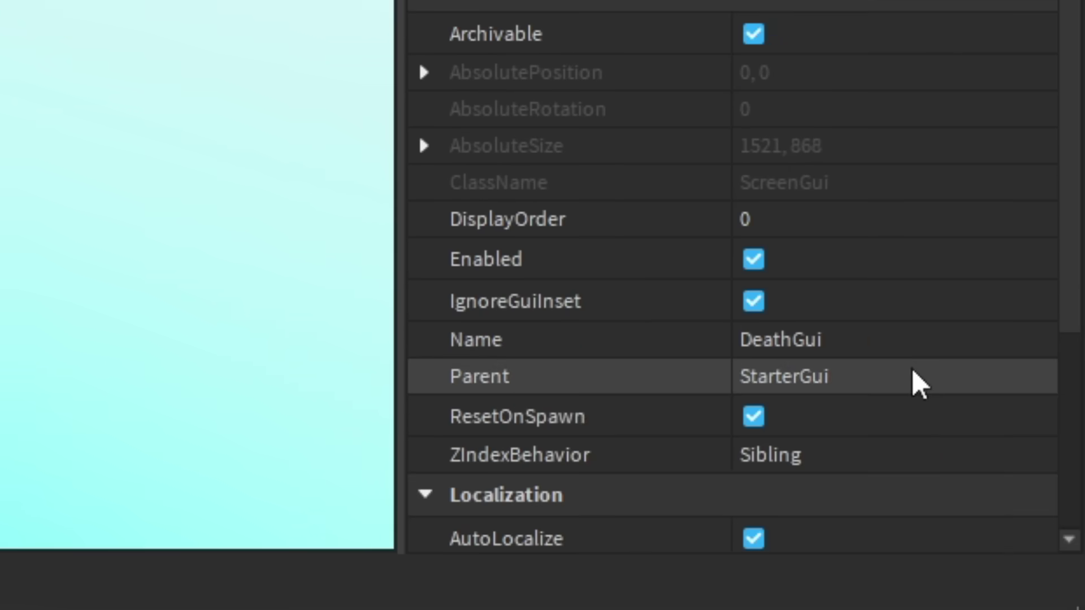
{"action": "left_click", "coordinate": [1068, 540]}
{"action": "type", "text": "StageGui"}
{"action": "key", "text": "Return"}
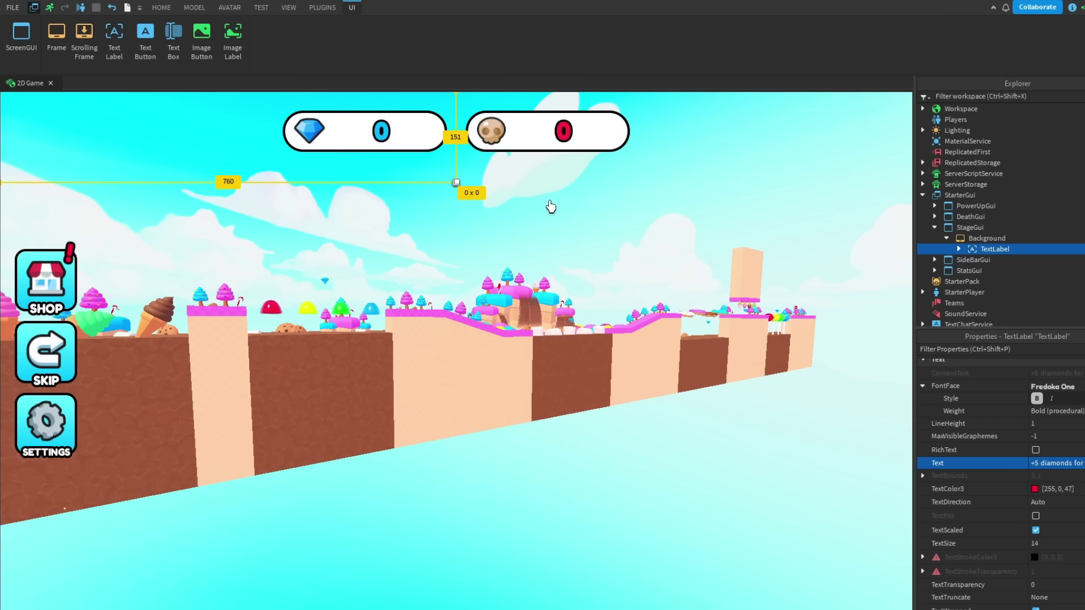
{"action": "key", "text": "d"}
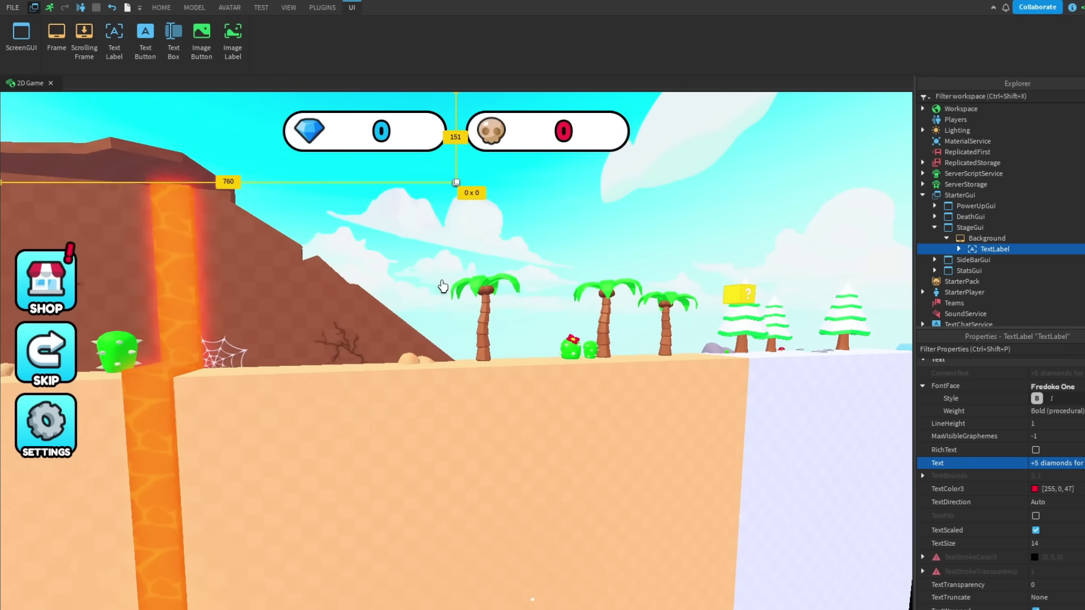
{"action": "key", "text": "d"}
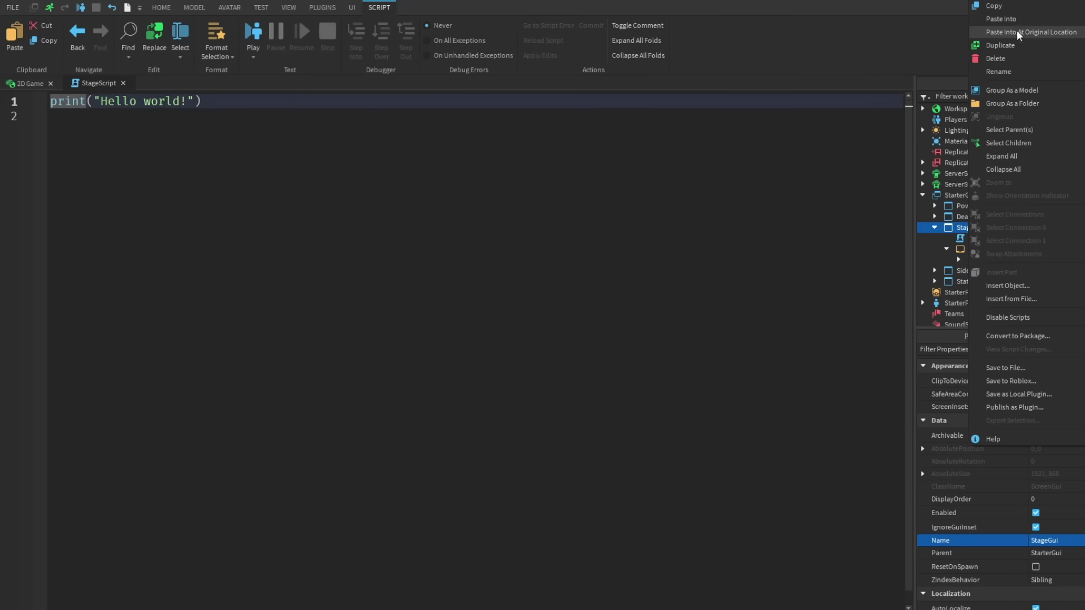
{"action": "left_click", "coordinate": [1015, 17]}
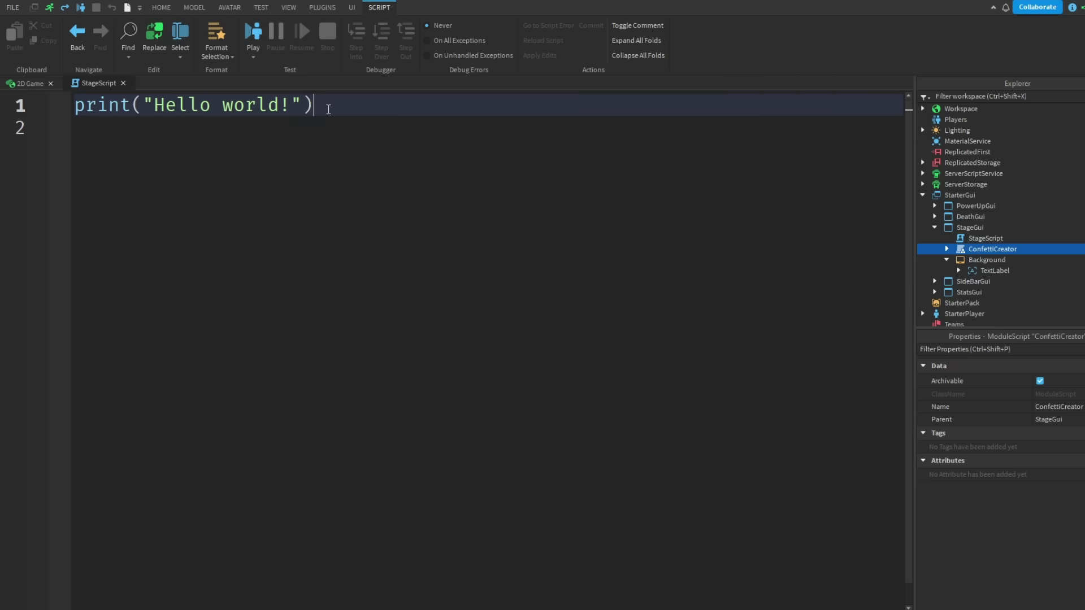
Replace StageScript's placeholder code and add a StageEvent RemoteEvent in ReplicatedStorage.
{"action": "key", "text": "ctrl+a"}
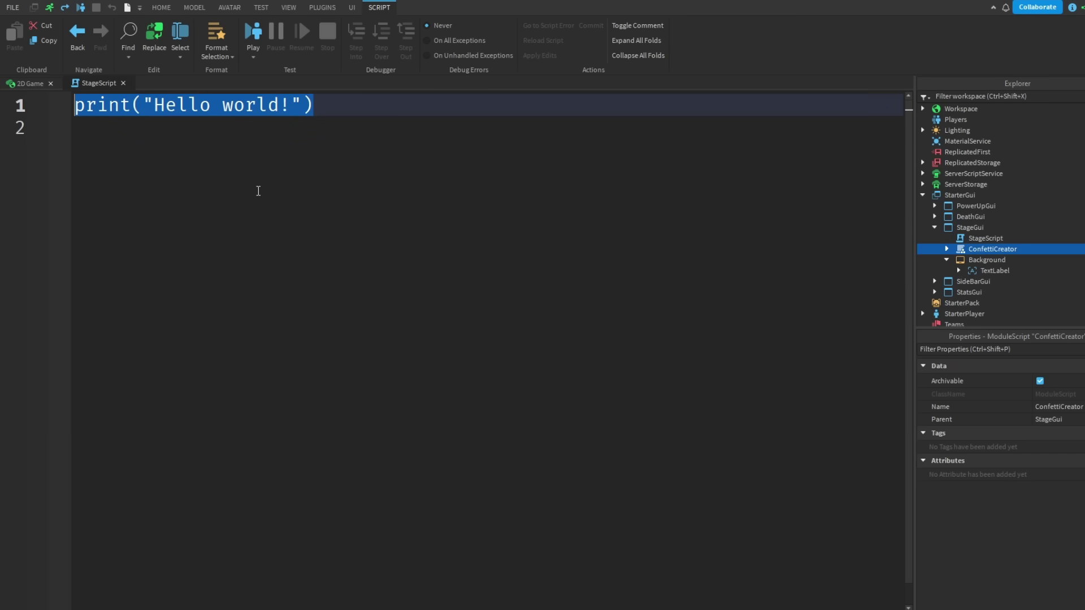
{"action": "type", "text": "local CreateConf"}
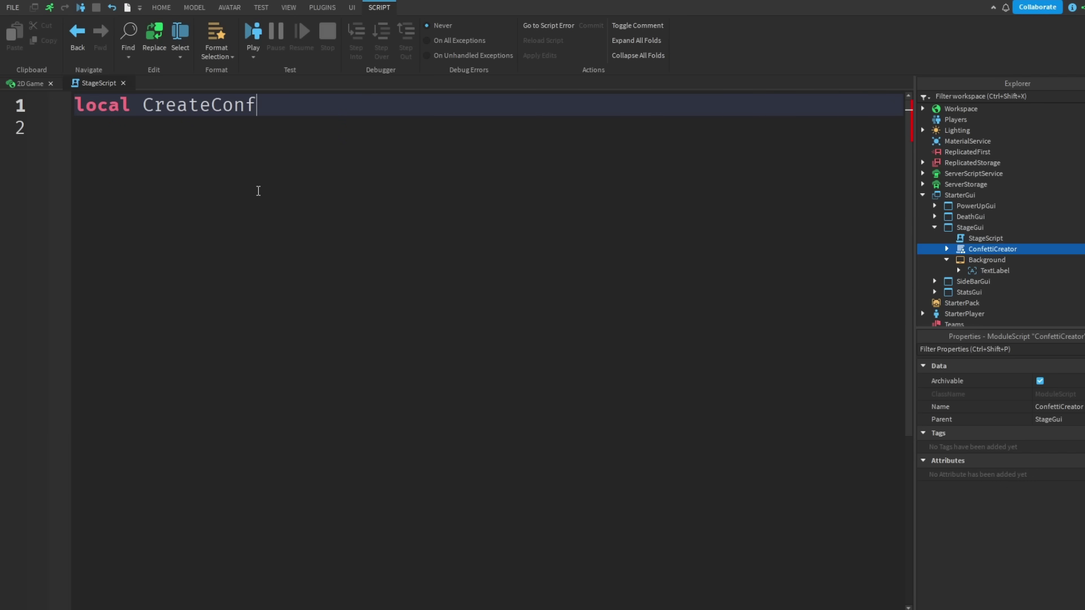
{"action": "type", "text": "ocal S"}
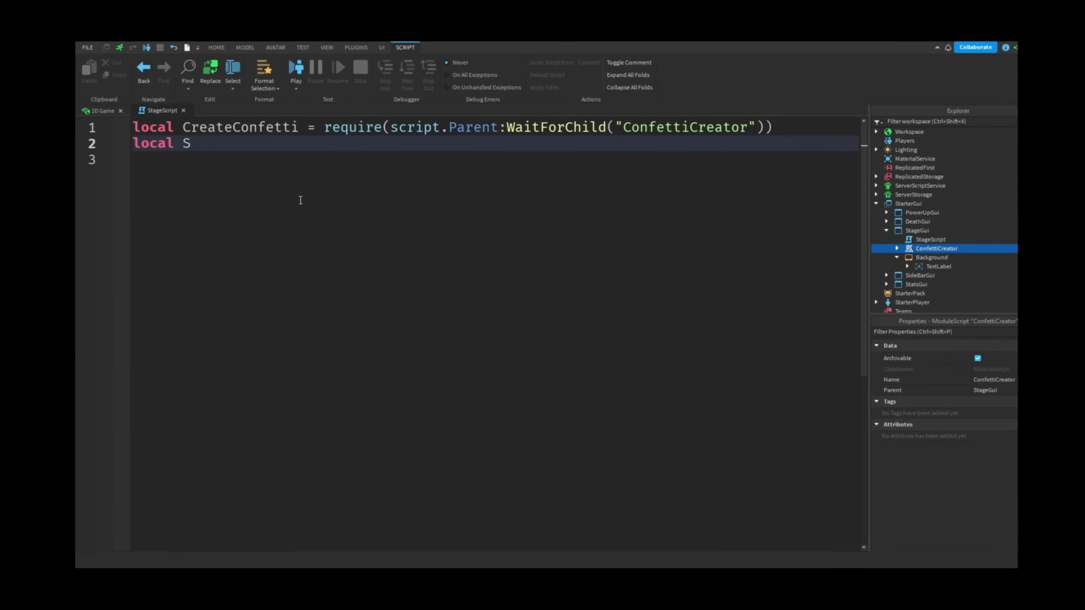
{"action": "type", "text": "tage"}
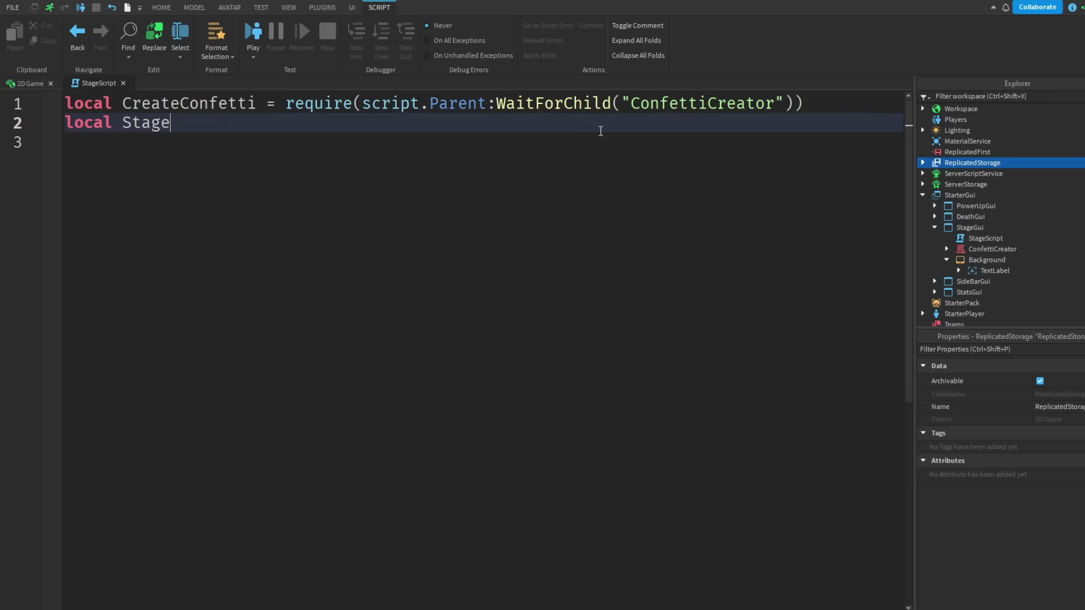
{"action": "left_click", "coordinate": [1009, 162]}
{"action": "type", "text": "Stage"}
{"action": "type", "text": "Event"}
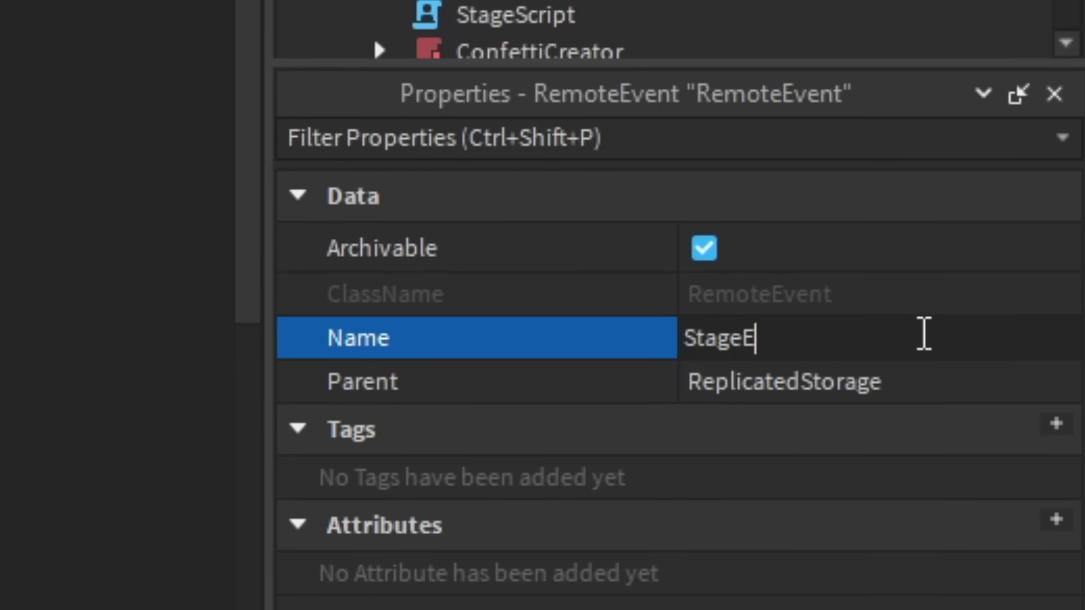
{"action": "key", "text": "Return"}
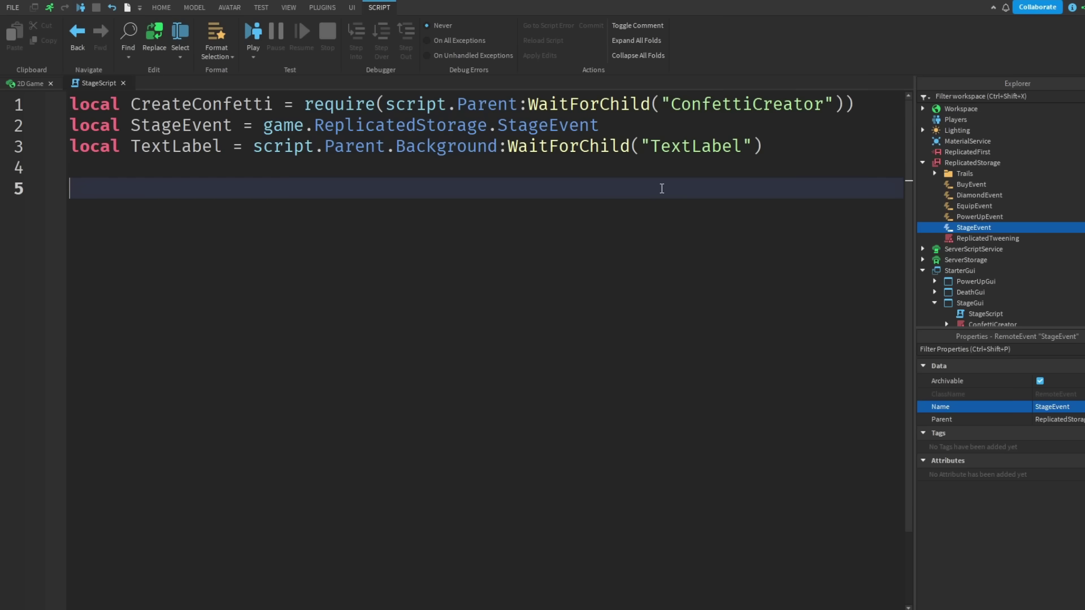
Connect StageEvent.OnClientEvent to a function taking Message and start its body.
{"action": "type", "text": "tageEvent.OnClientEvent:Connect(f"}
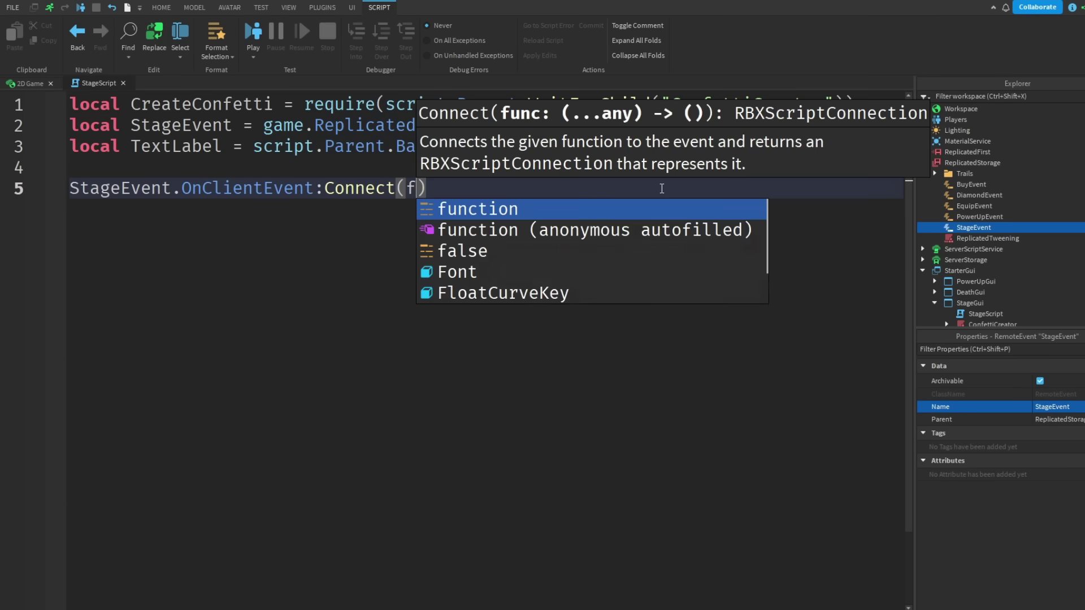
{"action": "key", "text": "Tab"}
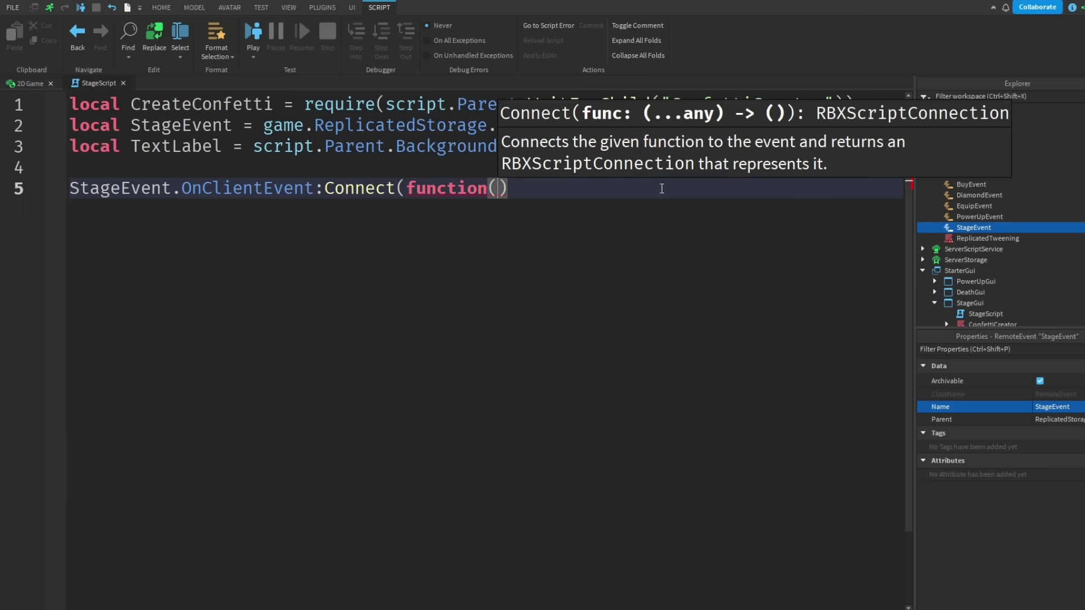
{"action": "type", "text": "Message"}
{"action": "key", "text": "Return"}
{"action": "key", "text": "Return"}
{"action": "key", "text": "Return"}
{"action": "key", "text": "Up"}
{"action": "type", "text": "T"}
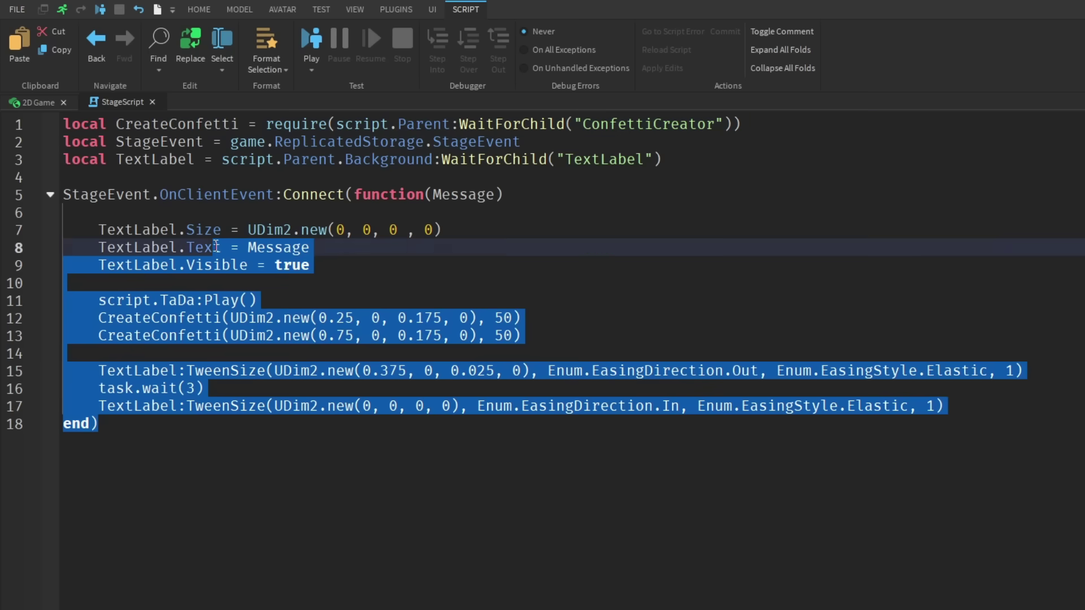
Review the label setup, TaDa sound and confetti lines, and the grow-and-shrink tween.
{"action": "left_click", "coordinate": [144, 200]}
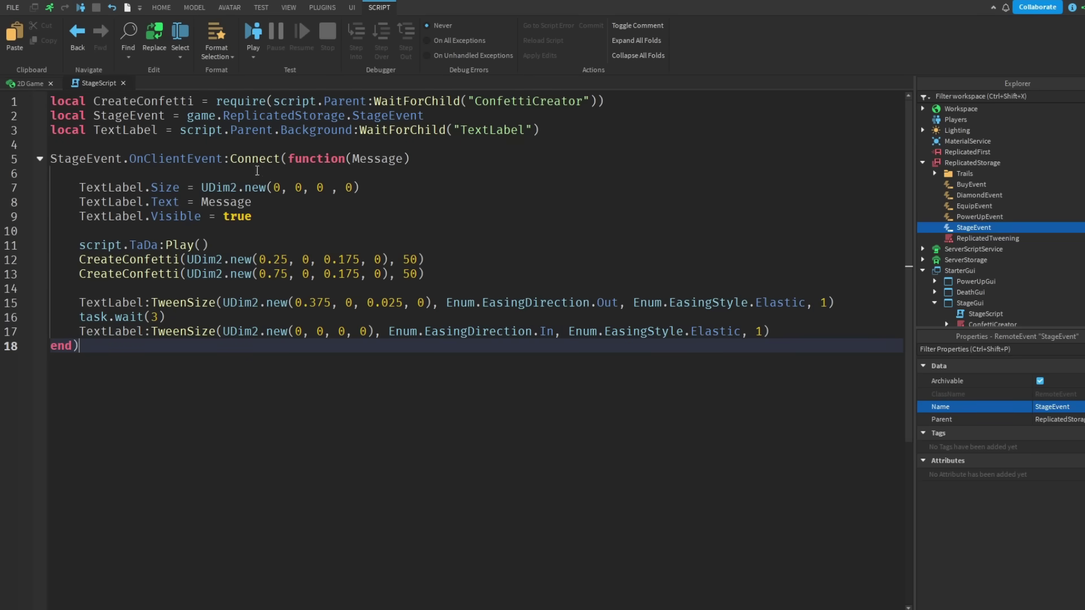
{"action": "left_click_drag", "start_coordinate": [256, 219], "coordinate": [71, 189]}
{"action": "left_click_drag", "start_coordinate": [79, 260], "coordinate": [425, 275]}
{"action": "mouse_move", "coordinate": [107, 303]}
{"action": "left_mouse_down"}
{"action": "mouse_move", "coordinate": [165, 317]}
{"action": "mouse_move", "coordinate": [699, 331]}
{"action": "mouse_move", "coordinate": [823, 375]}
{"action": "left_mouse_up"}
{"action": "left_click", "coordinate": [788, 342]}
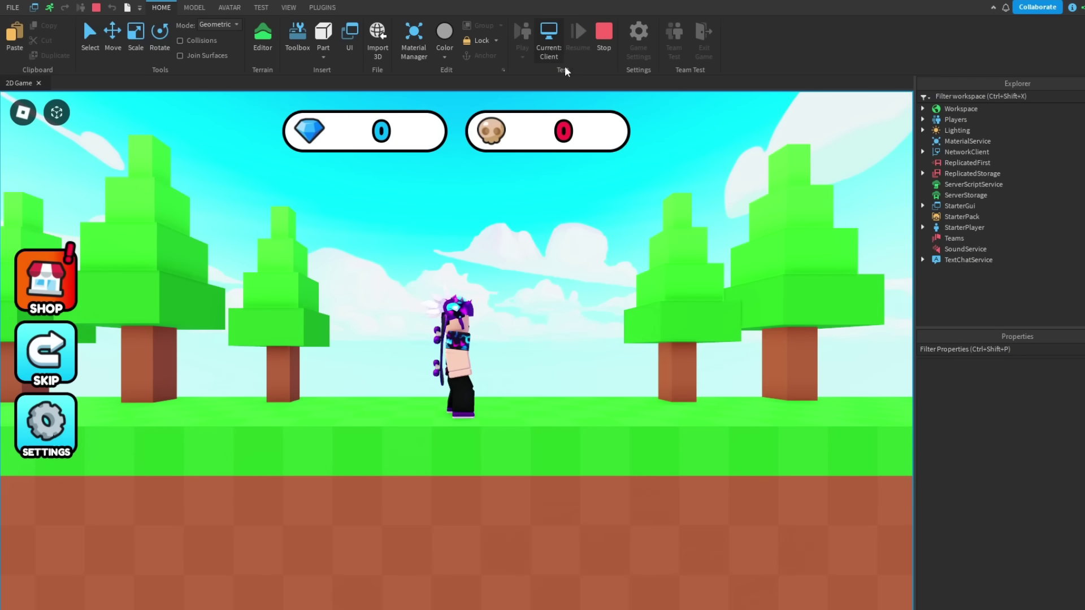
On the server, set the player's Stage to 5 and run to finish world 1.
{"action": "left_click", "coordinate": [559, 57]}
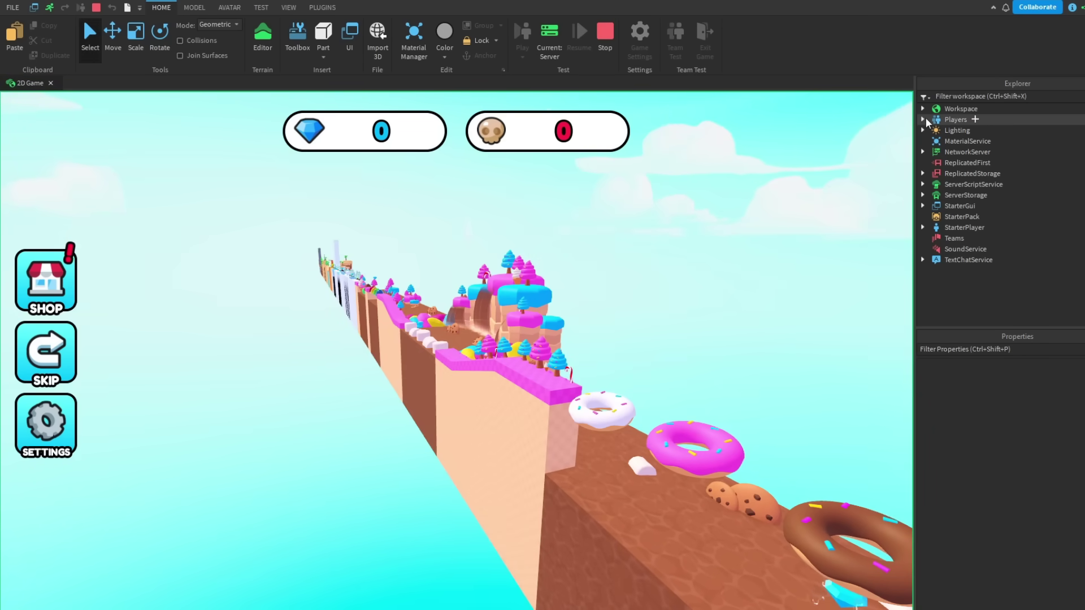
{"action": "left_click", "coordinate": [1052, 432]}
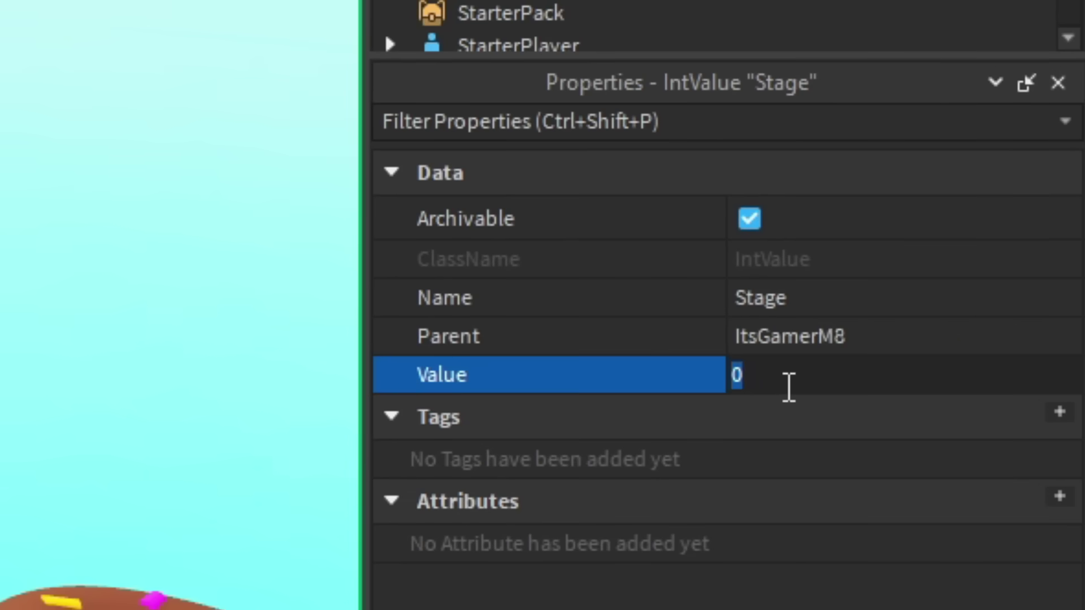
{"action": "type", "text": "5"}
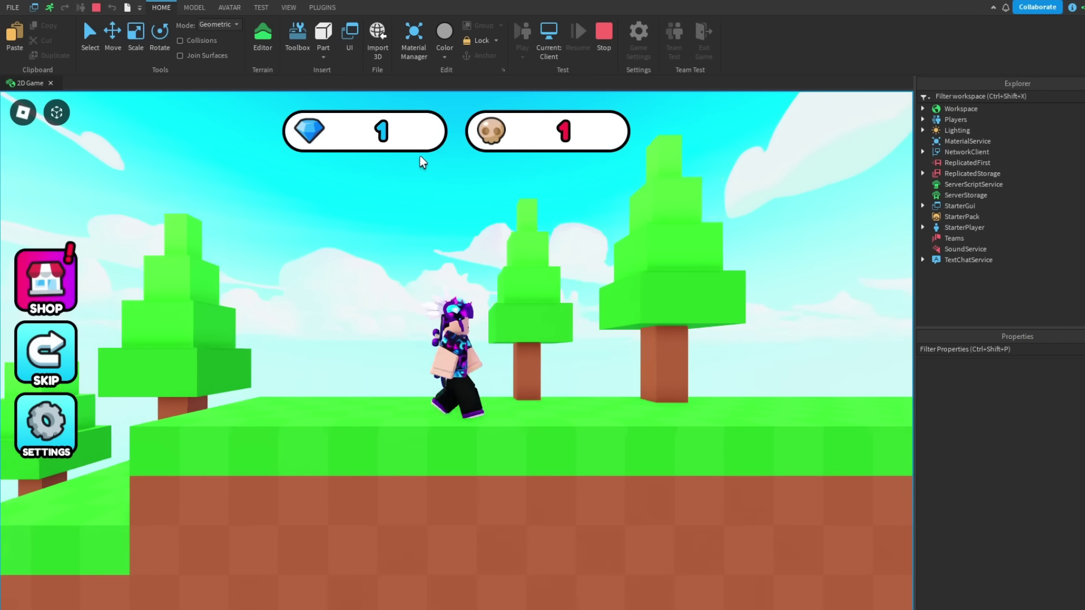
{"action": "key", "text": "d"}
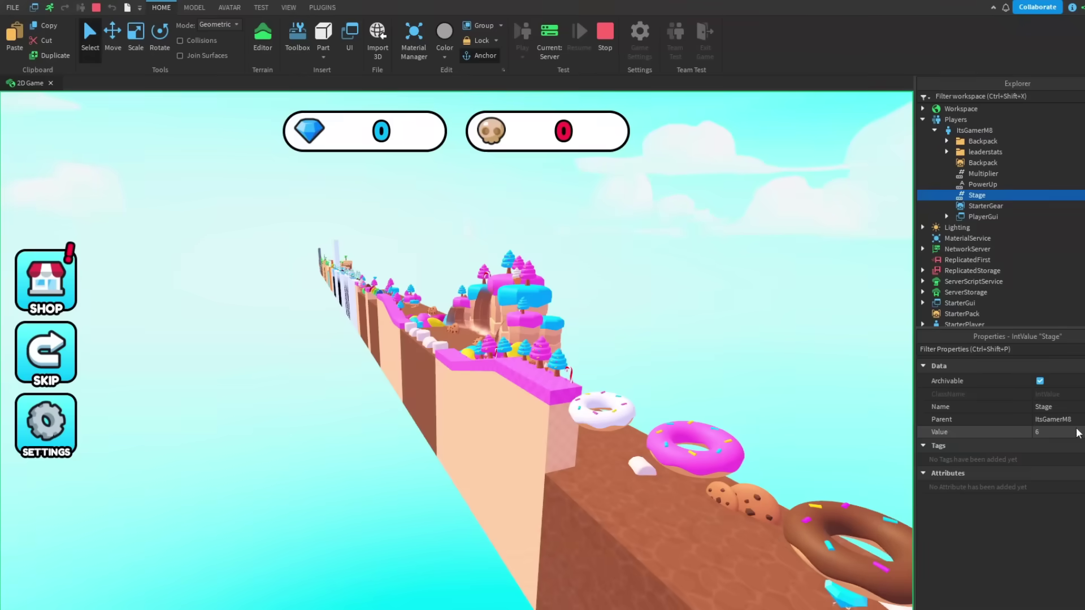
Set Stage to 12, reset the character, and run to finish world 2.
{"action": "left_click", "coordinate": [1077, 432]}
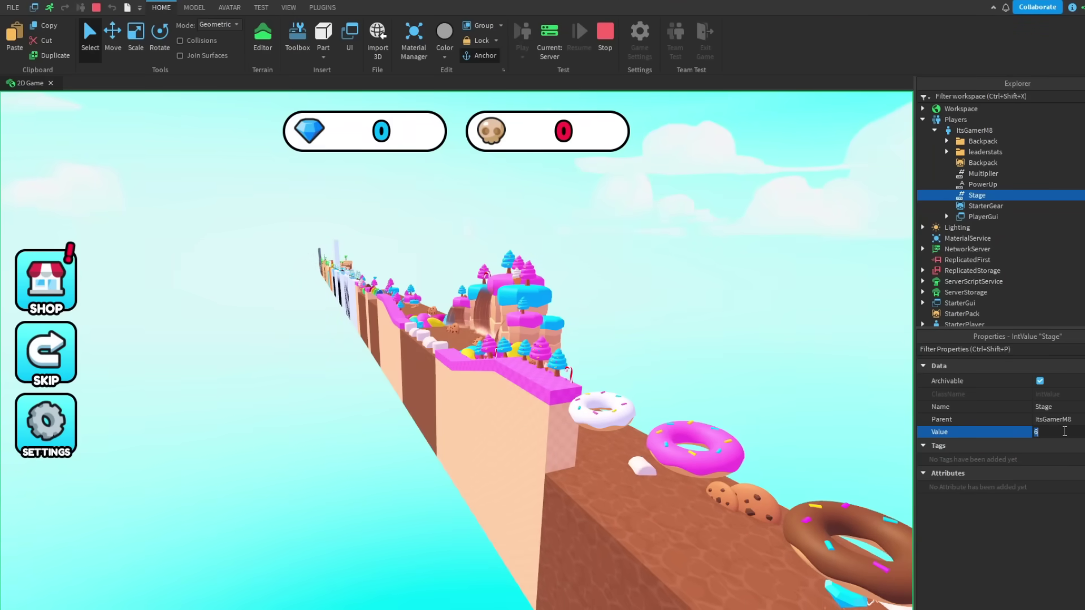
{"action": "type", "text": "12"}
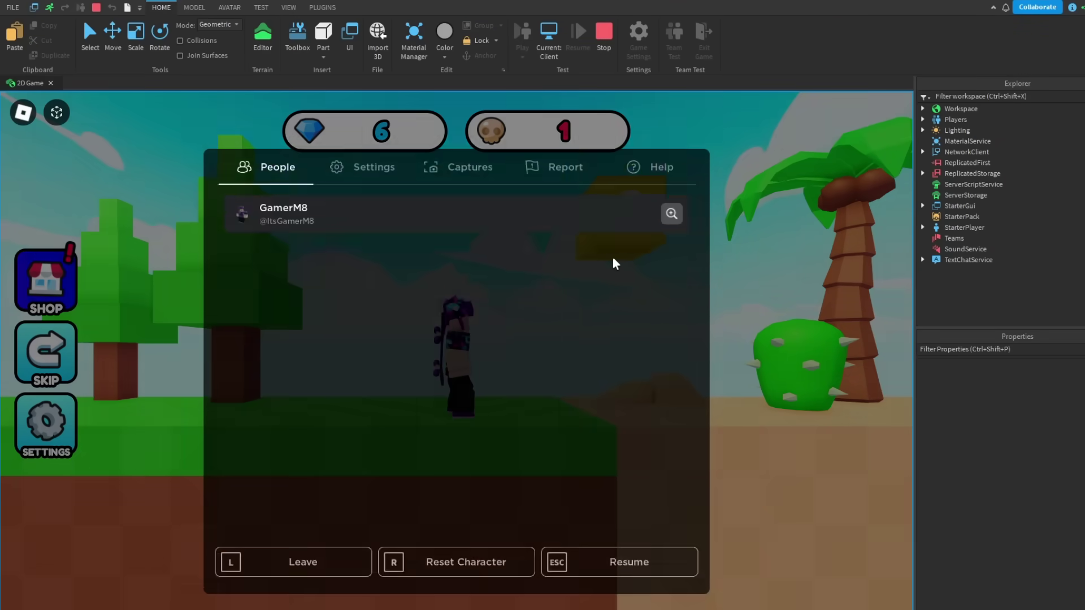
{"action": "key", "text": "r"}
{"action": "key", "text": "Return"}
{"action": "key", "text": "d"}
{"action": "key", "text": "d"}
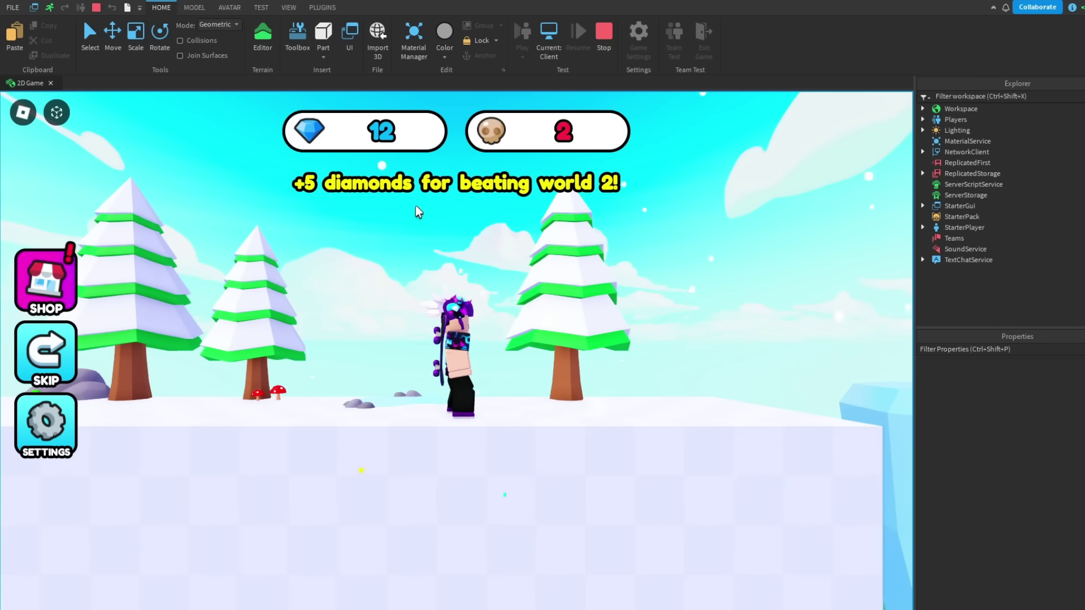
Stop the playtest and drag the END FinishFlag further along the candy path.
{"action": "key", "text": "shift+F5"}
{"action": "scroll", "coordinate": [520, 265], "scroll_direction": "up", "scroll_amount": 5}
{"action": "left_click", "coordinate": [544, 315]}
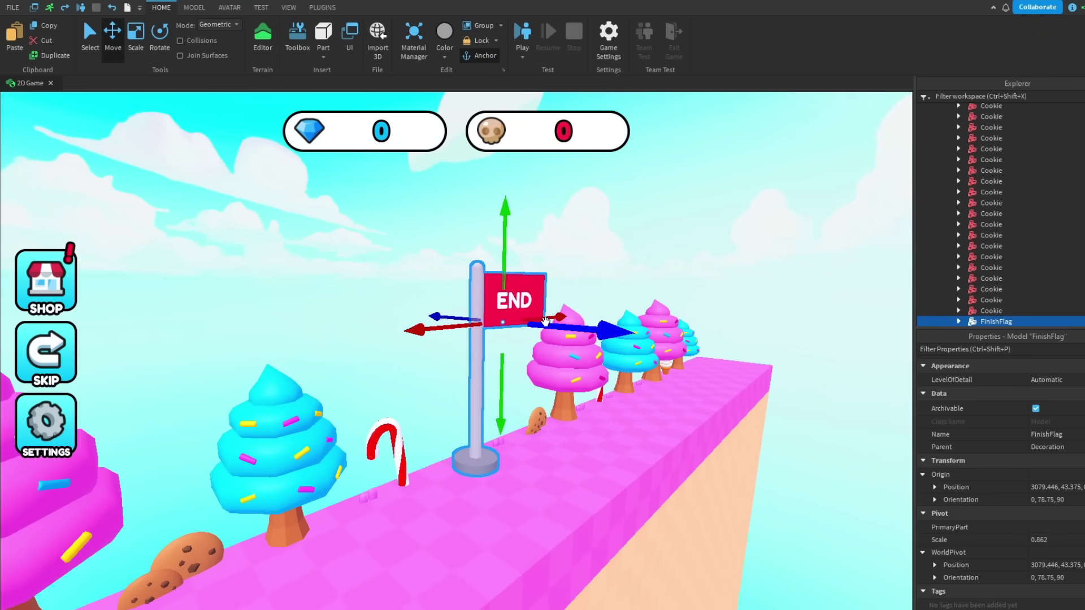
{"action": "left_click_drag", "start_coordinate": [545, 321], "coordinate": [389, 327]}
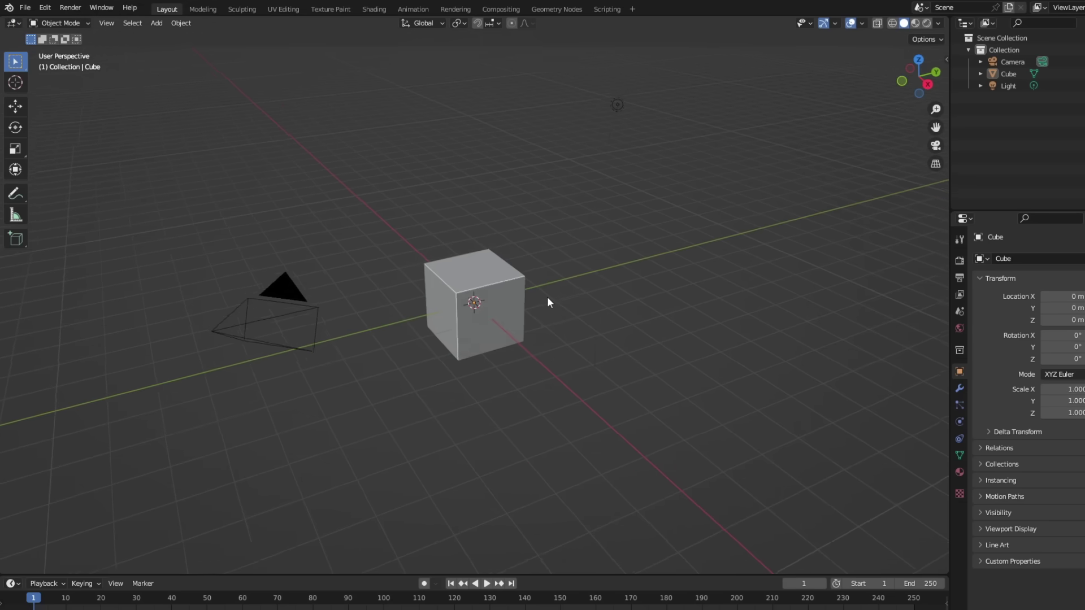
Delete the default camera, then scale the cylinder up and stretch it taller along Z.
{"action": "left_click", "coordinate": [247, 257]}
{"action": "key", "text": "Delete"}
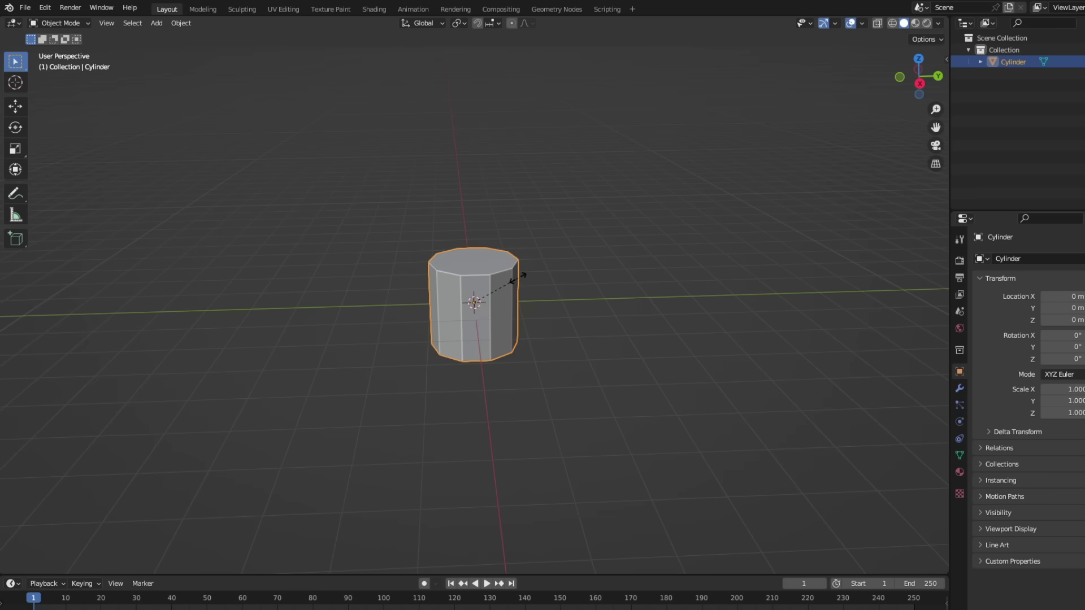
{"action": "key", "text": "s"}
{"action": "left_click", "coordinate": [605, 259]}
{"action": "key", "text": "s"}
{"action": "key", "text": "z"}
{"action": "left_click", "coordinate": [655, 243]}
Round the cylinder with a level-2 subdivision and apply Shade Smooth.
{"action": "key", "text": "Tab"}
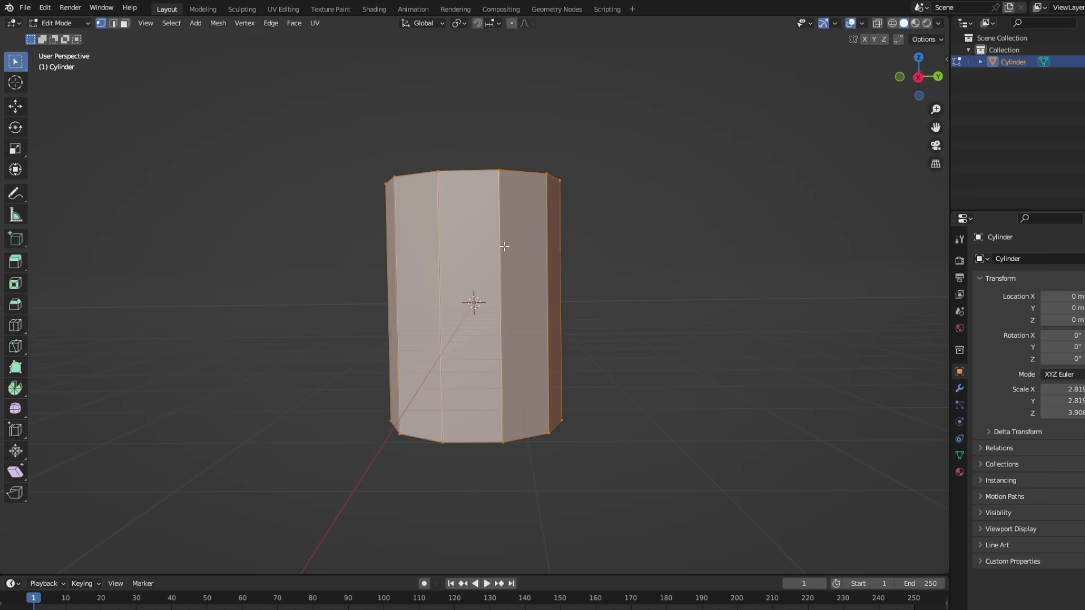
{"action": "key", "text": "Tab"}
{"action": "key", "text": "ctrl+2"}
{"action": "right_click", "coordinate": [449, 195]}
{"action": "left_click", "coordinate": [452, 195]}
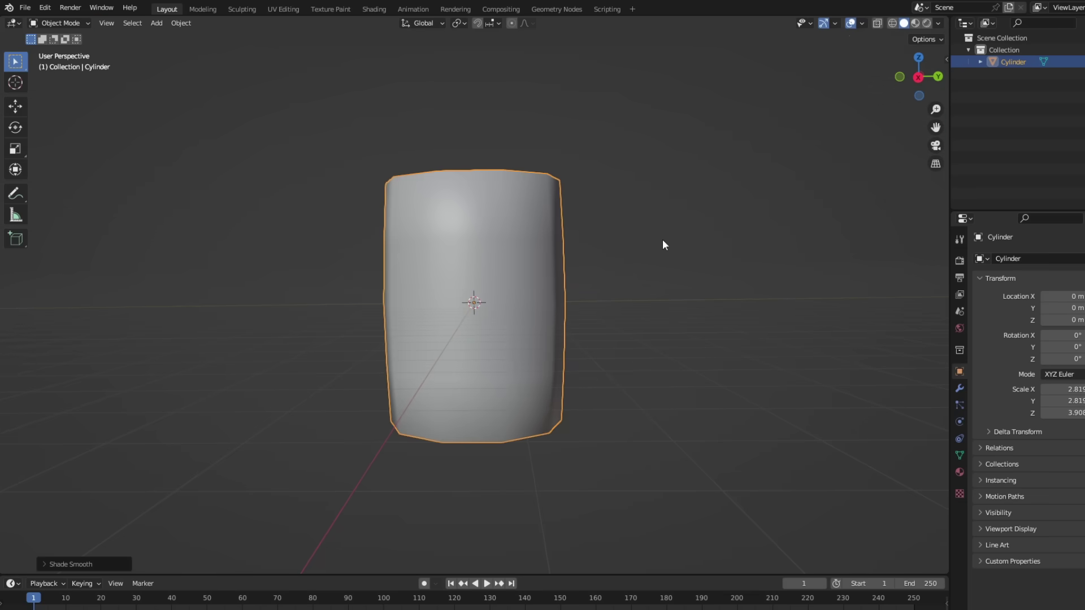
{"action": "left_click", "coordinate": [662, 239]}
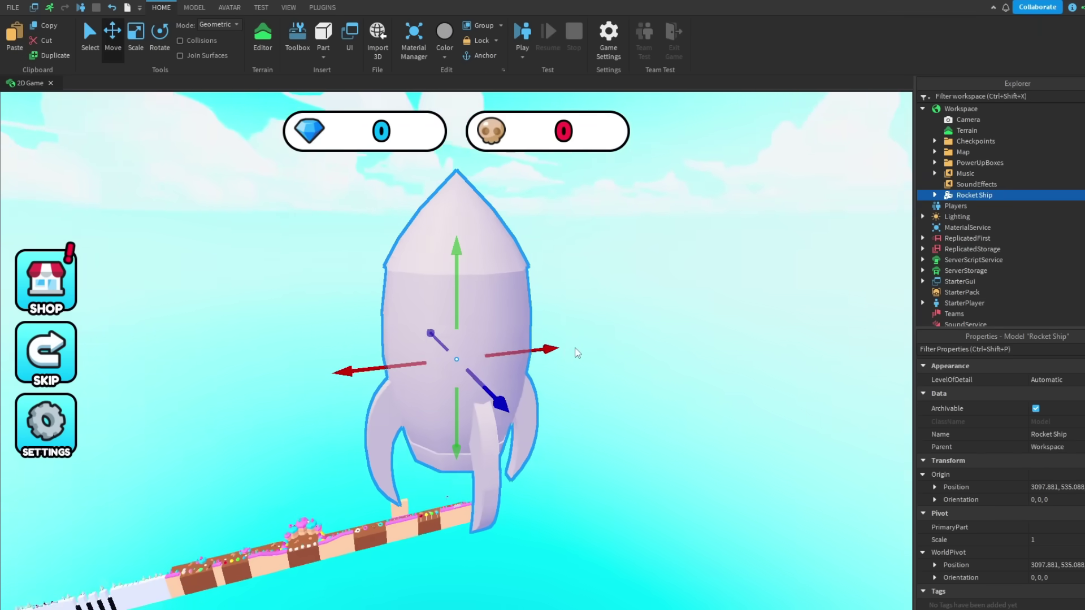
Shrink the rocket ship to about a third and view it on the end platform.
{"action": "right_click_drag", "start_coordinate": [577, 353], "coordinate": [562, 338]}
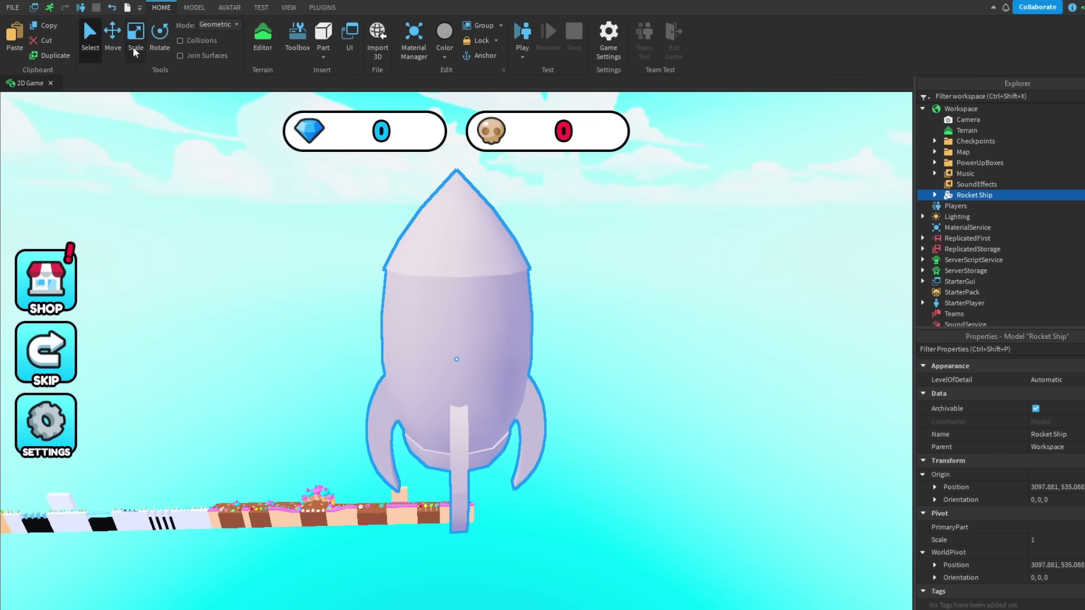
{"action": "left_click_drag", "start_coordinate": [445, 145], "coordinate": [461, 406]}
{"action": "key", "text": "f"}
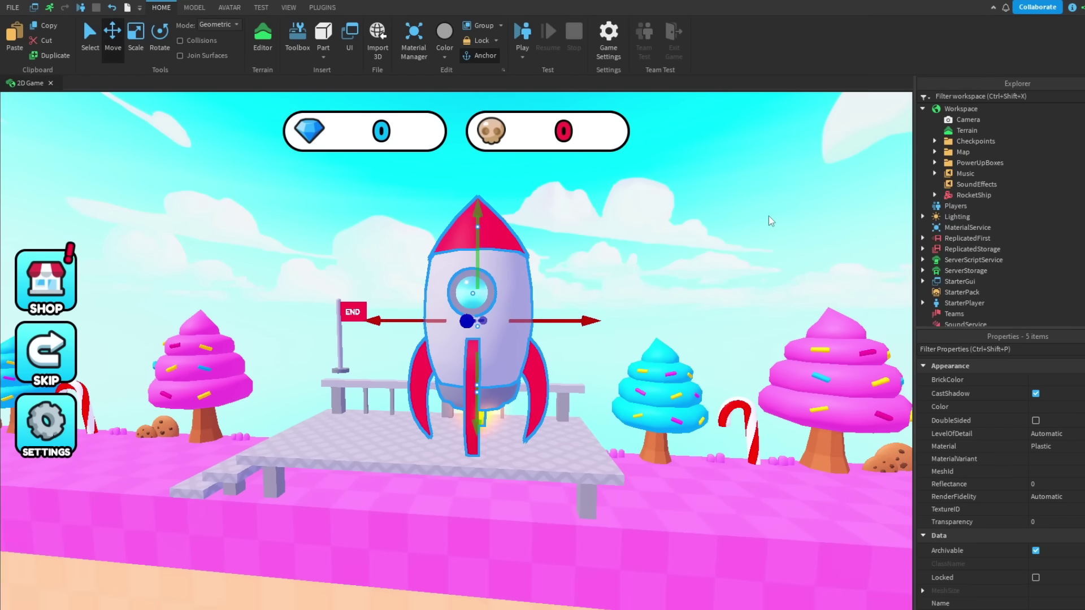
{"action": "key", "text": "w"}
{"action": "key", "text": "s"}
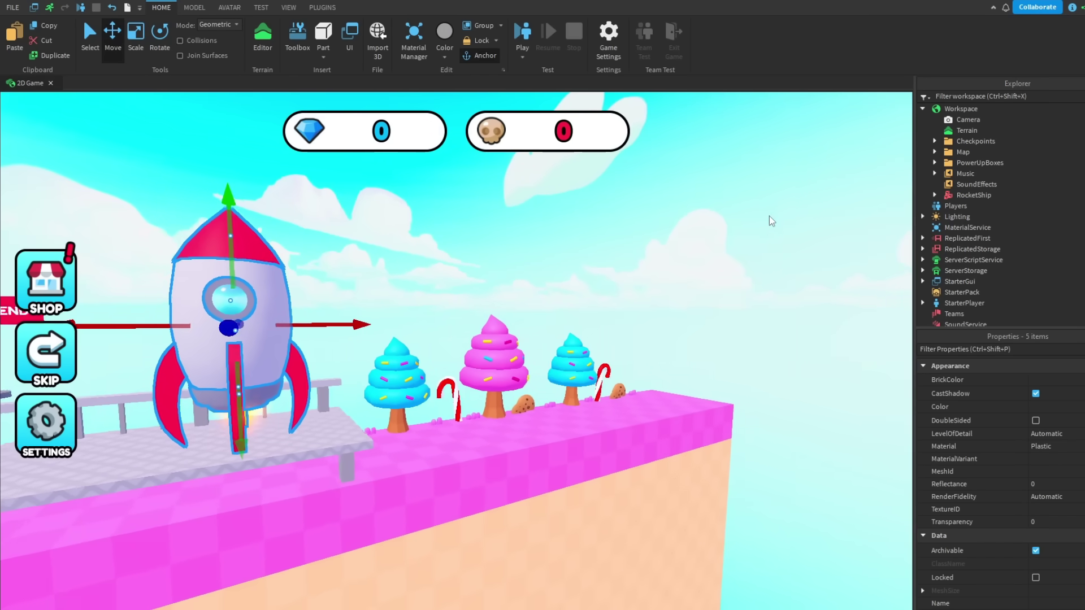
{"action": "left_click", "coordinate": [442, 275]}
Drag a candy platform far along the path, then reselect the RocketShip model.
{"action": "left_click", "coordinate": [298, 375]}
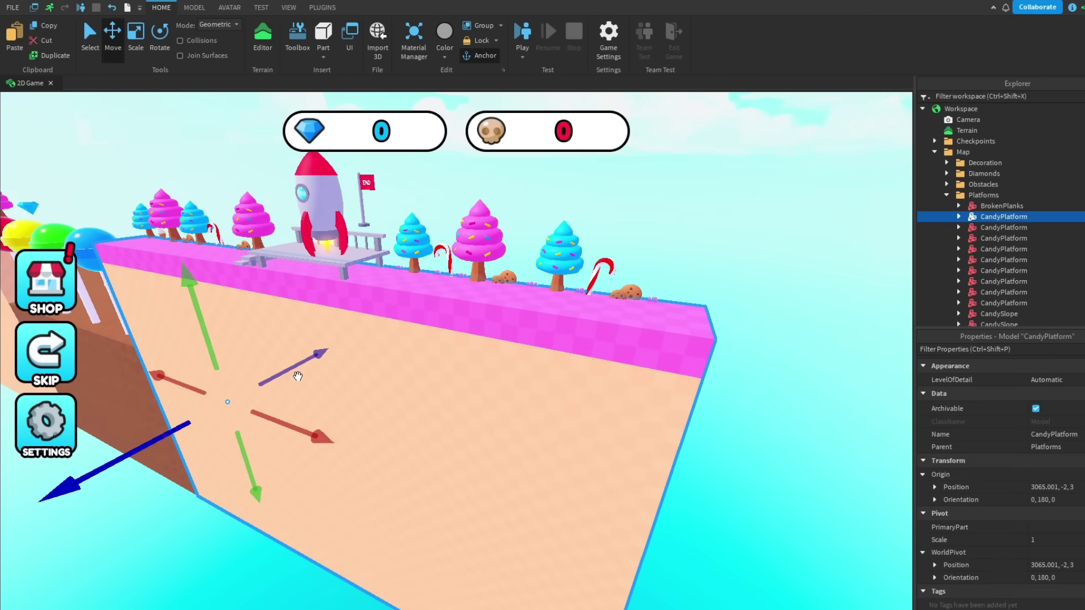
{"action": "left_click_drag", "start_coordinate": [157, 379], "coordinate": [381, 198]}
{"action": "scroll", "coordinate": [381, 198], "scroll_direction": "up", "scroll_amount": 5}
{"action": "left_click", "coordinate": [429, 242]}
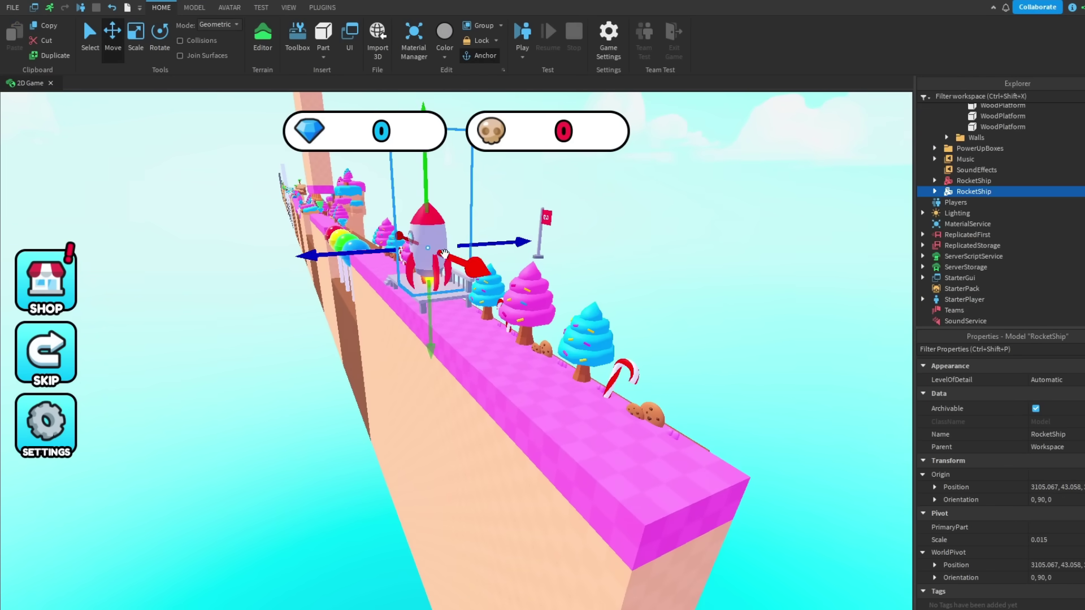
{"action": "scroll", "coordinate": [450, 257], "scroll_direction": "up", "scroll_amount": 3}
{"action": "right_click_drag", "start_coordinate": [450, 257], "coordinate": [449, 257]}
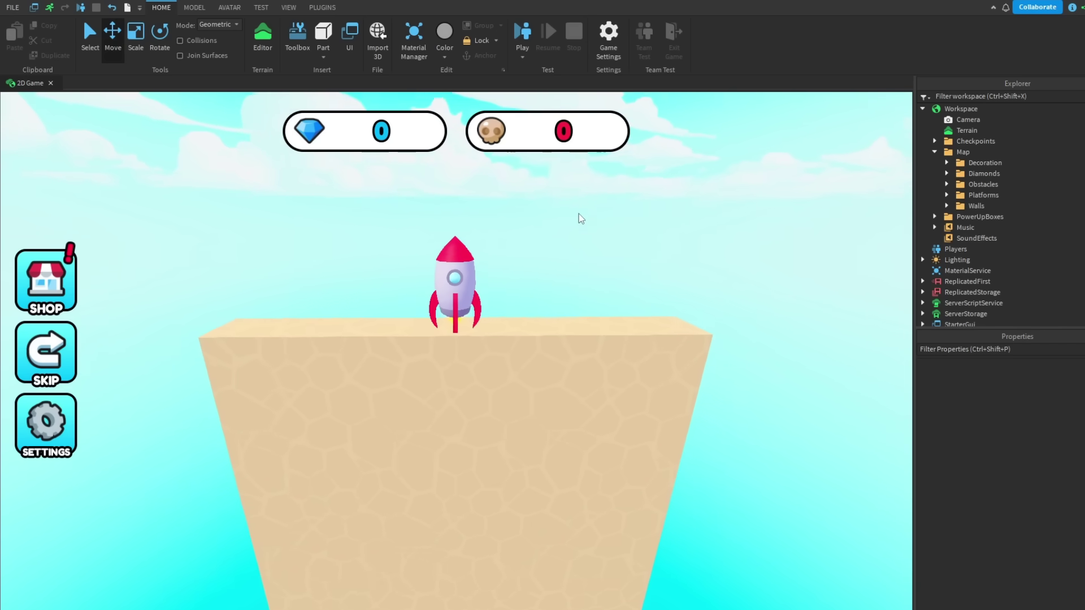
{"action": "right_click_drag", "start_coordinate": [578, 214], "coordinate": [474, 269]}
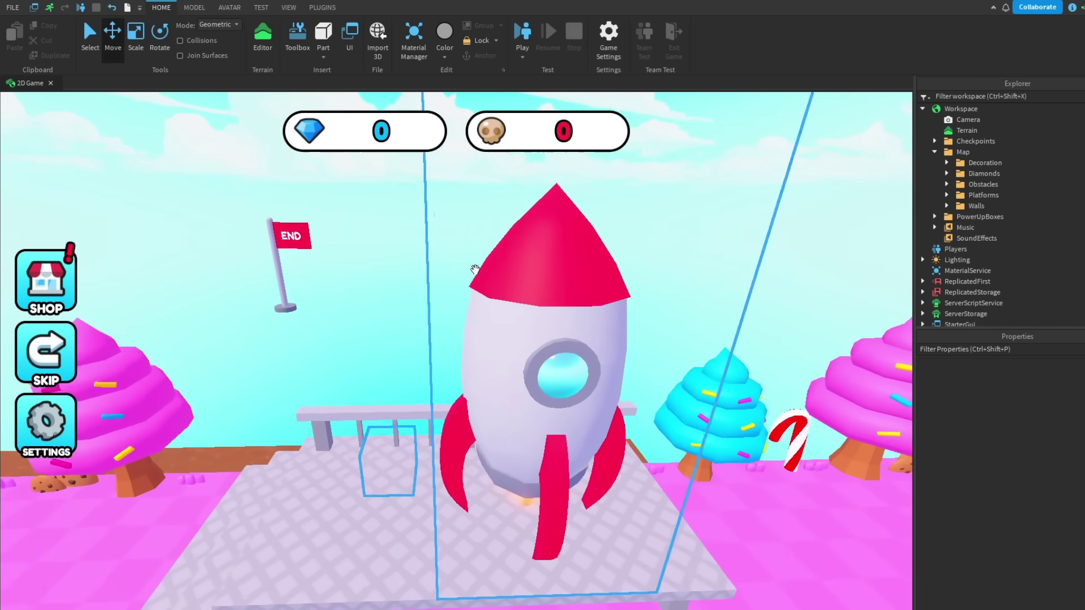
Open the SpaceScript inside the rocket's Trigger part.
{"action": "left_click", "coordinate": [542, 395]}
{"action": "scroll", "coordinate": [972, 236], "scroll_direction": "down", "scroll_amount": 4}
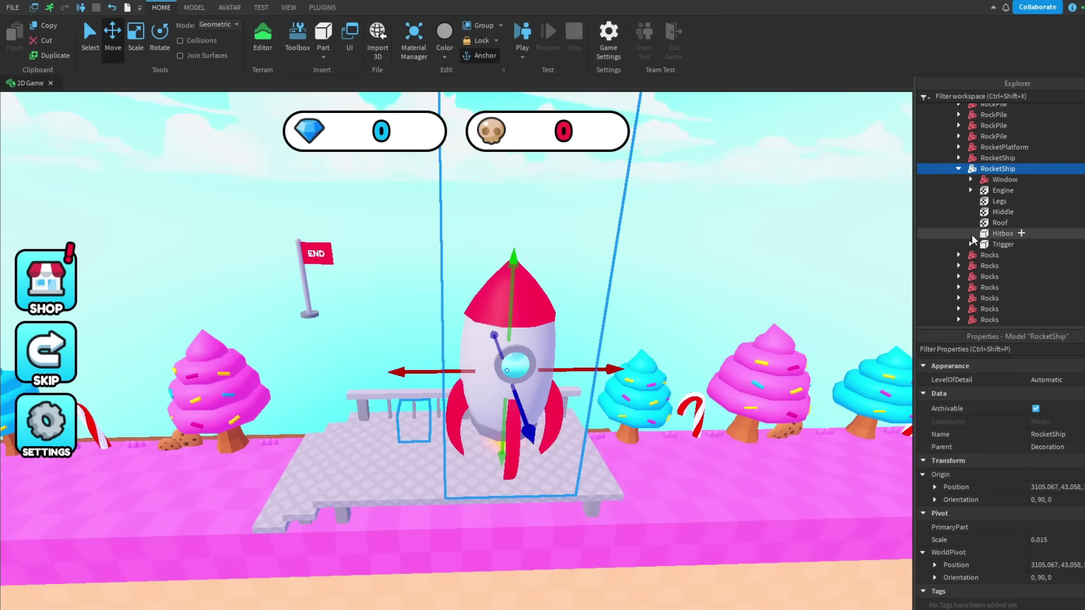
{"action": "left_click", "coordinate": [971, 244]}
{"action": "left_click", "coordinate": [1006, 246]}
{"action": "double_click", "coordinate": [1009, 256]}
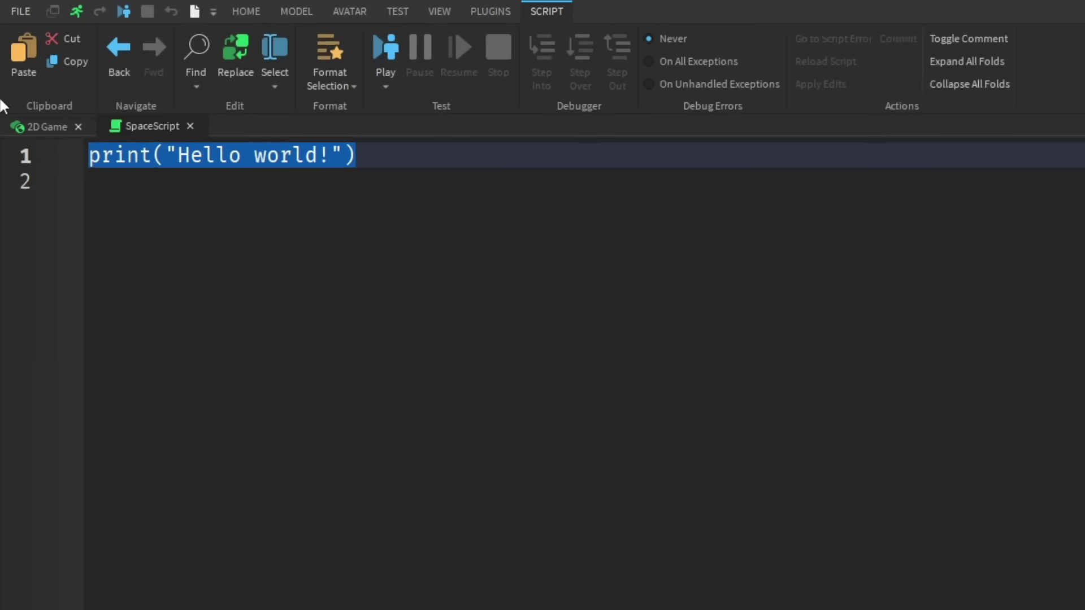
Reference ReplicatedStorage.SpaceEvent and fire it to the Player with FireClient.
{"action": "type", "text": "local"}
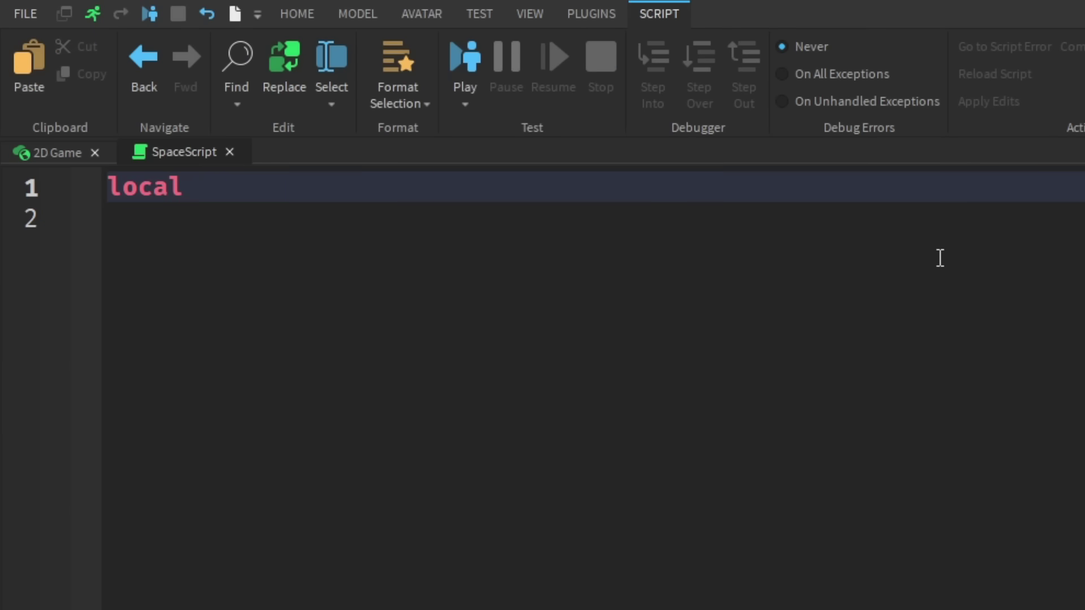
{"action": "type", "text": " SpaceEvent = game.ReplicatedStorage.SpaceEvent"}
{"action": "key", "text": "Return"}
{"action": "type", "text": "local Table = {"}
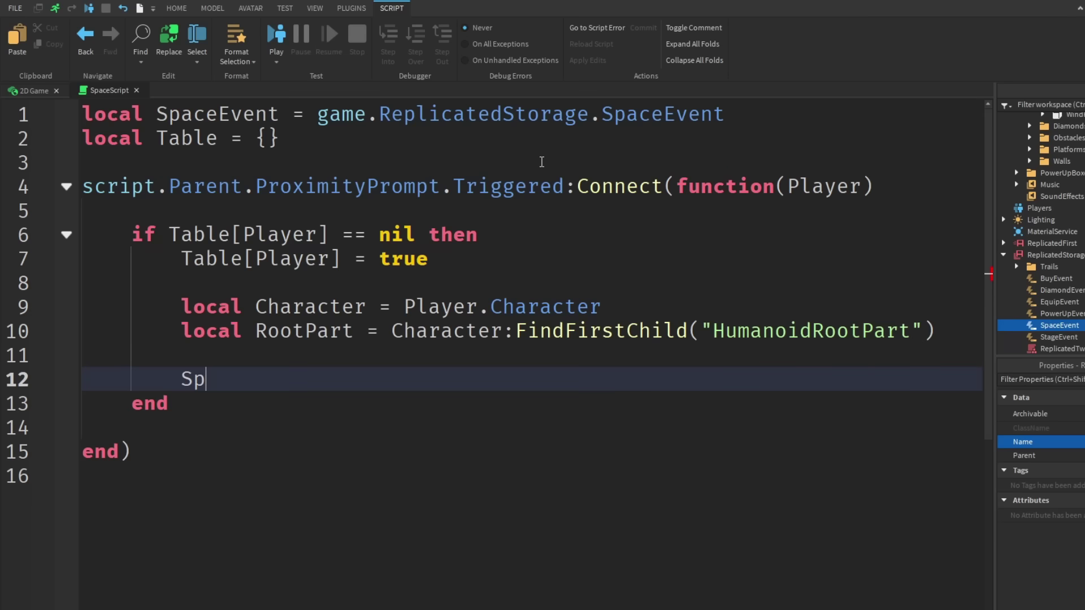
{"action": "type", "text": "aceEvent:Fi"}
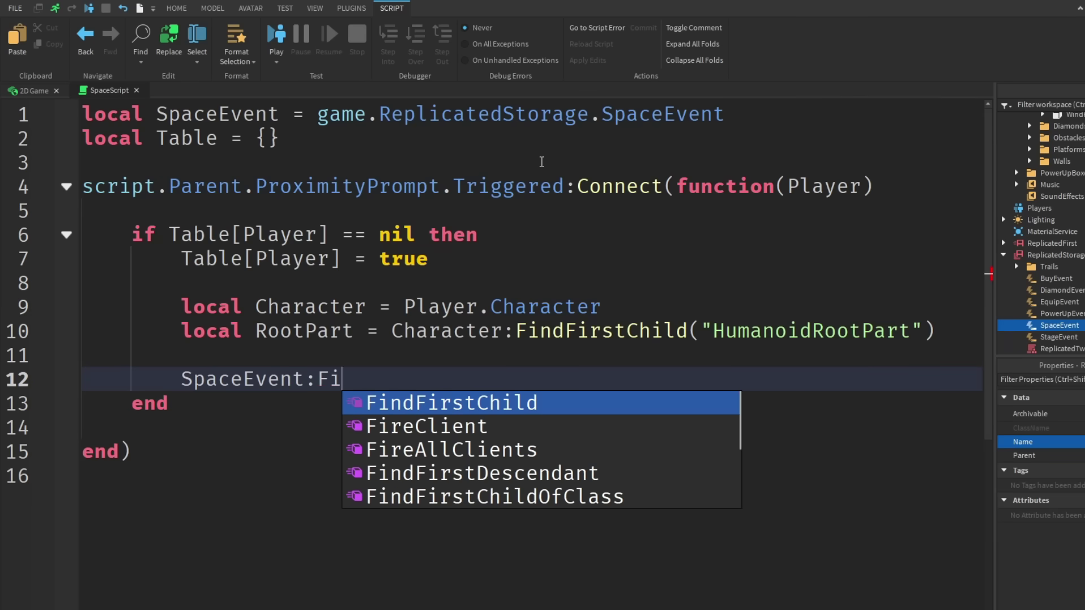
{"action": "key", "text": "Down"}
{"action": "key", "text": "Tab"}
{"action": "type", "text": "Pla"}
{"action": "key", "text": "Tab"}
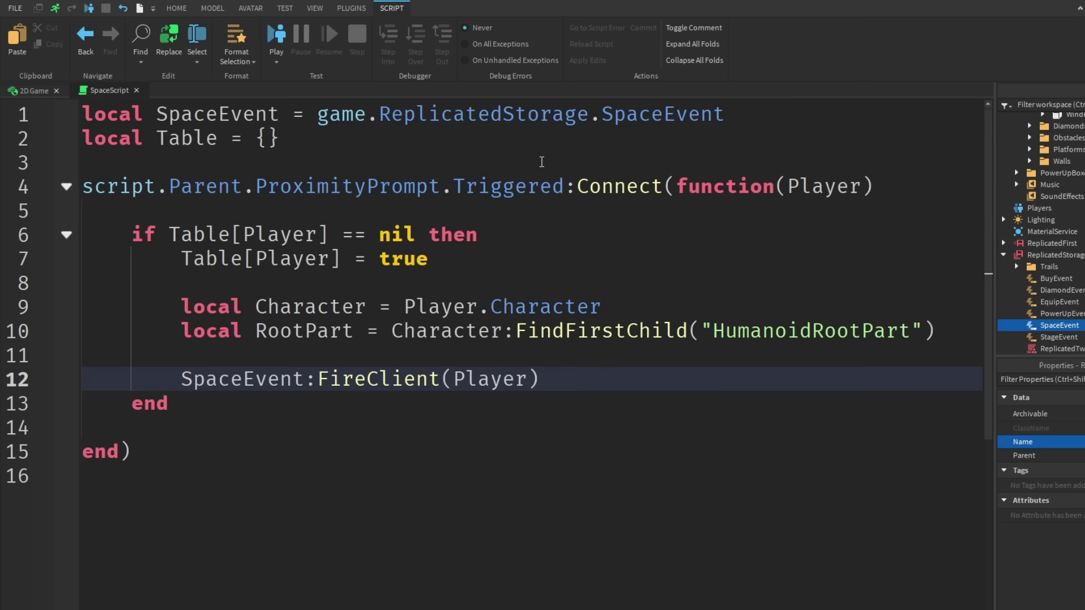
{"action": "key", "text": "Return"}
After task.wait(2), set the RootPart CFrame to Workspace.Checkpoints checkpoint "26".
{"action": "type", "text": "task.wait(2)"}
{"action": "key", "text": "Return"}
{"action": "type", "text": "Ro"}
{"action": "key", "text": "Tab"}
{"action": "type", "text": ".CF"}
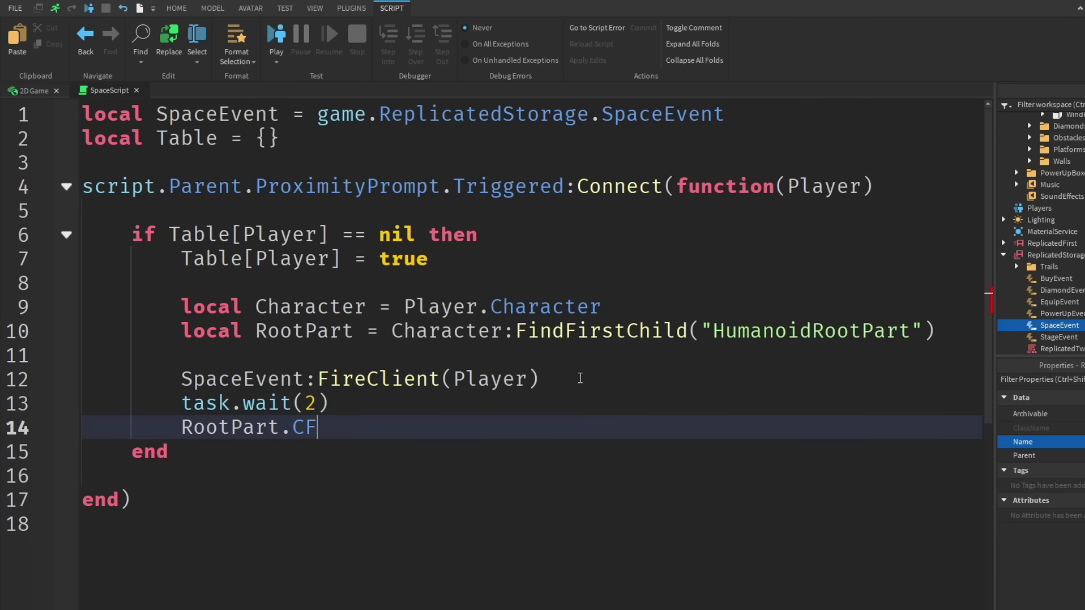
{"action": "type", "text": "rame = game.W"}
{"action": "key", "text": "Tab"}
{"action": "type", "text": ".Che"}
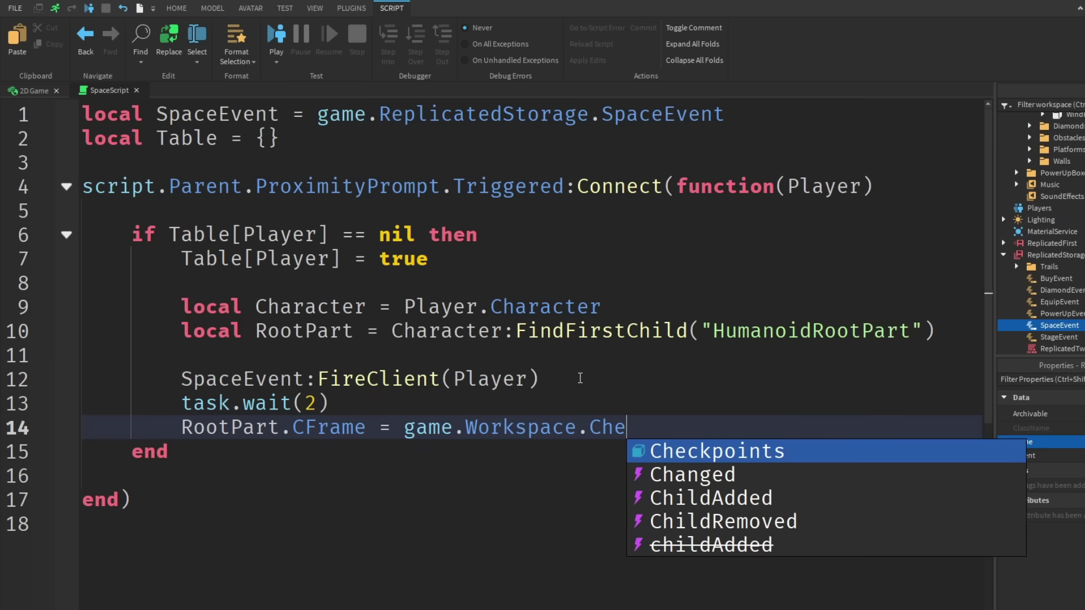
{"action": "type", "text": "c"}
{"action": "key", "text": "Tab"}
{"action": "type", "text": ":Fi"}
{"action": "key", "text": "Tab"}
{"action": "type", "text": "\""}
{"action": "scroll", "coordinate": [582, 480], "scroll_direction": "down", "scroll_amount": 3, "text": "ctrl"}
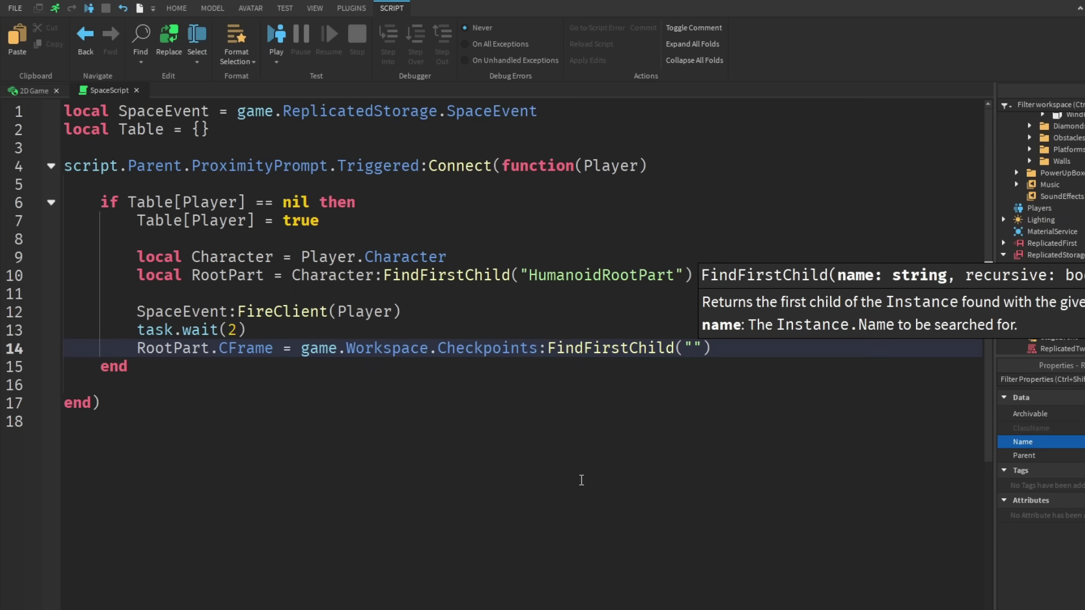
{"action": "type", "text": "26"}
{"action": "key", "text": "Right"}
{"action": "key", "text": "Right"}
{"action": "type", "text": ".CFrame"}
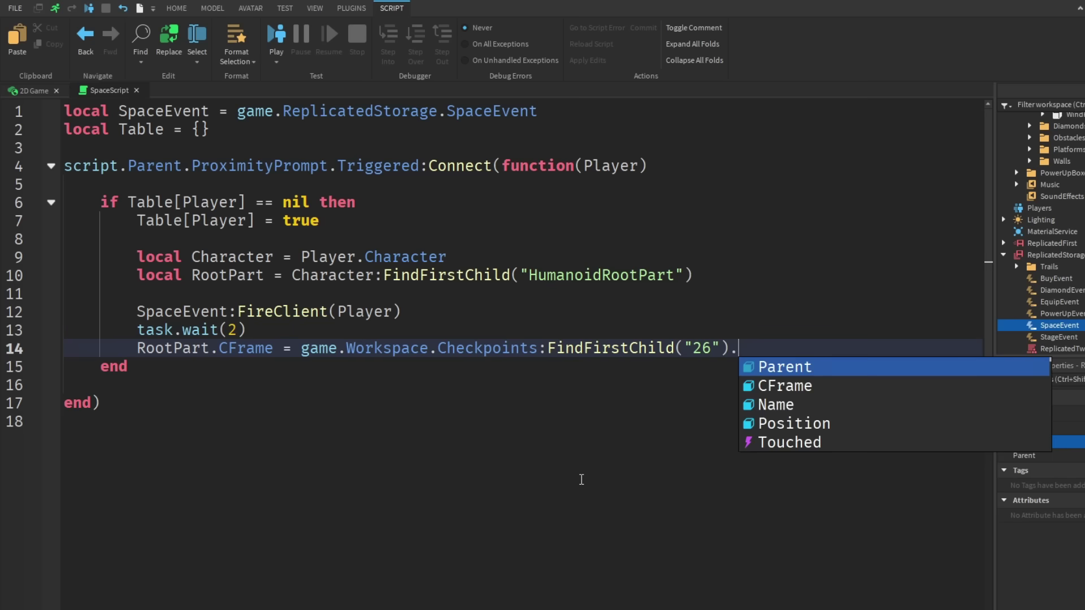
{"action": "key", "text": "Return"}
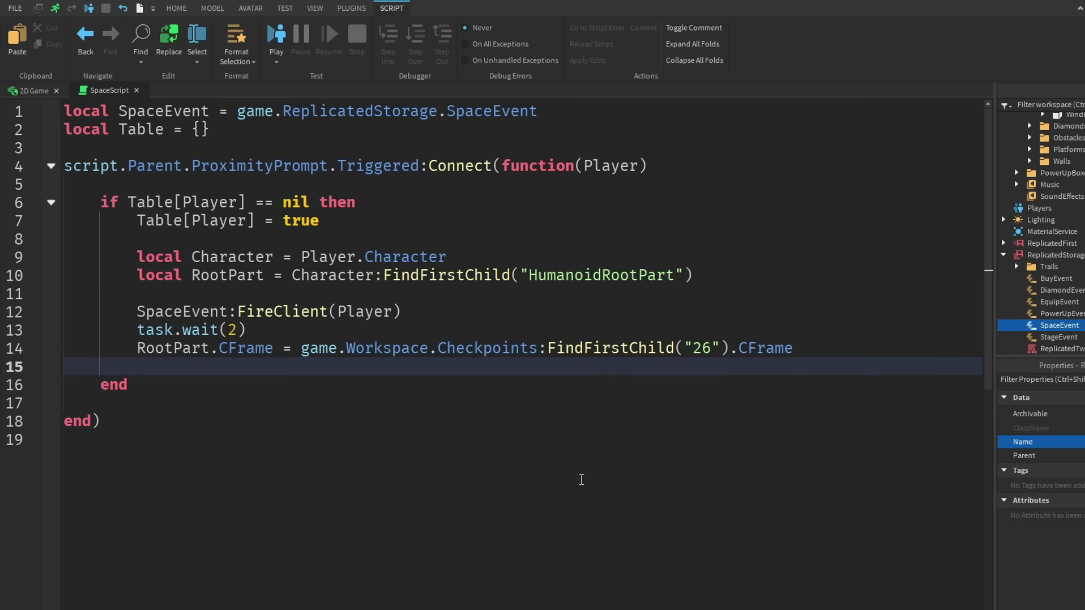
Add Table[Player] = nil and remove the blank line after end.
{"action": "type", "text": "Table[Player] = nil"}
{"action": "left_click", "coordinate": [305, 403]}
{"action": "key", "text": "BackSpace"}
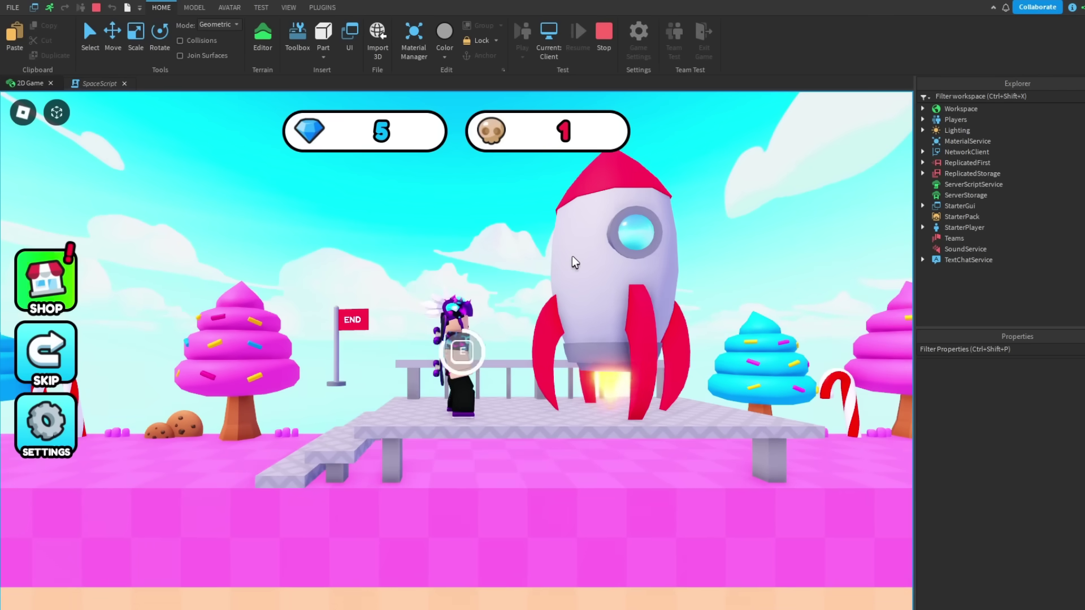
Trigger the rocket's Travel prompt, jump around the space level, then stop the playtest.
{"action": "key", "text": "e"}
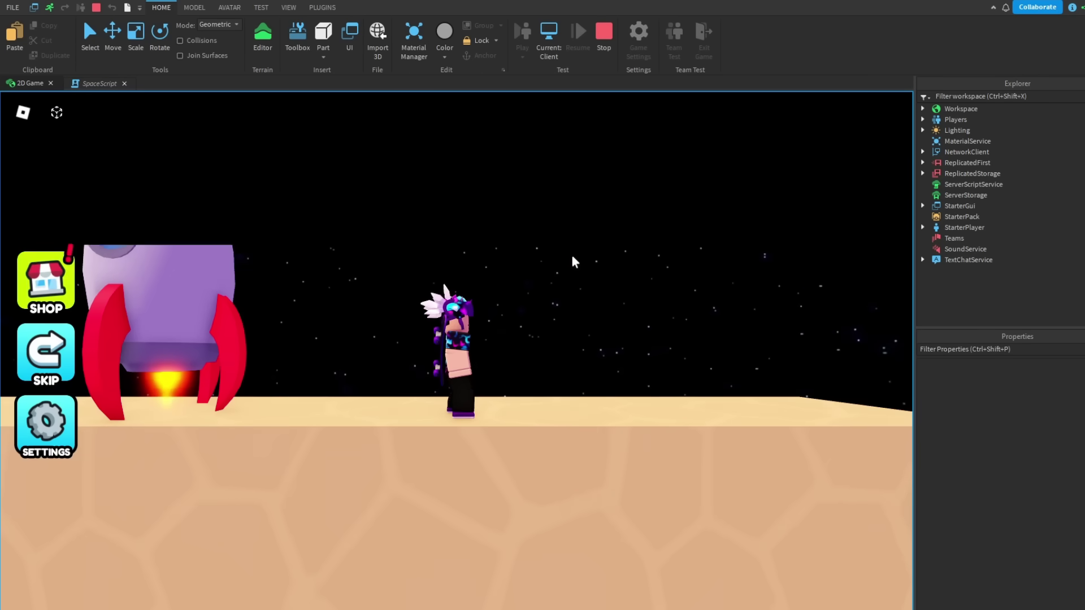
{"action": "key", "text": "d"}
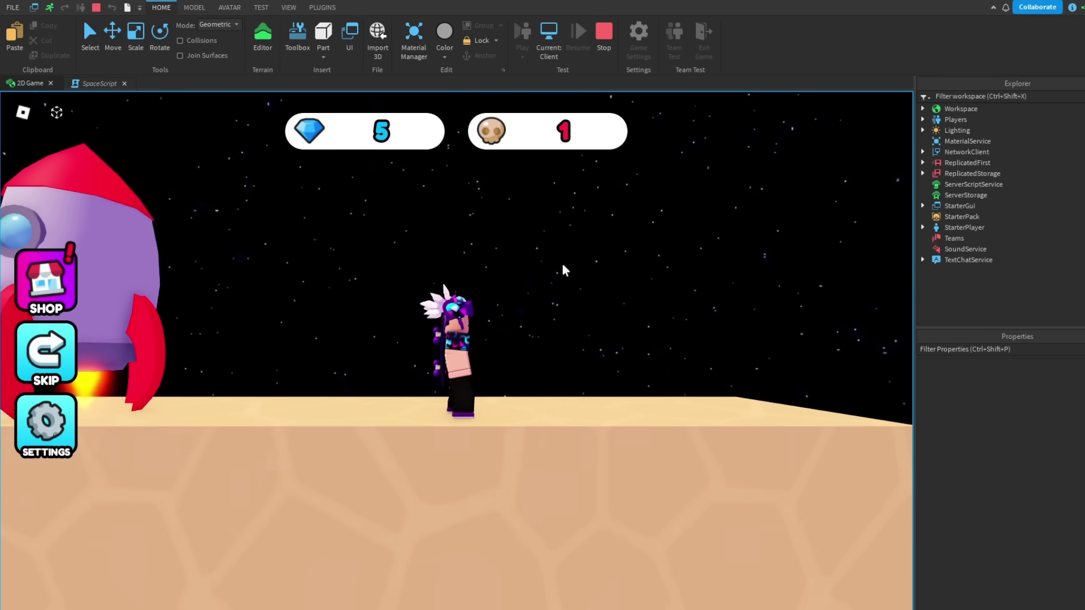
{"action": "key", "text": "space"}
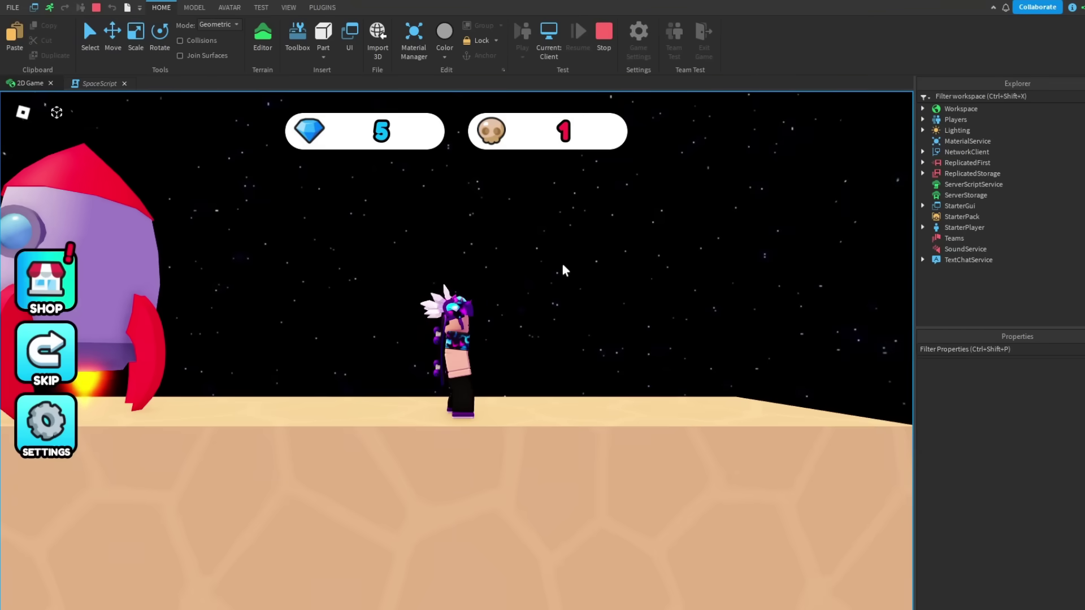
{"action": "key", "text": "space"}
{"action": "key", "text": "a"}
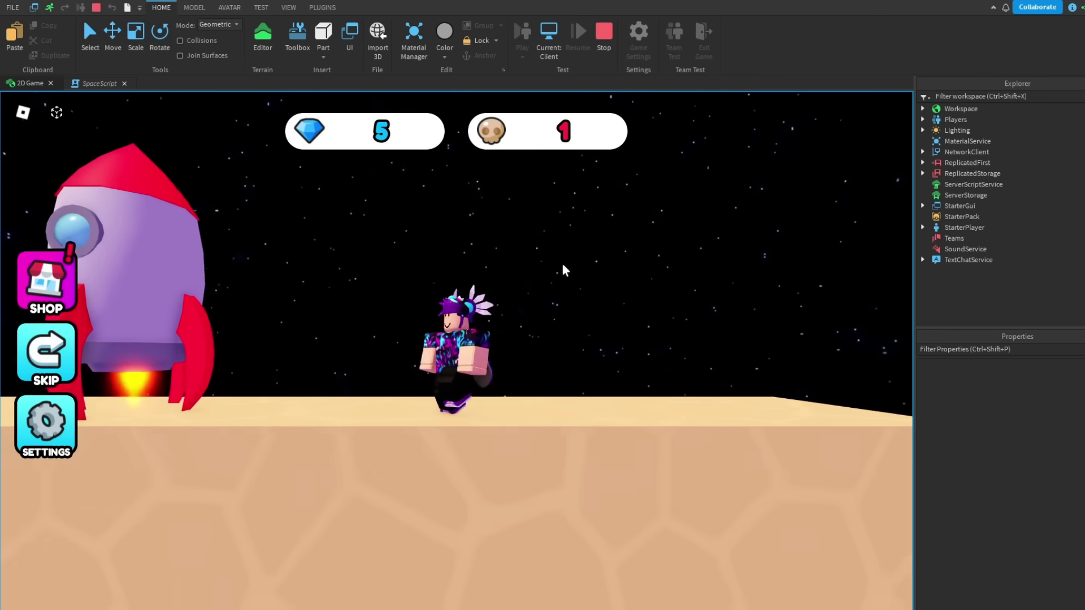
{"action": "key", "text": "space"}
{"action": "key", "text": "a"}
{"action": "key", "text": "space"}
{"action": "key", "text": "d"}
{"action": "key", "text": "space"}
{"action": "key", "text": "shift+F5"}
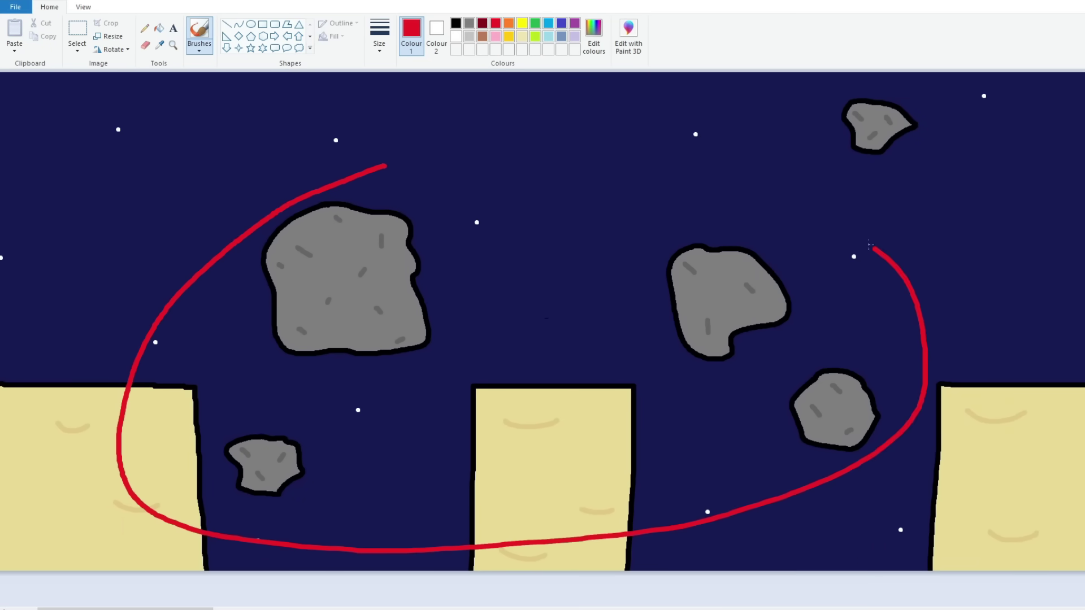
{"action": "left_click_drag", "start_coordinate": [853, 237], "coordinate": [665, 187]}
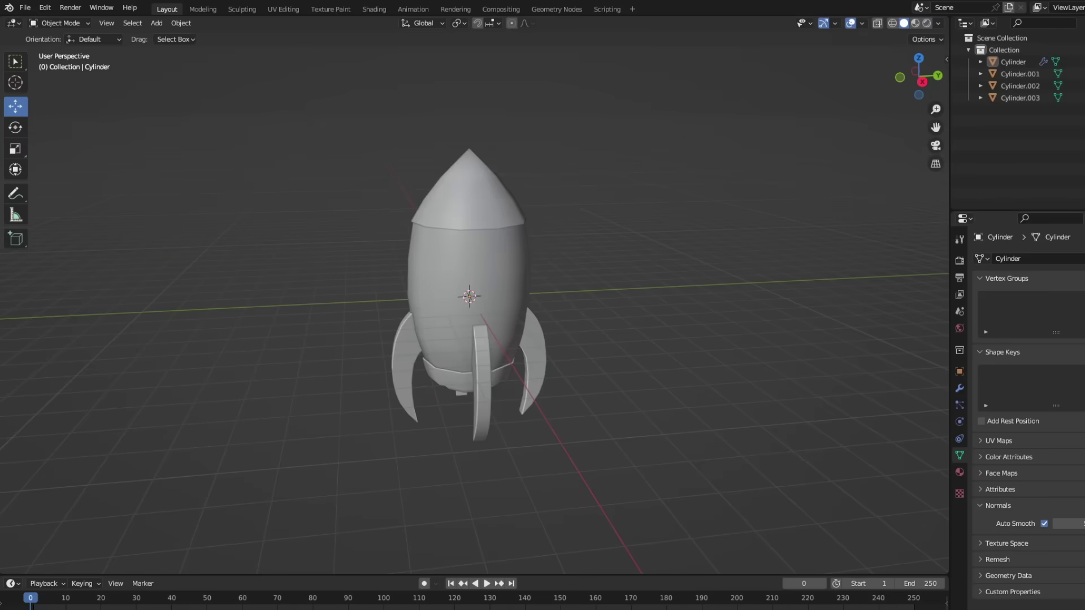
Delete all the rocket parts and add an icosphere in Blender.
{"action": "key", "text": "a"}
{"action": "key", "text": "Delete"}
{"action": "key", "text": "shift+a"}
{"action": "mouse_move", "coordinate": [437, 239]}
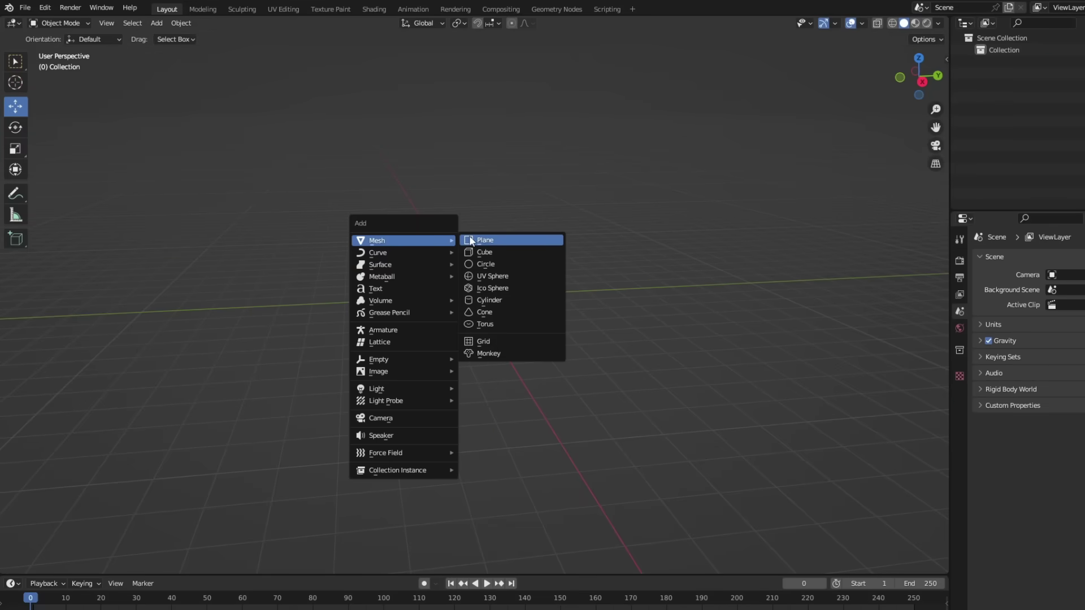
{"action": "left_click", "coordinate": [505, 289]}
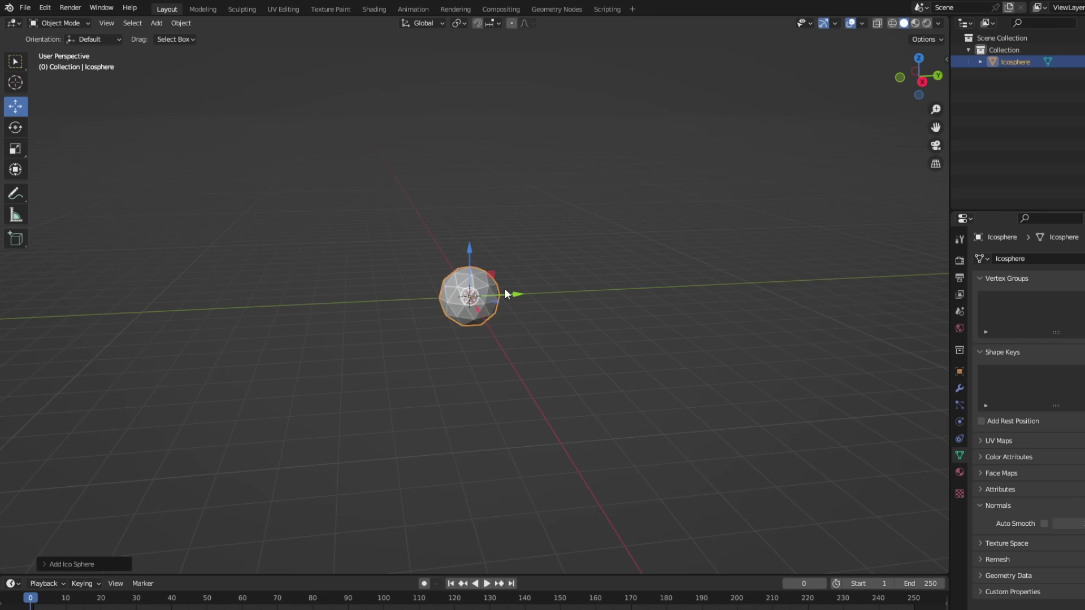
Scale up the icosphere, randomize its vertices into a lumpy rock, and apply Shade Auto Smooth.
{"action": "key", "text": "s"}
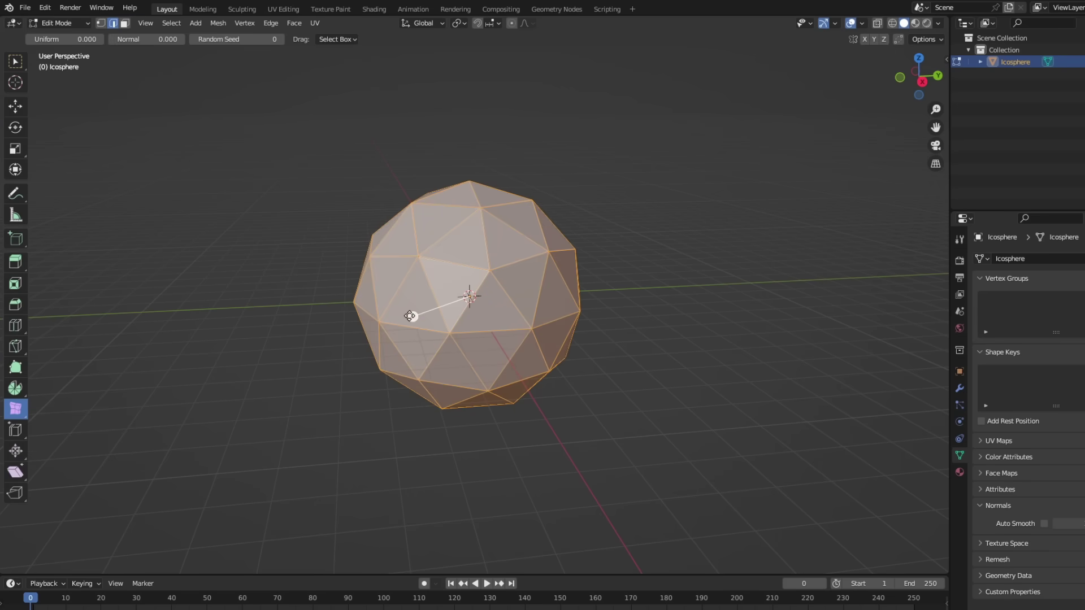
{"action": "left_click_drag", "start_coordinate": [410, 316], "coordinate": [410, 322]}
{"action": "key", "text": "Tab"}
{"action": "right_click", "coordinate": [436, 276]}
{"action": "left_click", "coordinate": [422, 277]}
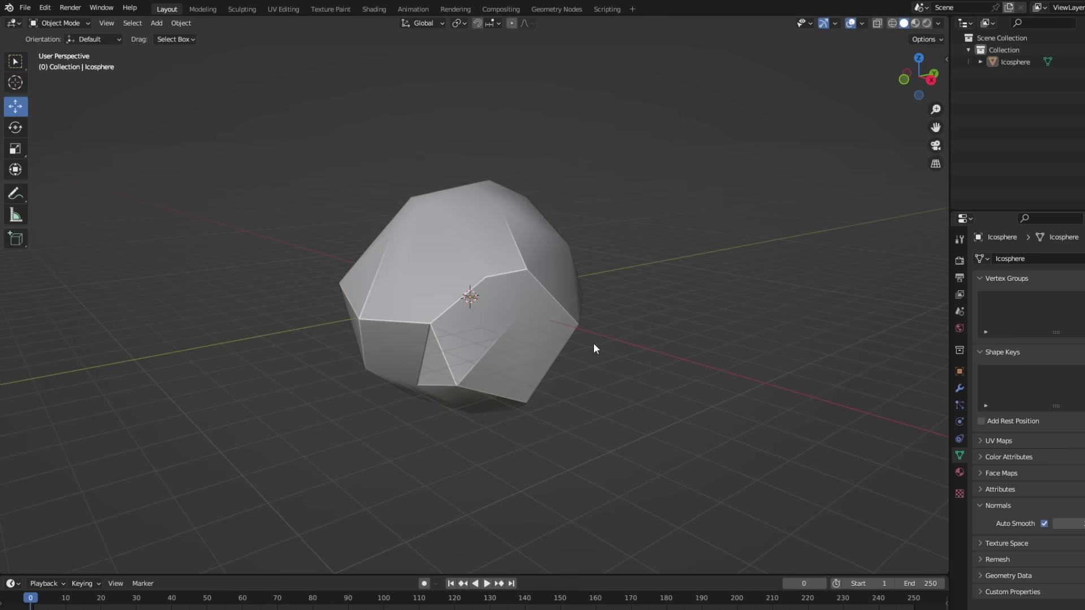
{"action": "middle_click_drag", "start_coordinate": [442, 323], "coordinate": [490, 328]}
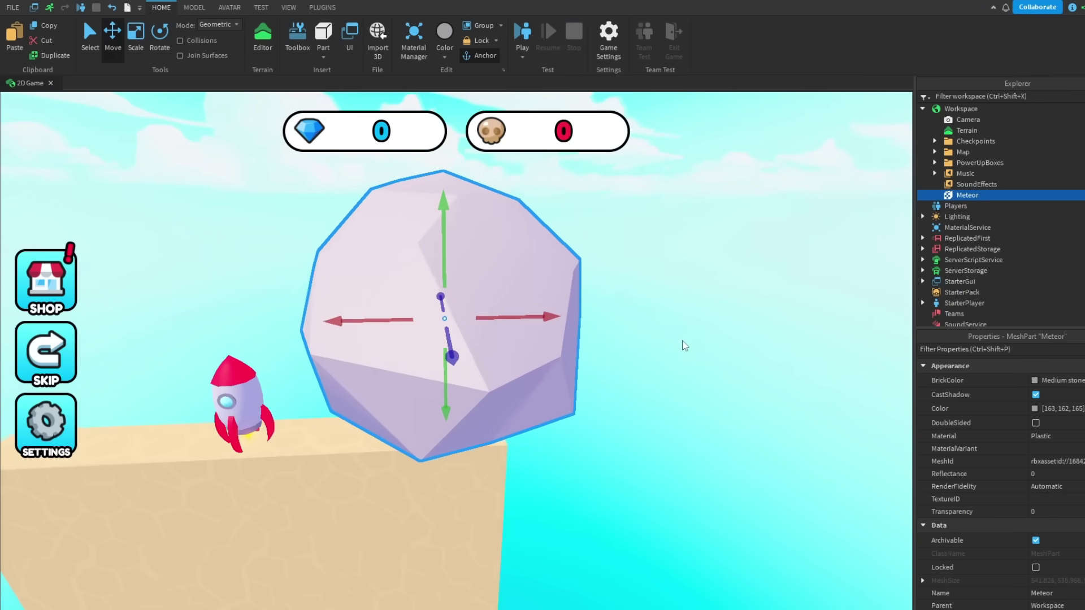
Shrink the Meteor's height with the Scale tool, then switch back to Move and focus on it.
{"action": "right_click_drag", "start_coordinate": [683, 346], "coordinate": [452, 235]}
{"action": "key", "text": "ctrl+3"}
{"action": "left_click_drag", "start_coordinate": [452, 235], "coordinate": [460, 402], "text": "shift"}
{"action": "key", "text": "ctrl+2"}
{"action": "key", "text": "f"}
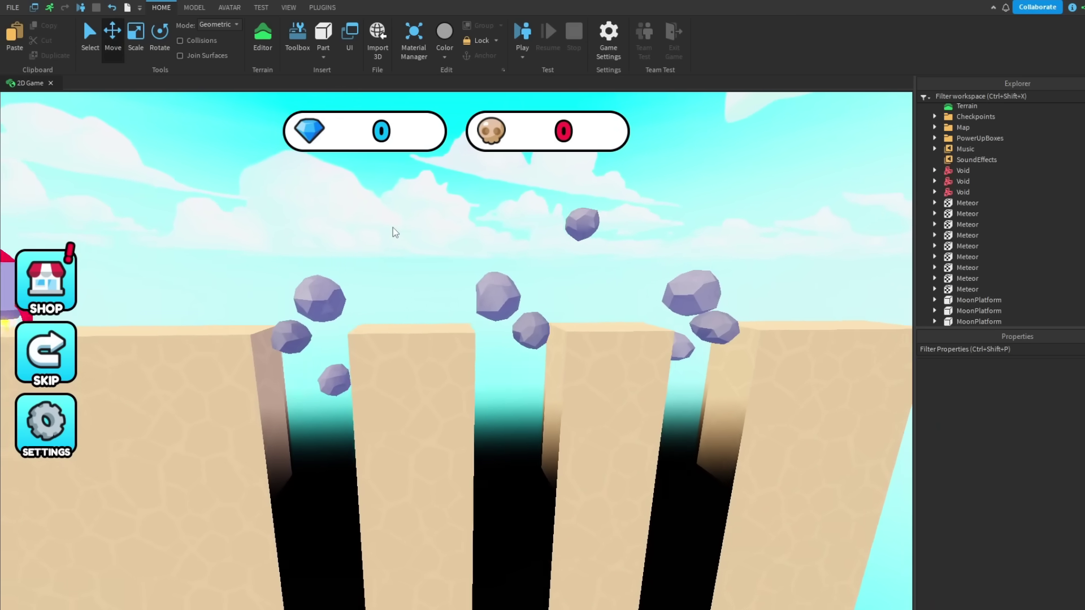
Walk right and jump across the sand platforms over the floating meteors, steering back onto a platform.
{"action": "key", "text": "d"}
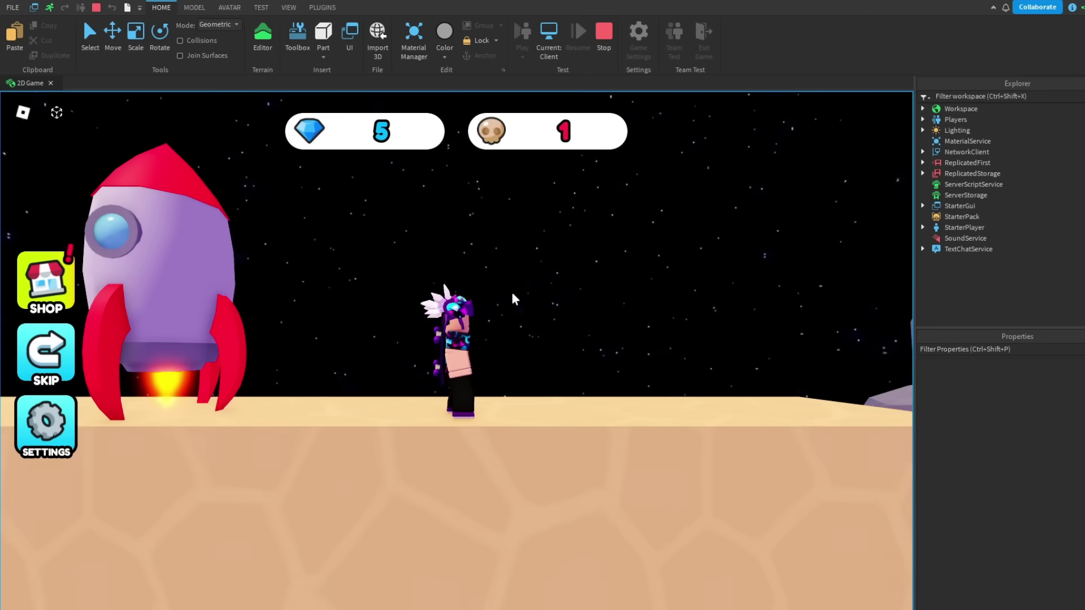
{"action": "key", "text": "d"}
{"action": "key", "text": "d"}
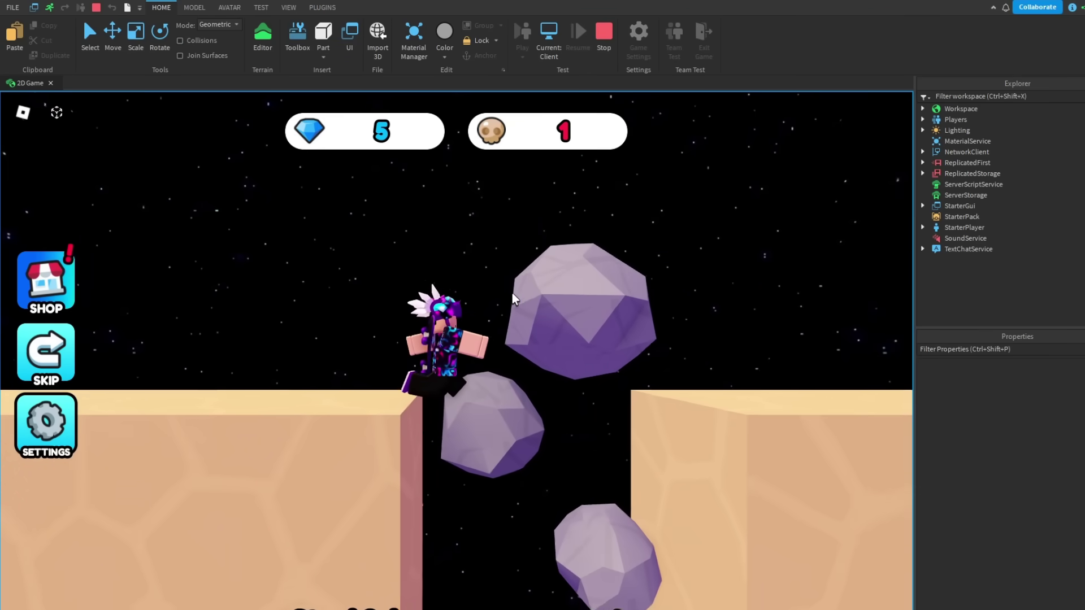
{"action": "key", "text": "d"}
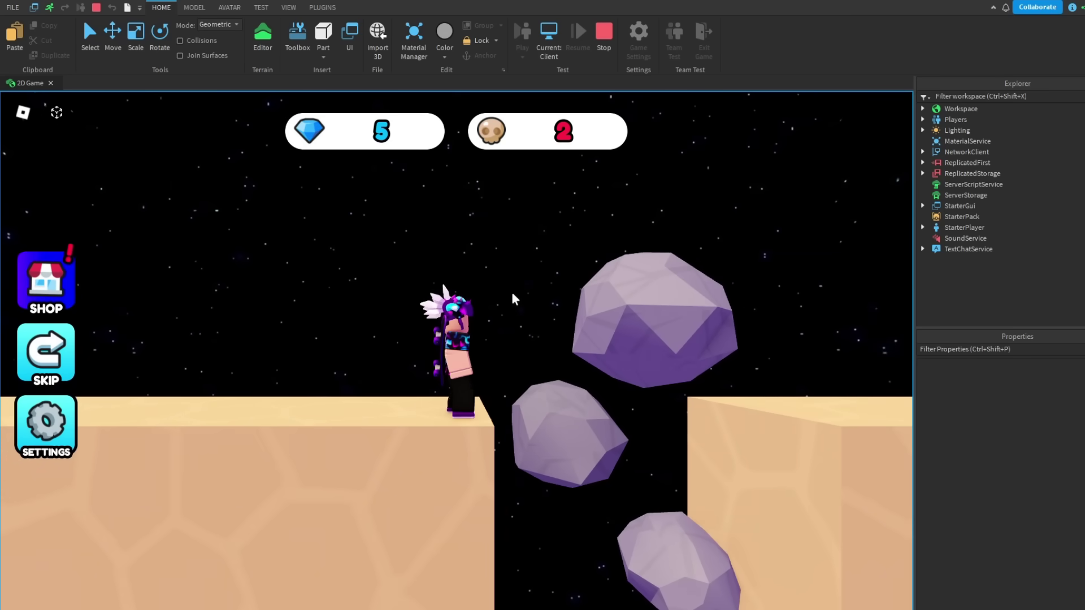
{"action": "key", "text": "space"}
{"action": "key", "text": "d"}
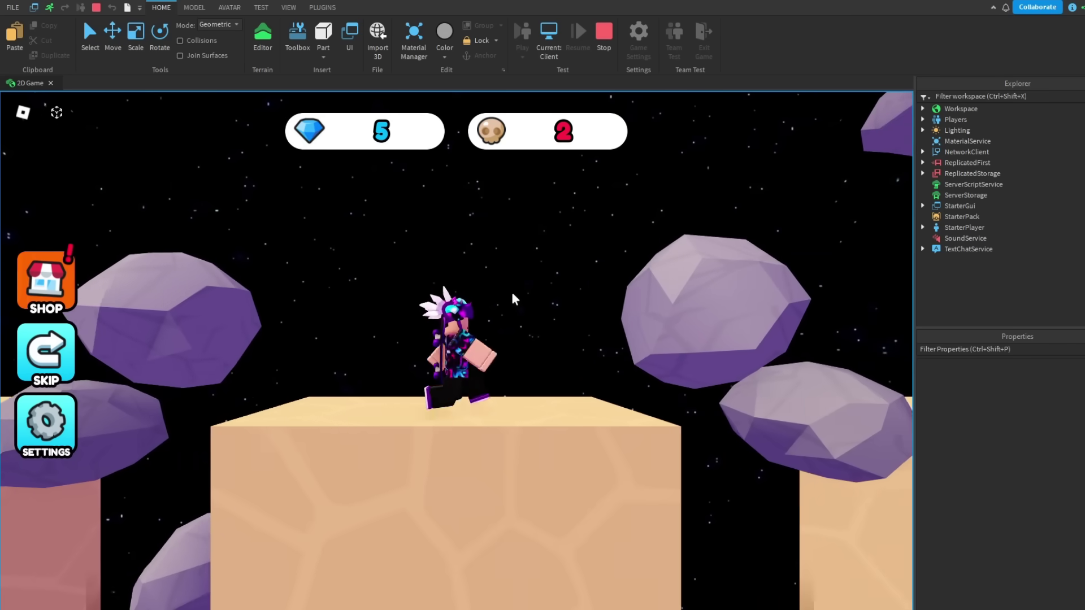
{"action": "key", "text": "space"}
{"action": "key", "text": "d"}
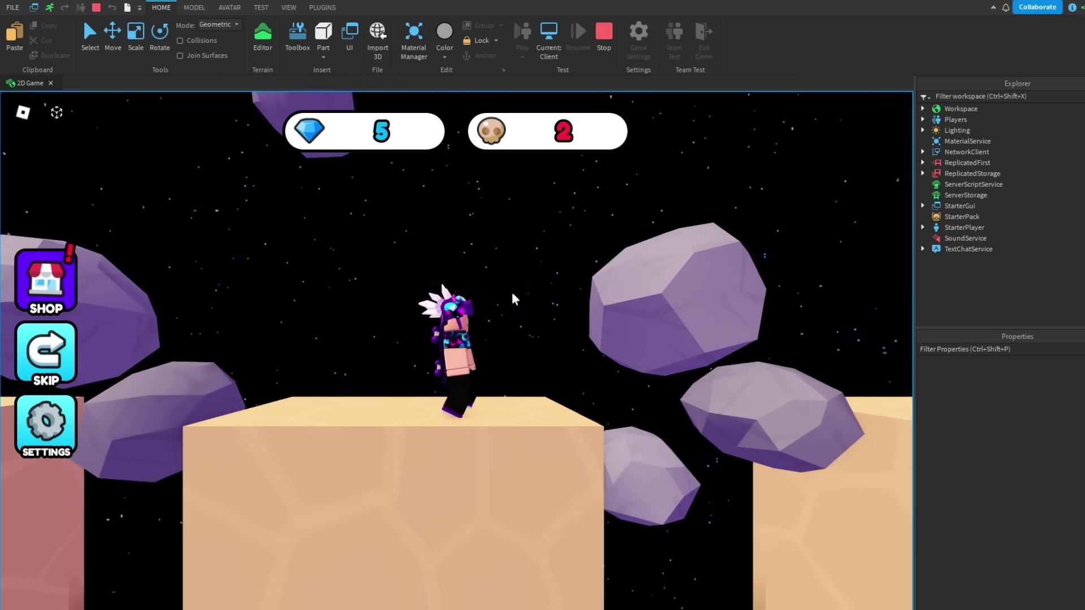
{"action": "key", "text": "space"}
{"action": "key", "text": "d"}
{"action": "key", "text": "d"}
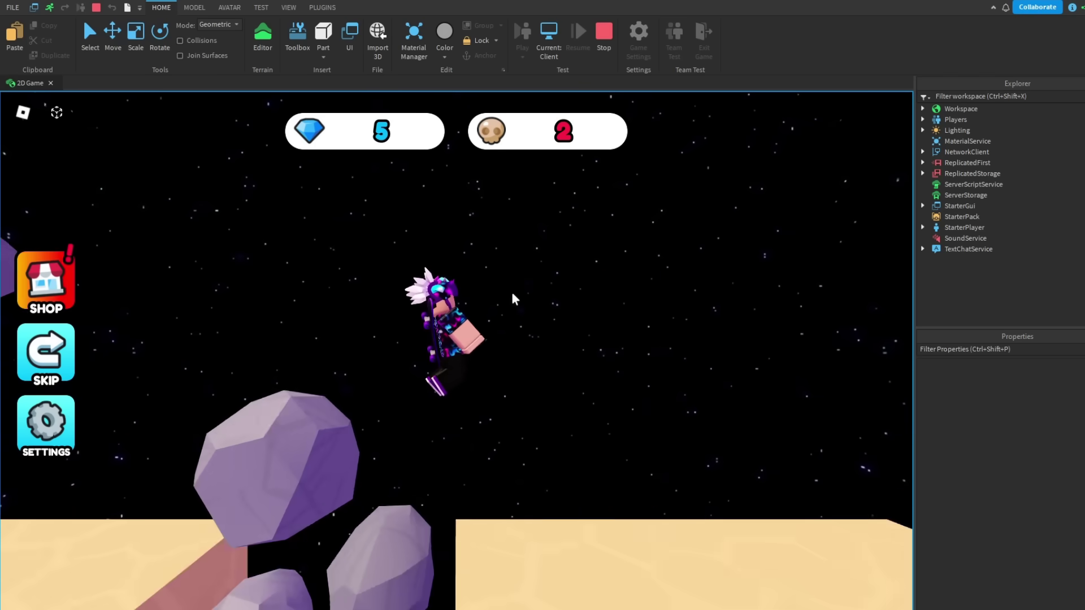
{"action": "key", "text": "a"}
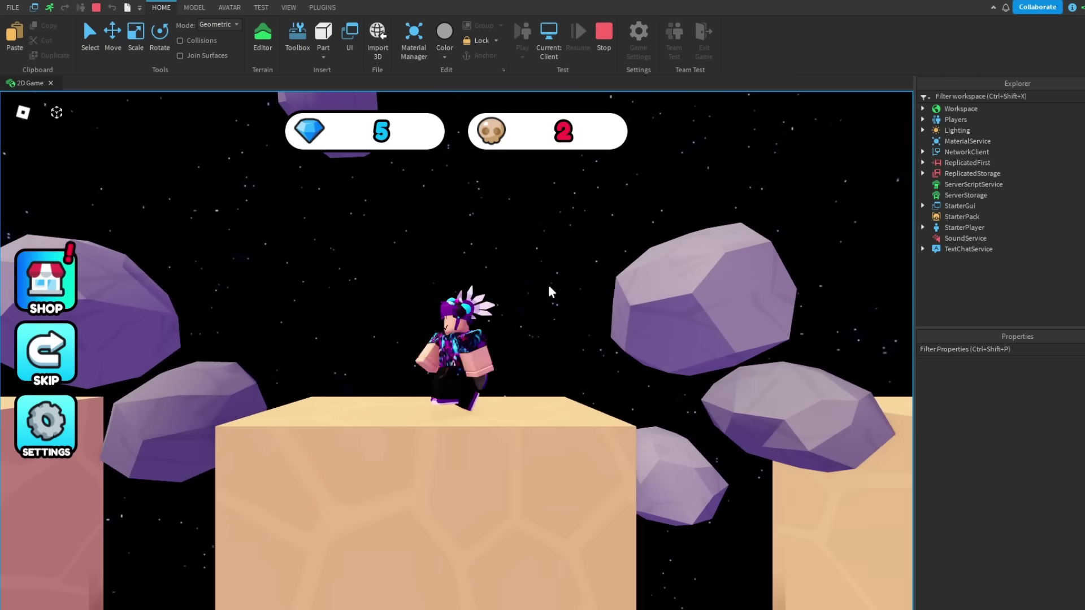
{"action": "key", "text": "space"}
{"action": "key", "text": "a"}
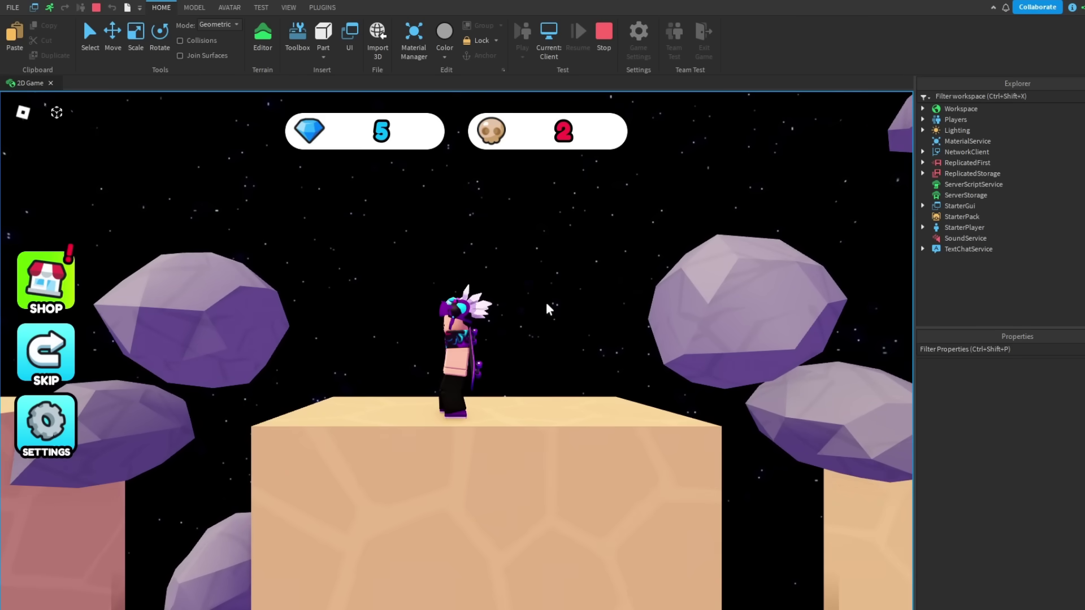
Stop the playtest, search the Toolbox for 'planet', then try out a galaxy sky and delete it.
{"action": "key", "text": "d"}
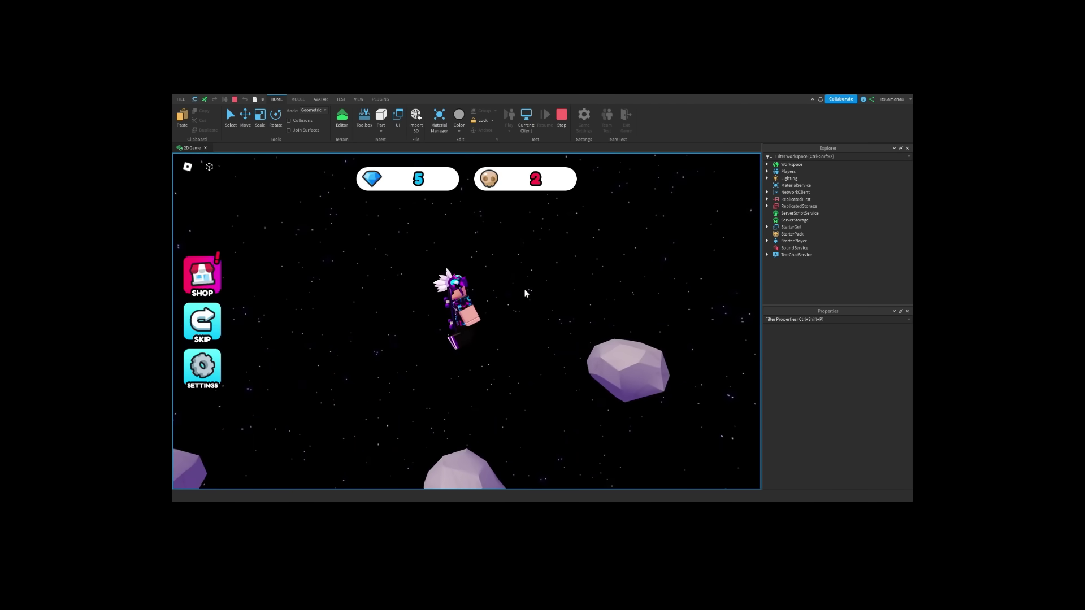
{"action": "key", "text": "shift+F5"}
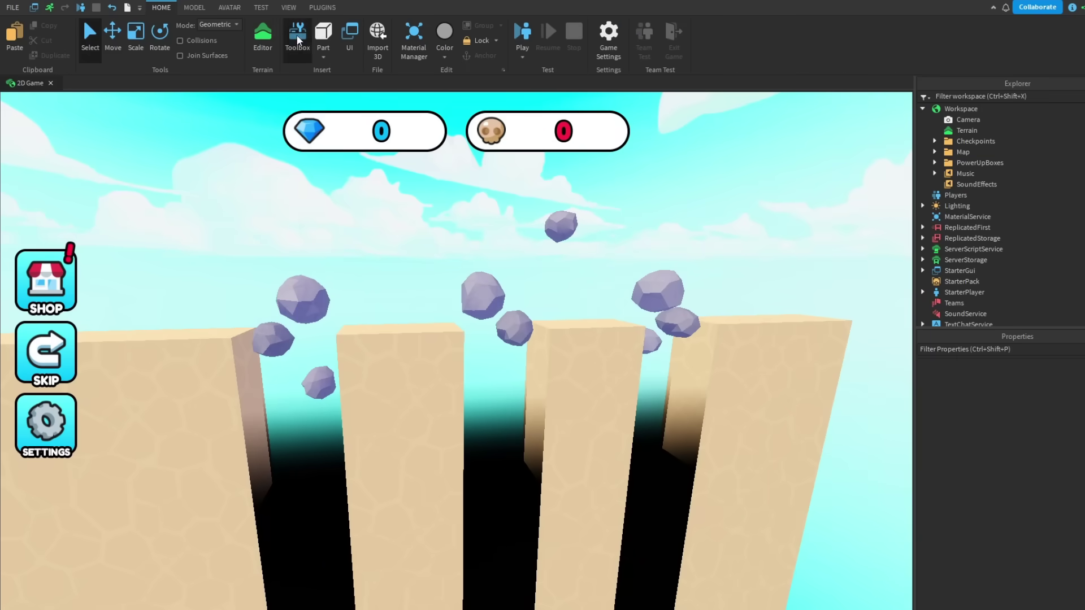
{"action": "left_click", "coordinate": [297, 35]}
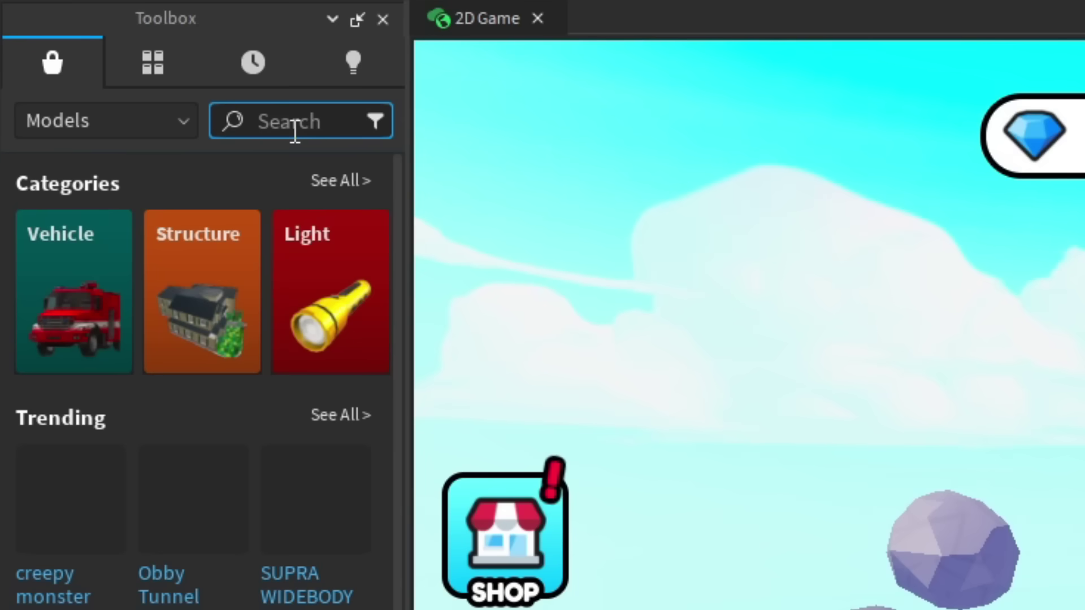
{"action": "type", "text": "planet"}
{"action": "key", "text": "Return"}
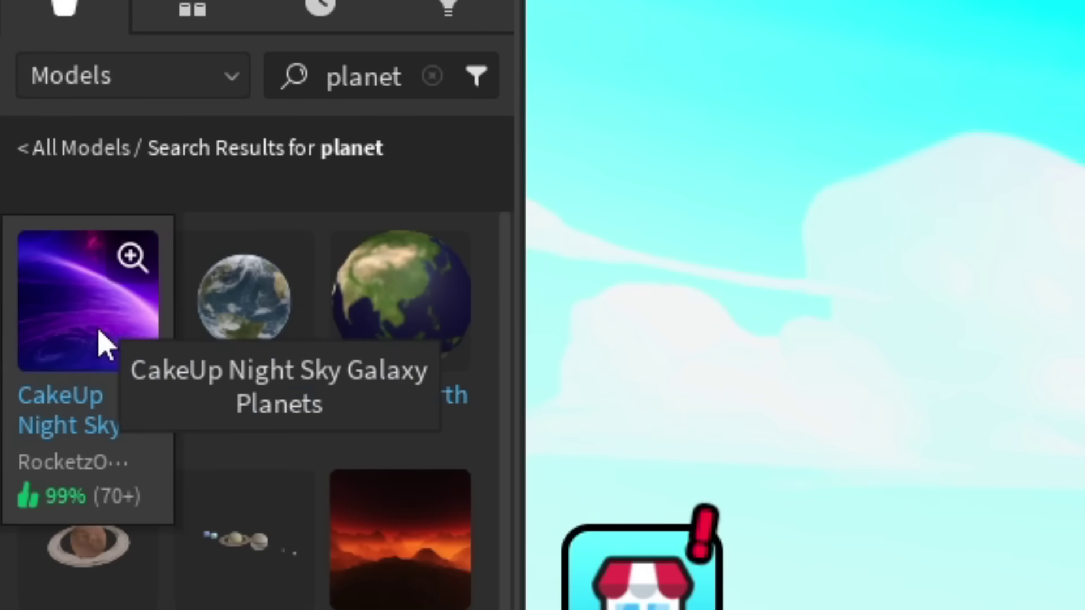
{"action": "left_click", "coordinate": [100, 334]}
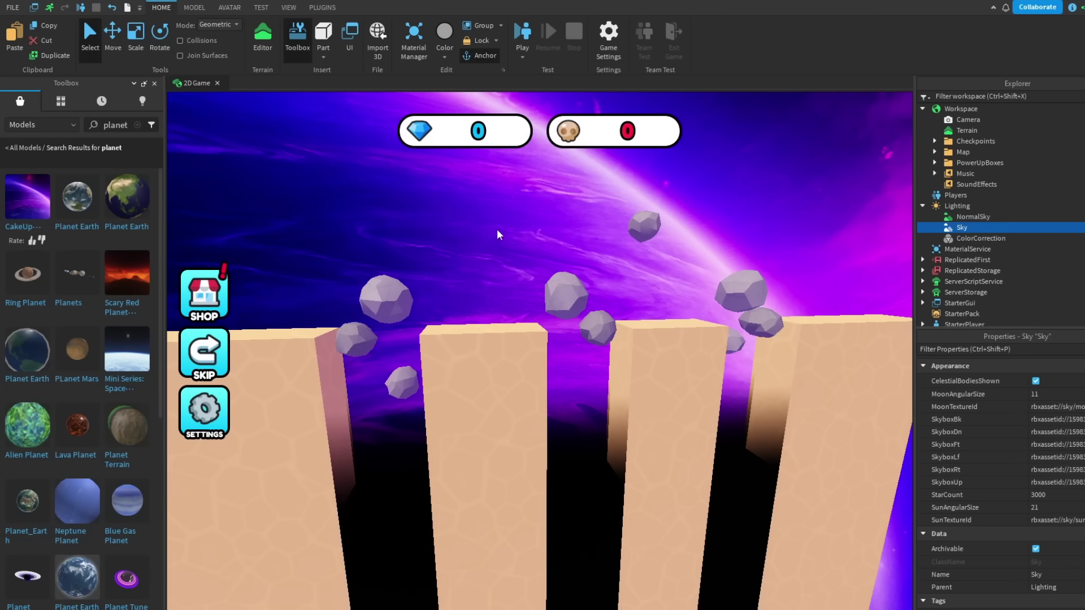
{"action": "right_click_drag", "start_coordinate": [497, 228], "coordinate": [493, 231]}
{"action": "key", "text": "Delete"}
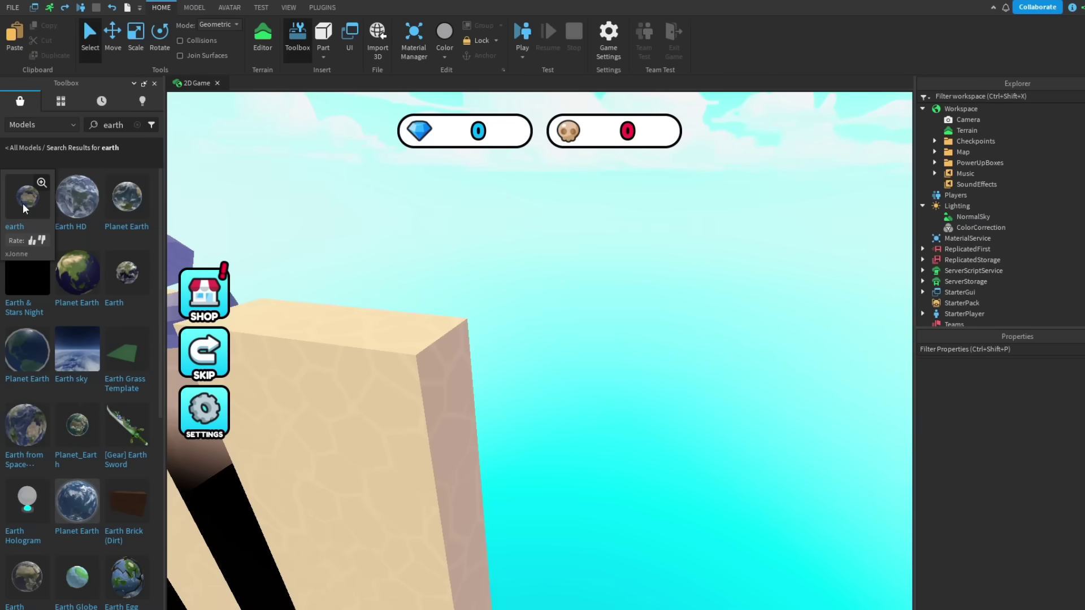
Insert the Earth model and bring the view back over the platforms beside it.
{"action": "left_click", "coordinate": [24, 201]}
{"action": "key", "text": "f"}
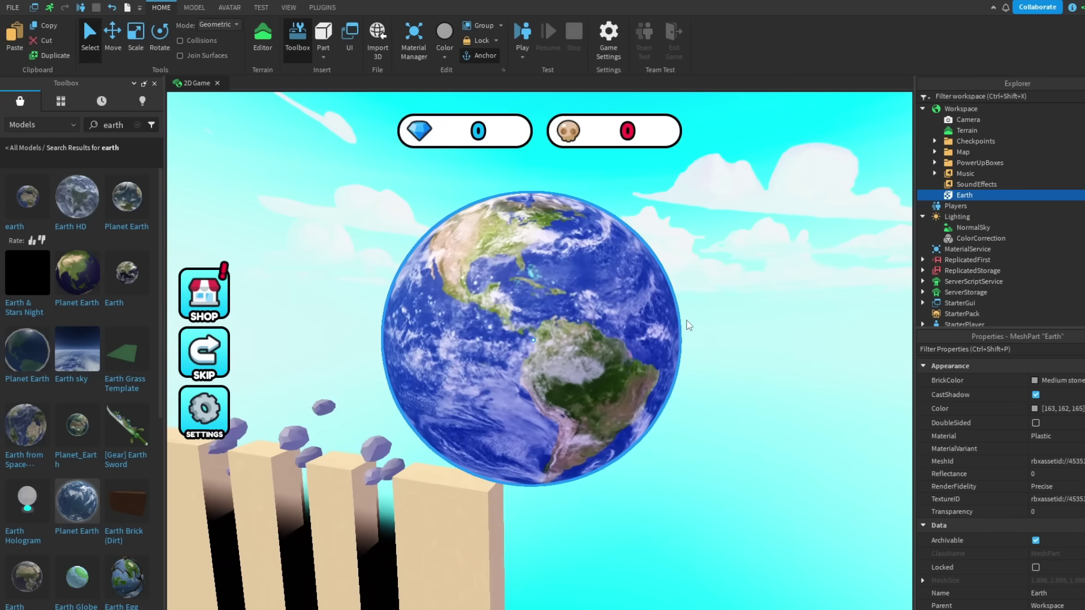
{"action": "key", "text": "a"}
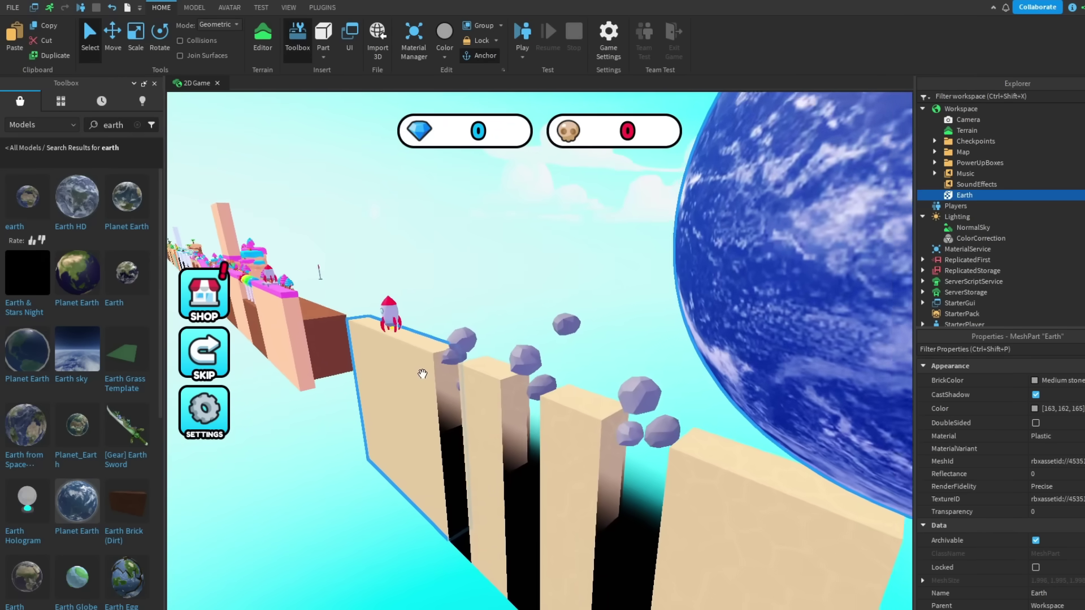
{"action": "key", "text": "a"}
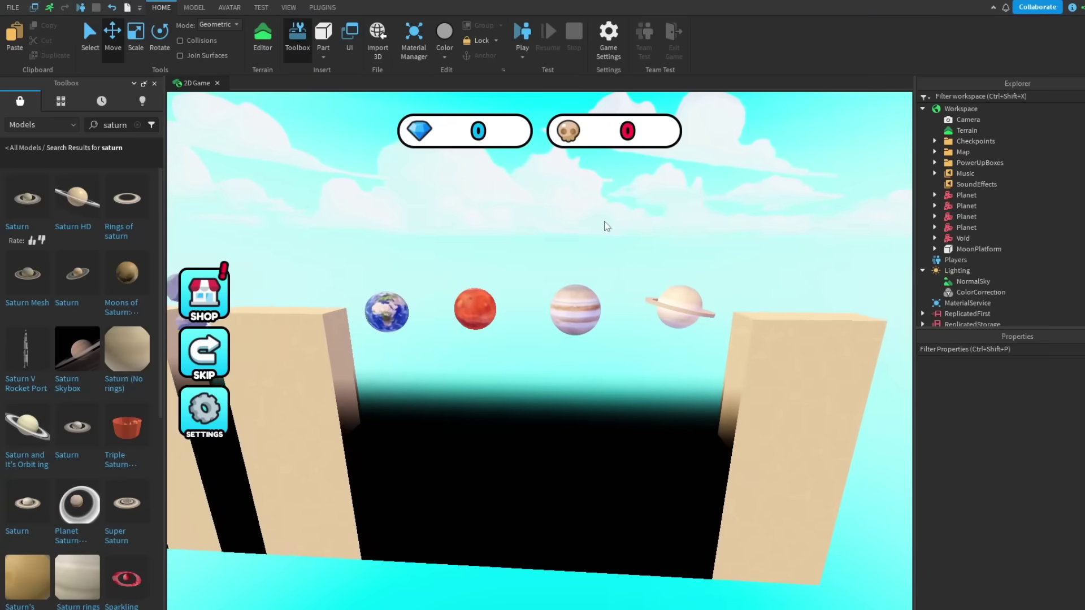
{"action": "key", "text": "w"}
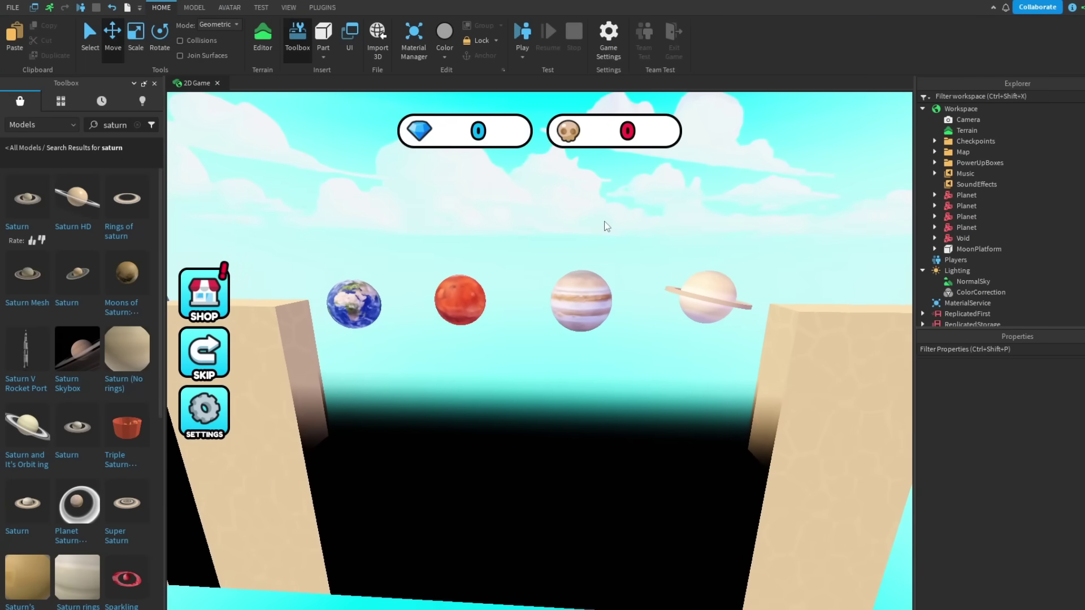
{"action": "key", "text": "F5"}
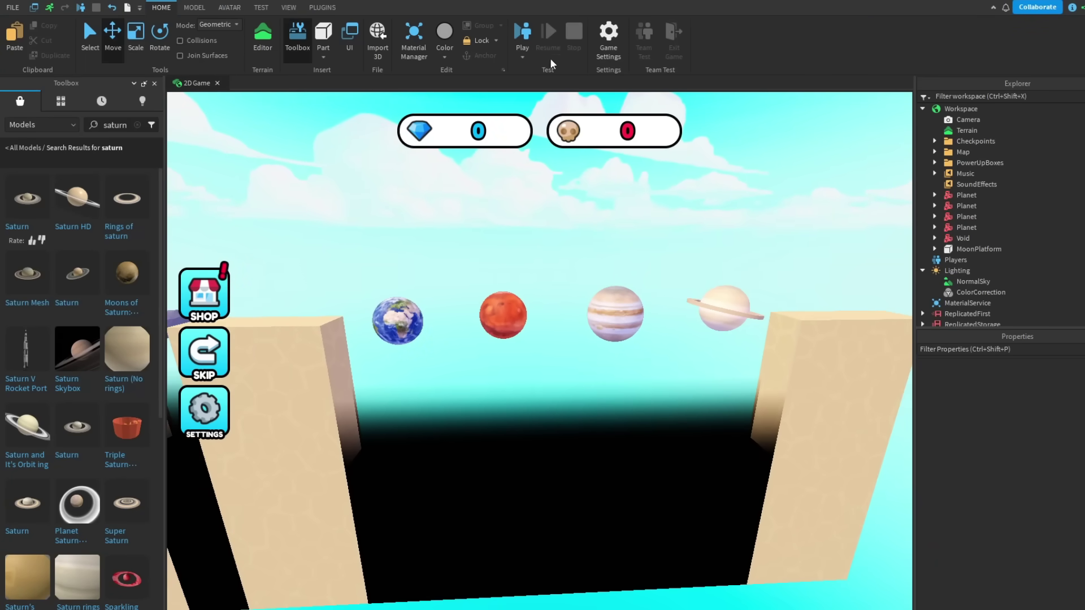
Playtest the planet stage, then circle the first meteor on the sketch.
{"action": "left_click", "coordinate": [525, 36]}
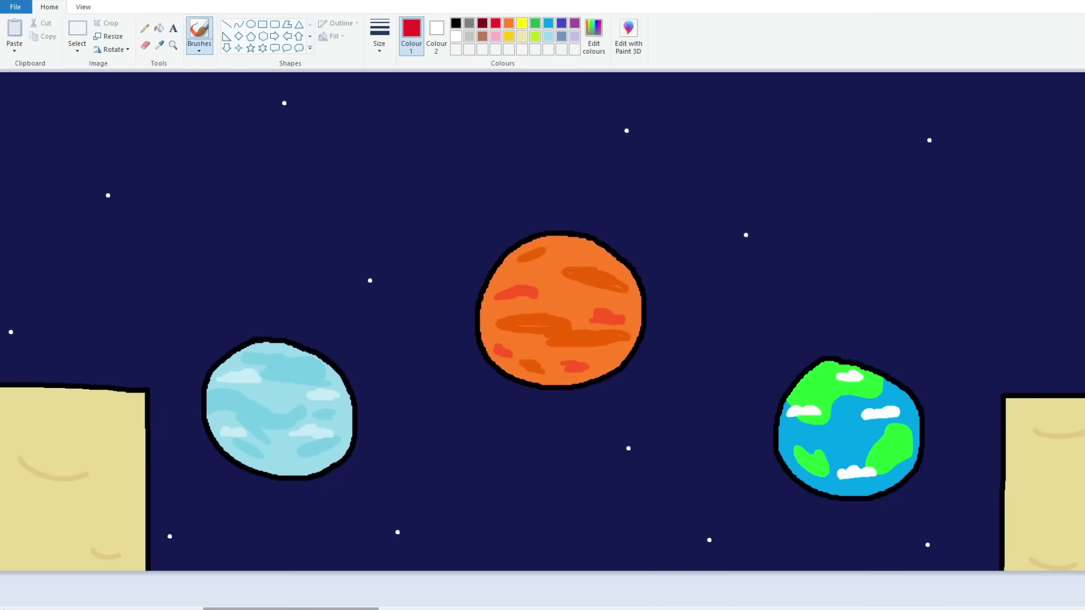
{"action": "left_click_drag", "start_coordinate": [283, 608], "coordinate": [437, 607]}
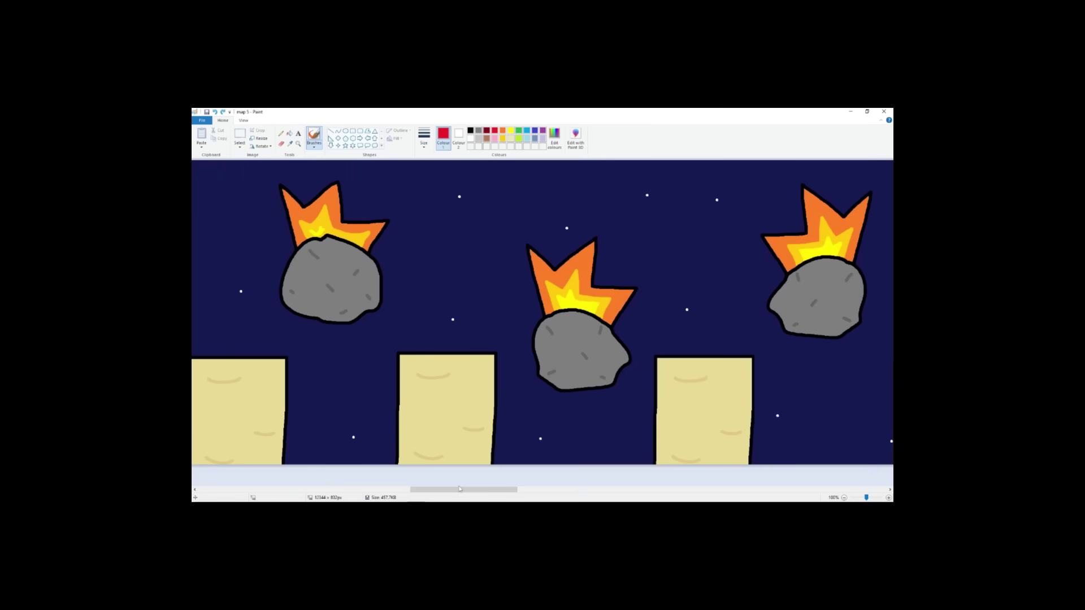
{"action": "left_click_drag", "start_coordinate": [573, 199], "coordinate": [504, 251]}
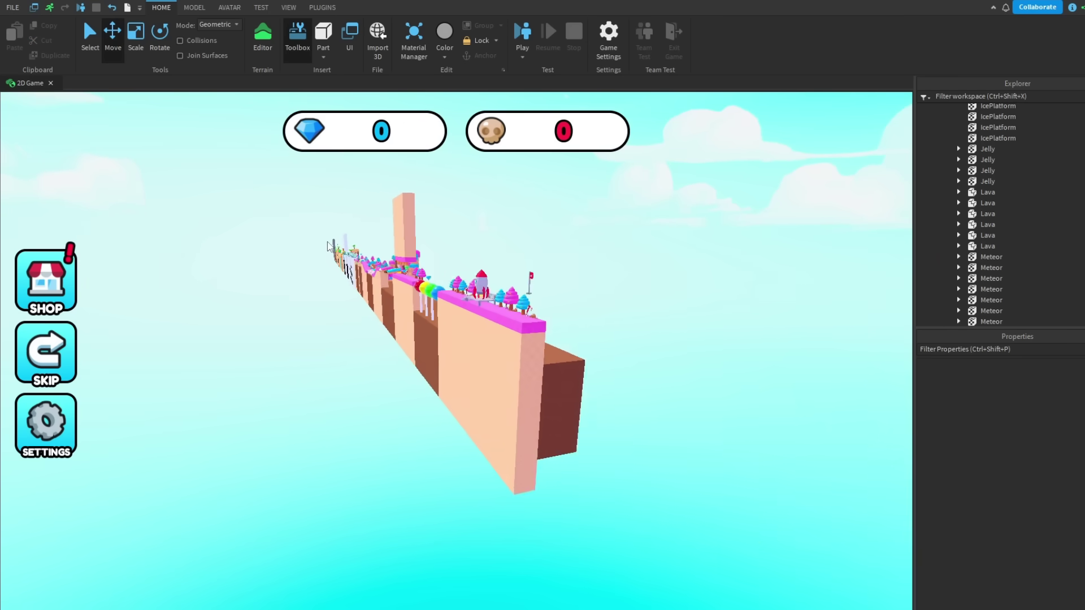
Select the FallingRock model, frame the camera on it, and open a Meteor's options to duplicate it.
{"action": "left_click", "coordinate": [328, 247]}
{"action": "key", "text": "f"}
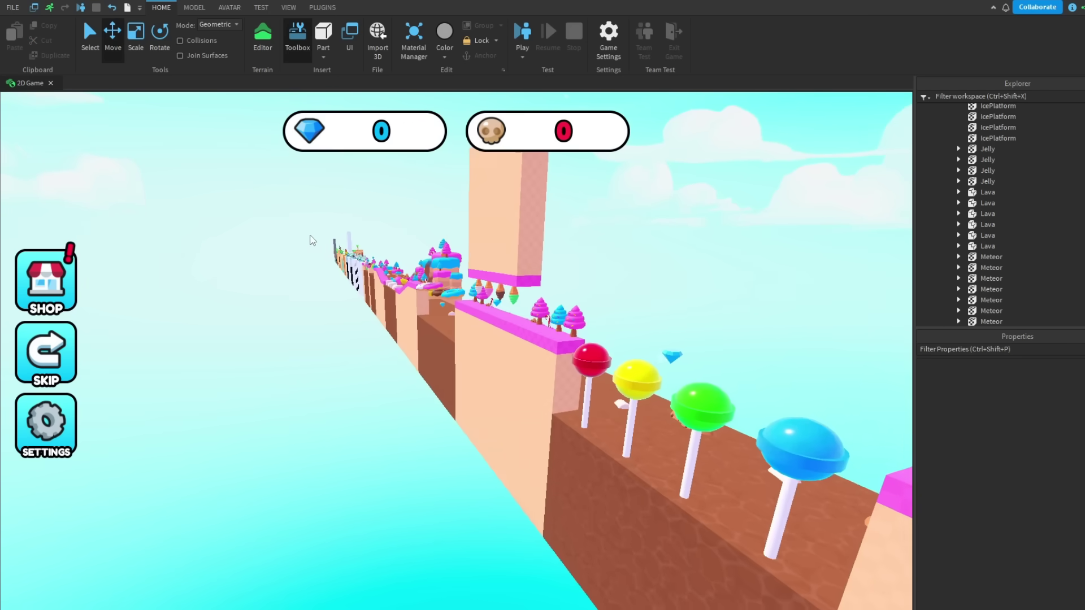
{"action": "right_click", "coordinate": [992, 198]}
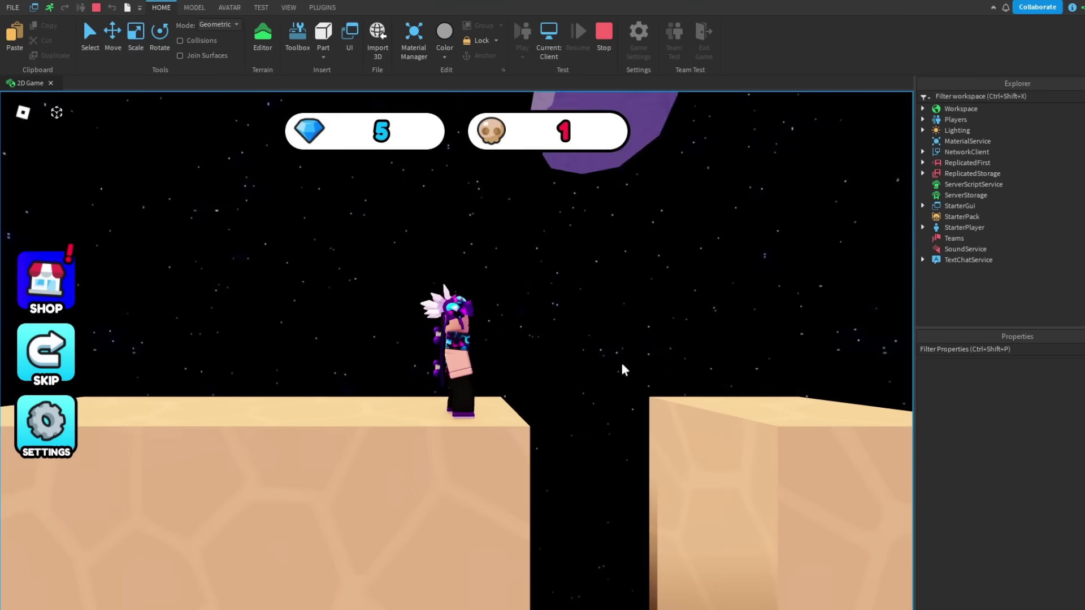
Jump across the sand platforms under the falling meteors, then stop the playtest.
{"action": "key", "text": "space"}
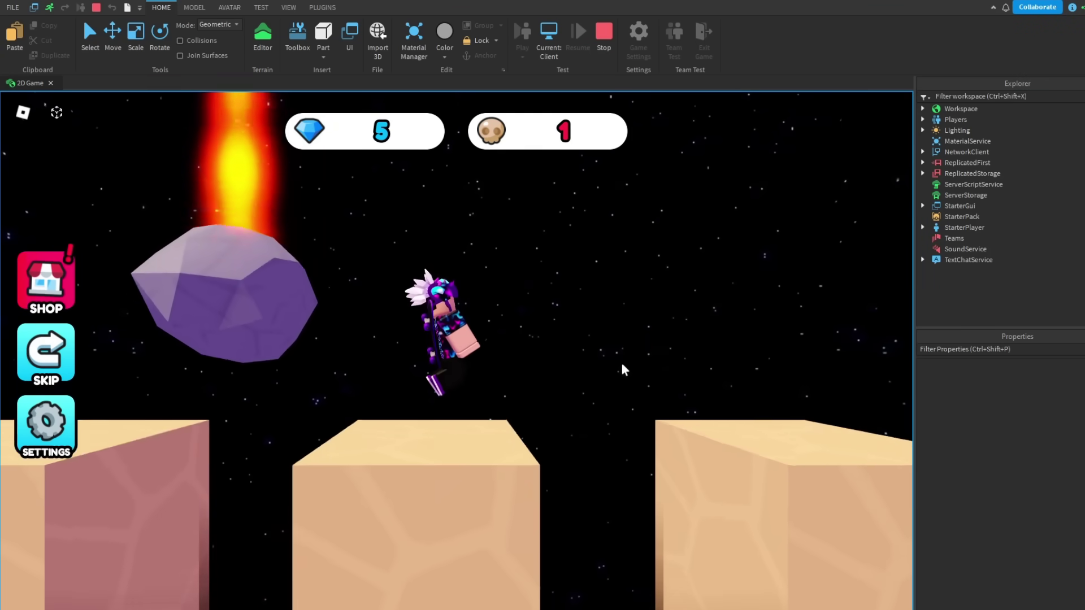
{"action": "key", "text": "space"}
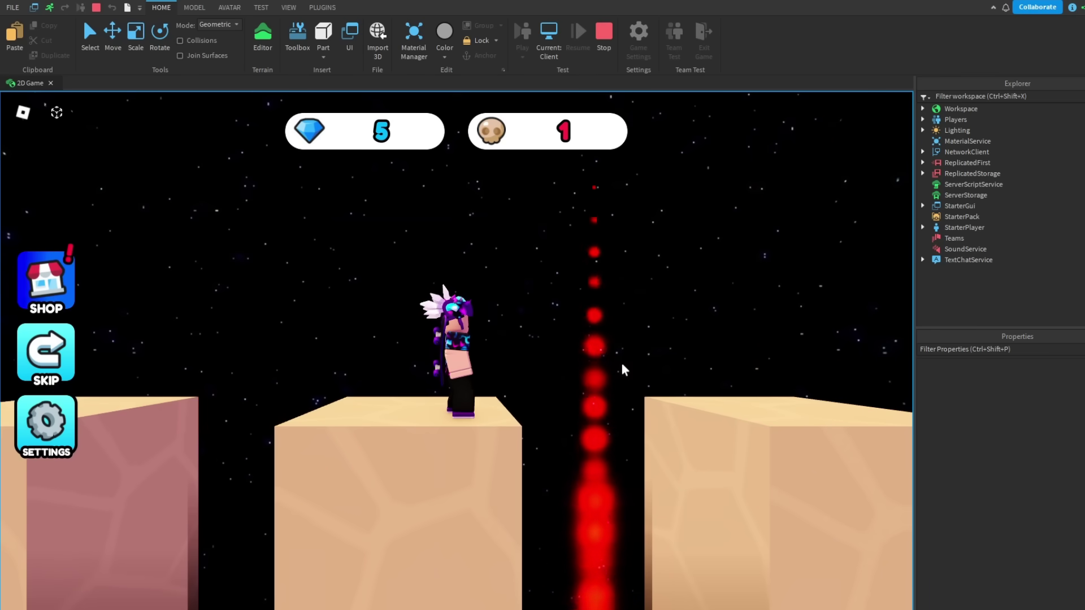
{"action": "key", "text": "space"}
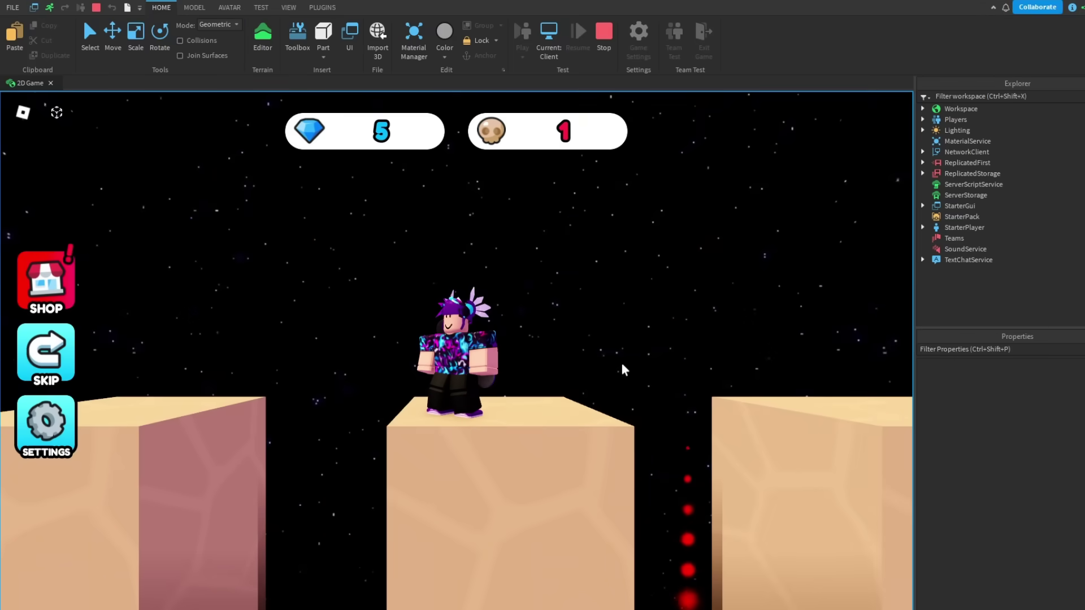
{"action": "key", "text": "a"}
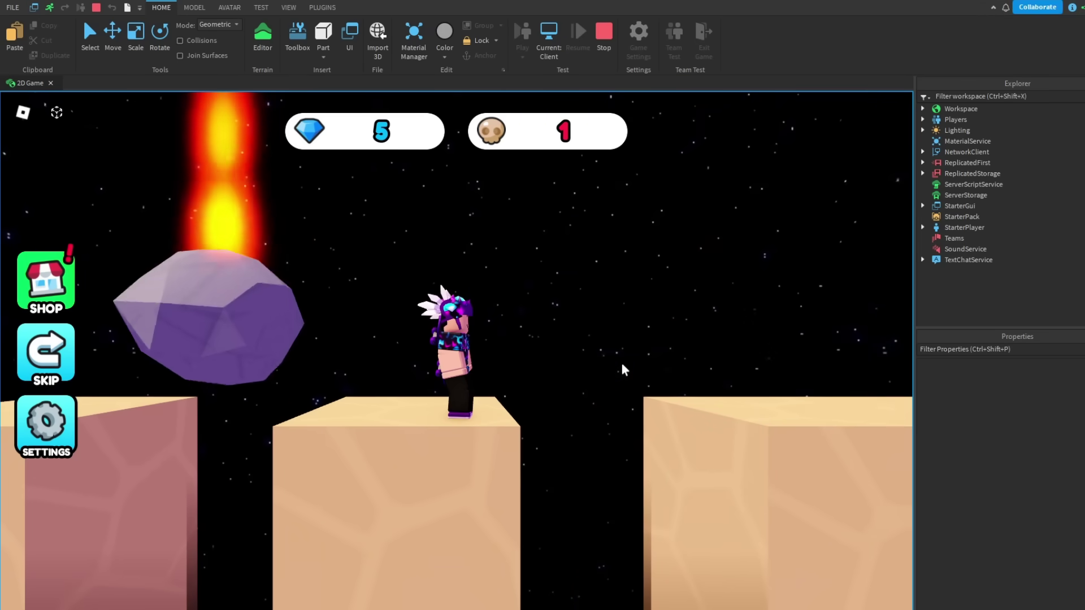
{"action": "key", "text": "space"}
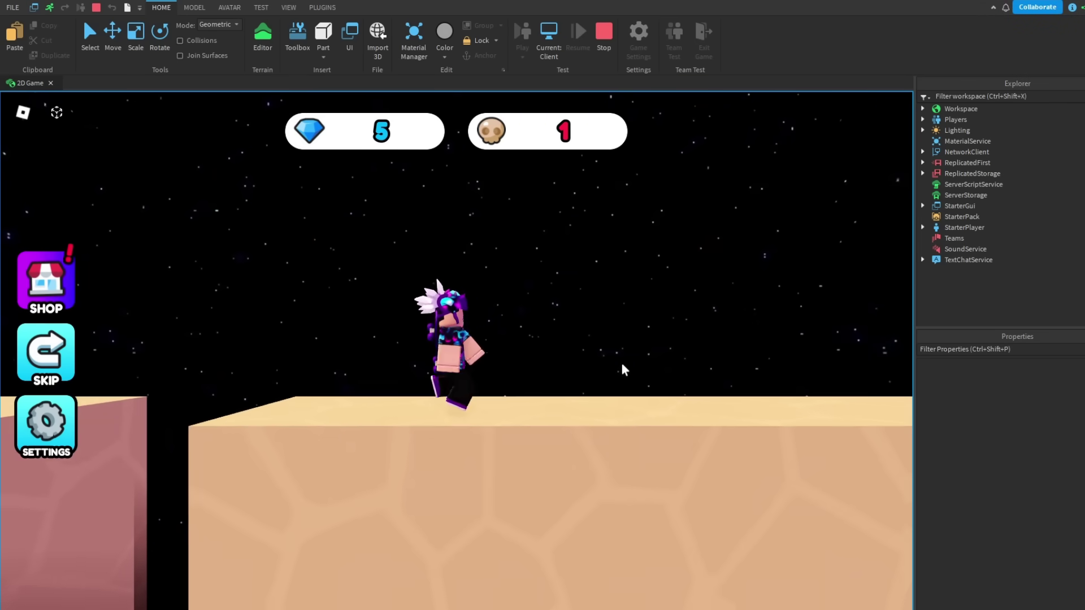
{"action": "key", "text": "shift+F5"}
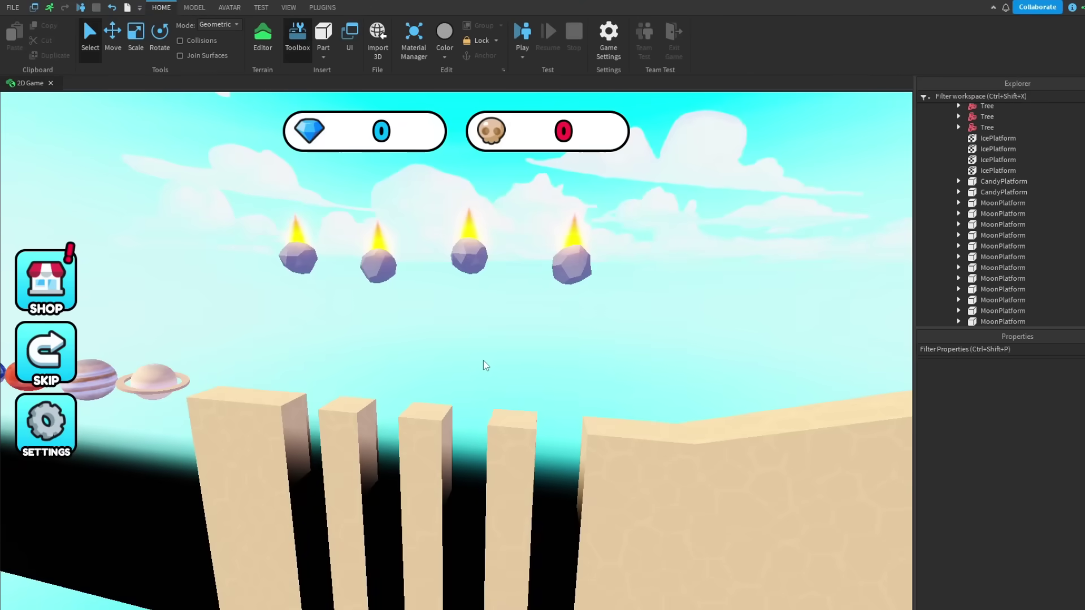
{"action": "scroll", "coordinate": [492, 364], "scroll_direction": "up", "scroll_amount": 10}
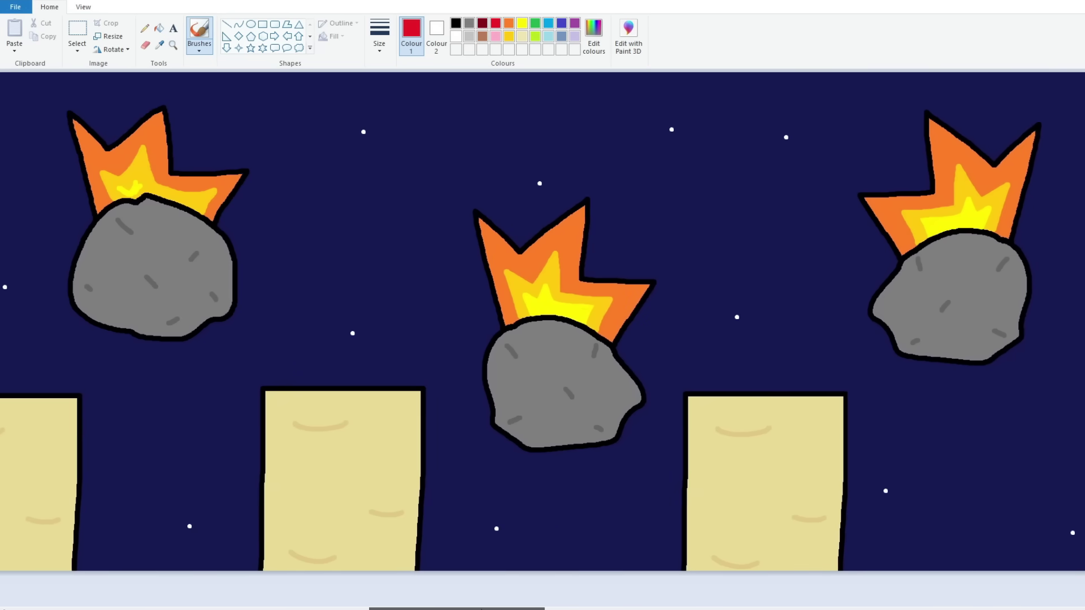
Scroll the Paint sketch right to the UFO stage with green, blue and yellow beams.
{"action": "scroll", "coordinate": [542, 321], "scroll_direction": "right", "scroll_amount": 15}
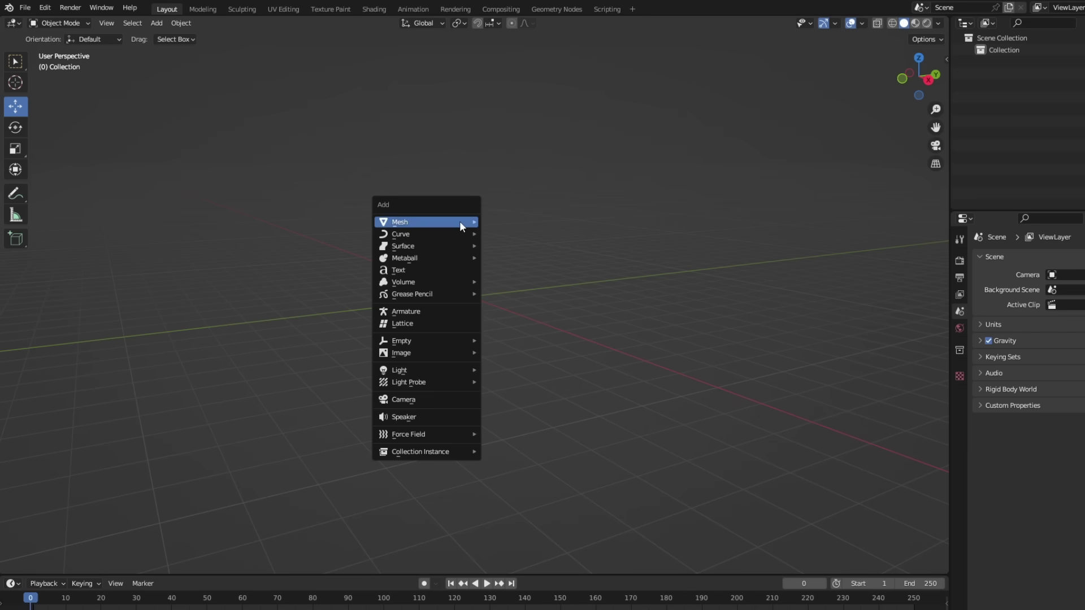
Add a cylinder and scale it into a saucer body, then shrink a sphere into the dome.
{"action": "mouse_move", "coordinate": [459, 221]}
{"action": "left_click", "coordinate": [522, 284]}
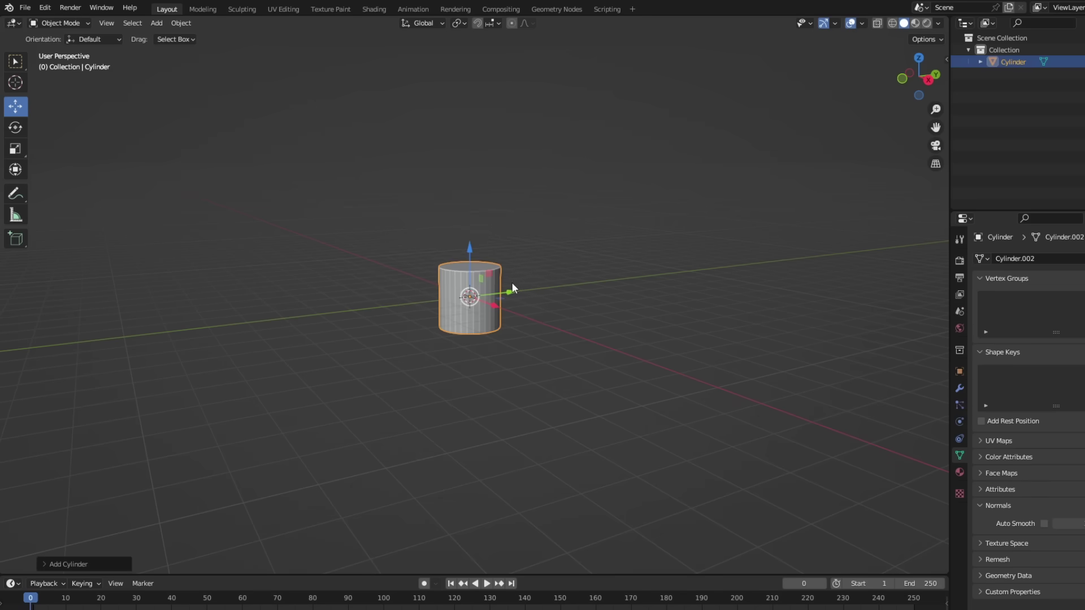
{"action": "key", "text": "s"}
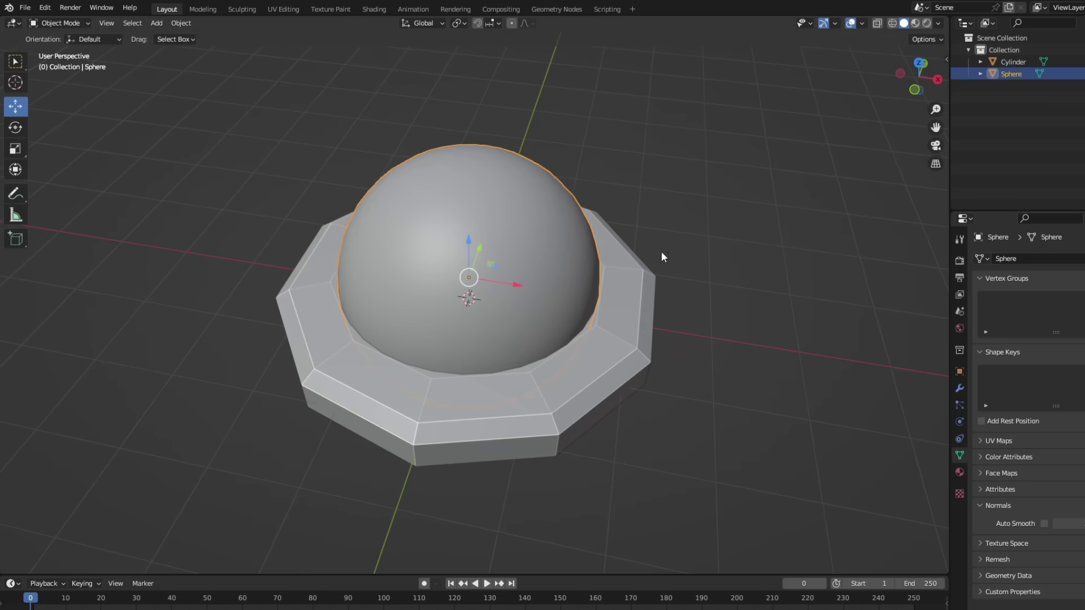
{"action": "key", "text": "s"}
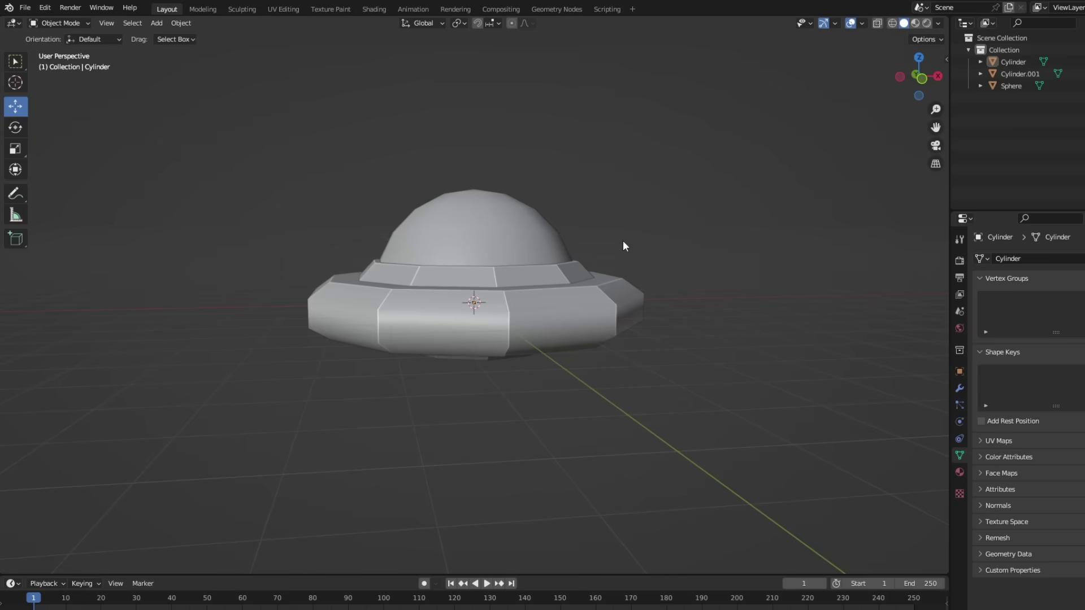
{"action": "middle_click_drag", "start_coordinate": [622, 239], "coordinate": [594, 235]}
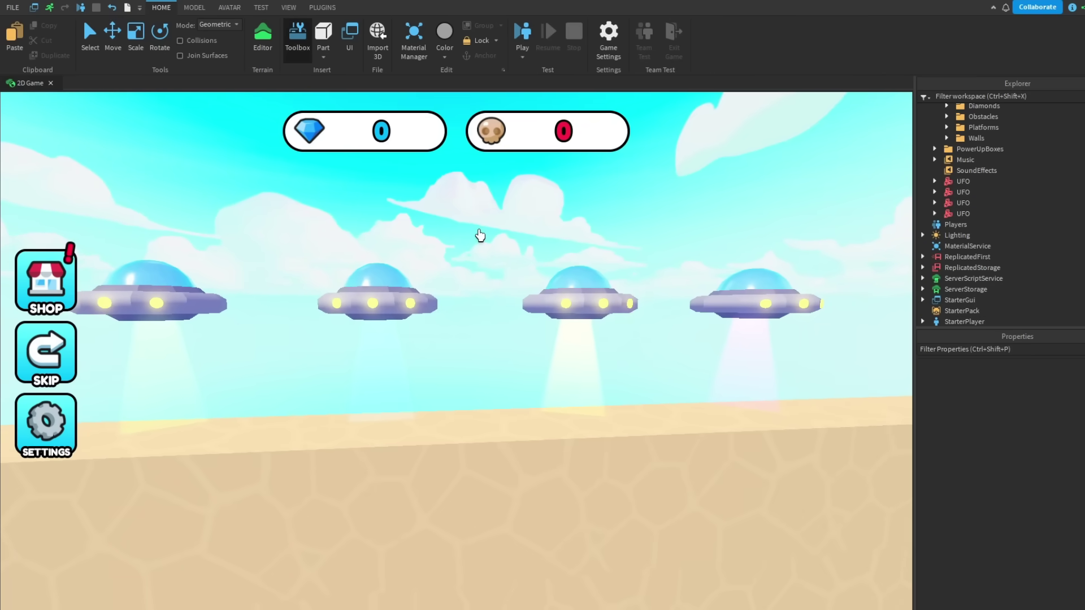
Walk the character right beneath the four UFOs and into the purple beam.
{"action": "scroll", "coordinate": [520, 303], "scroll_direction": "up", "scroll_amount": 4}
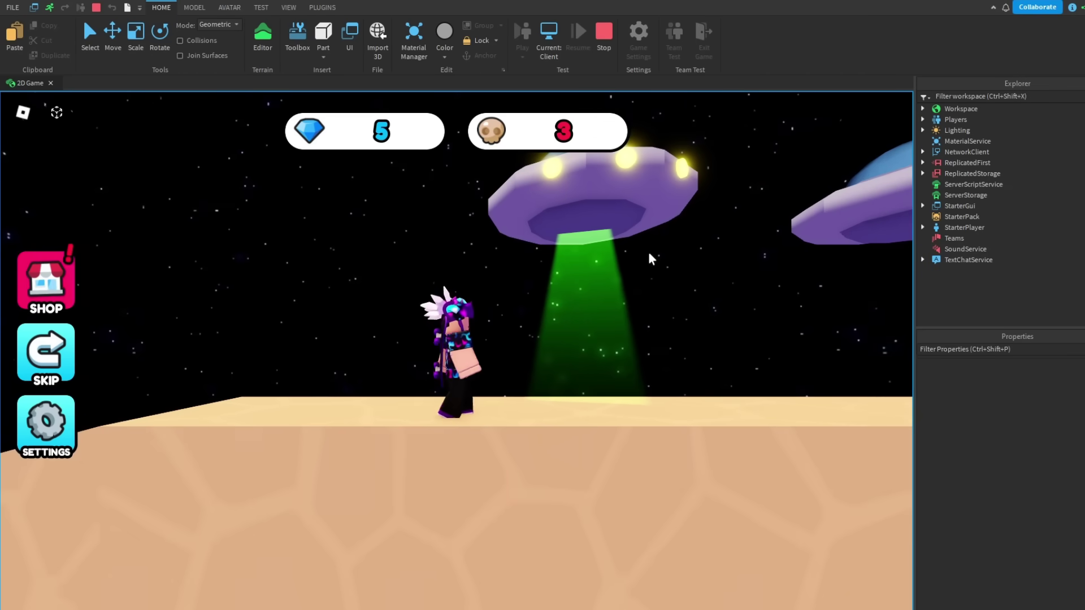
{"action": "key", "text": "d"}
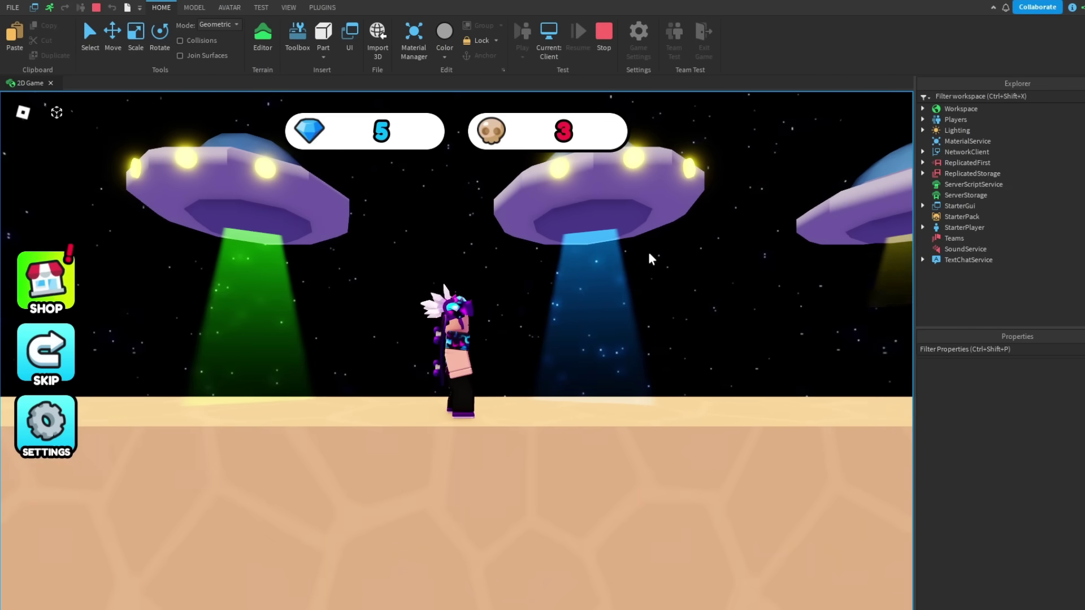
{"action": "key", "text": "d"}
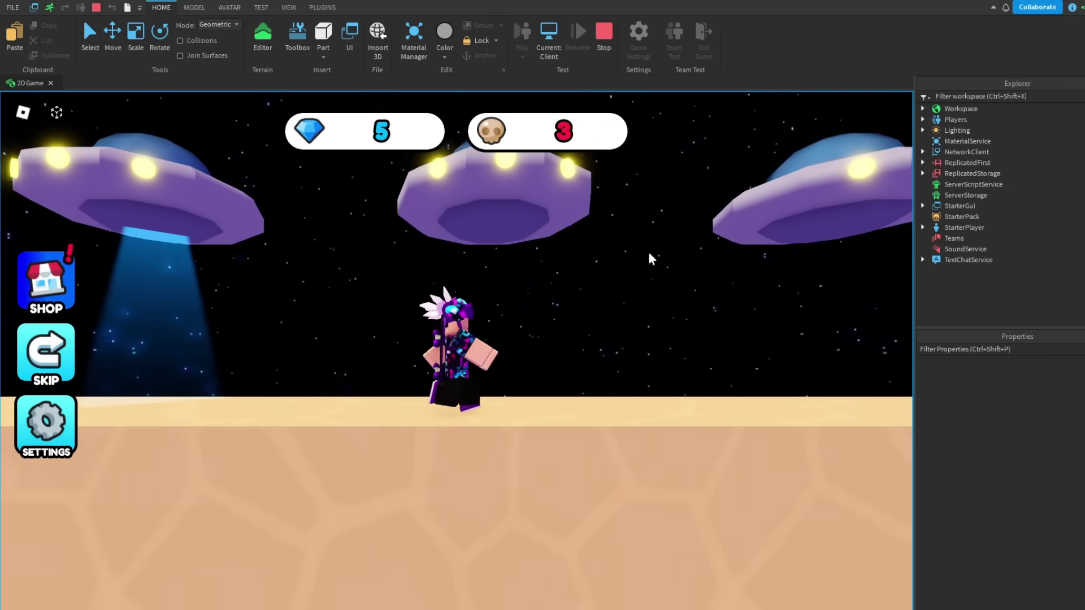
{"action": "key", "text": "d"}
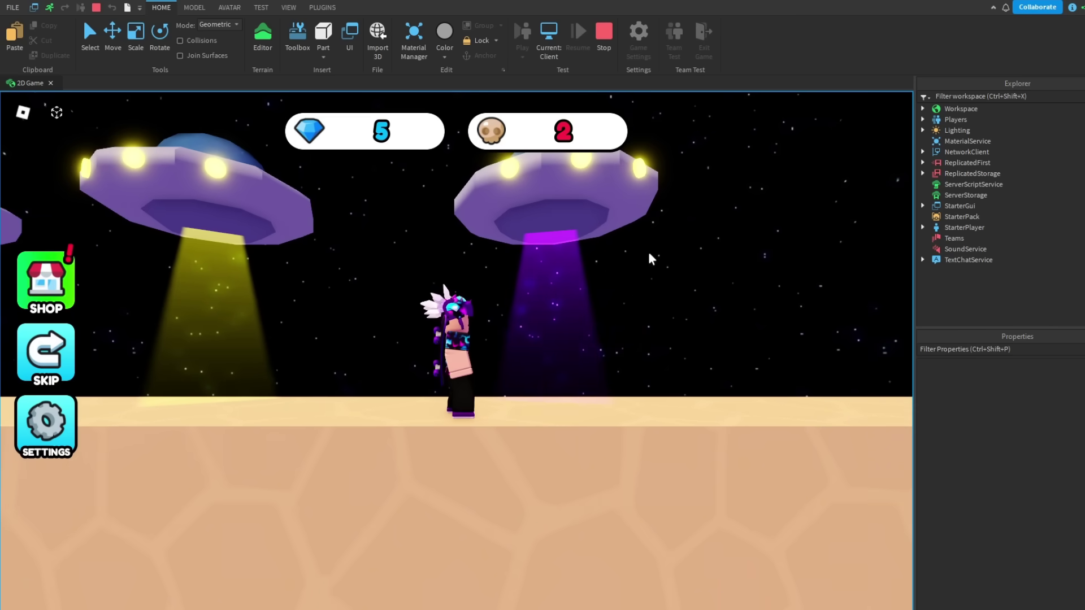
{"action": "key", "text": "d"}
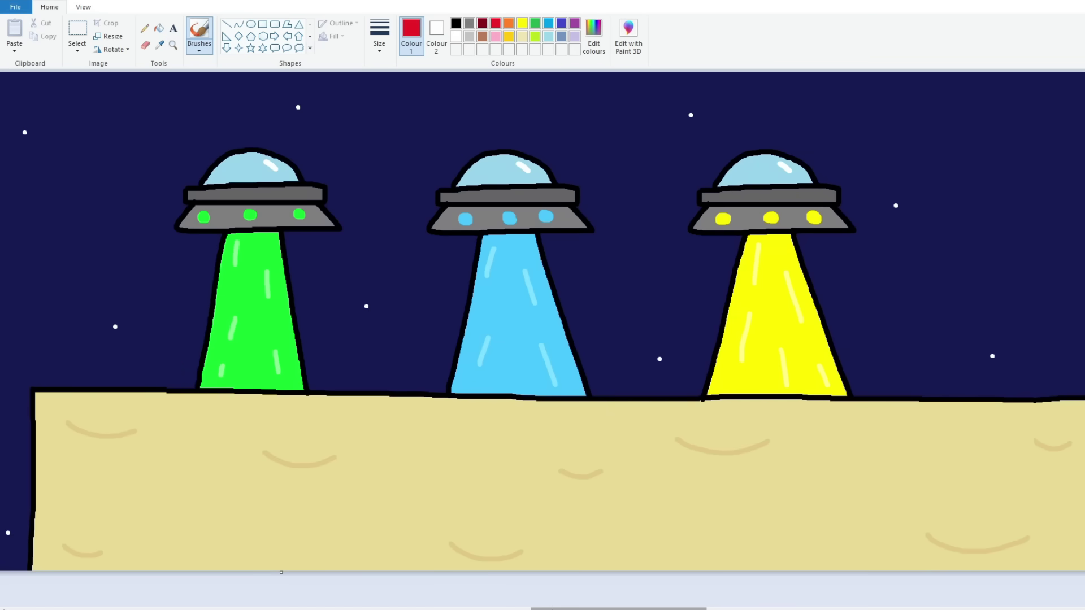
Scroll to the alien sketch in Paint and draw a red arrow for the tentacle's reach.
{"action": "scroll", "coordinate": [542, 322], "scroll_direction": "right", "scroll_amount": 5}
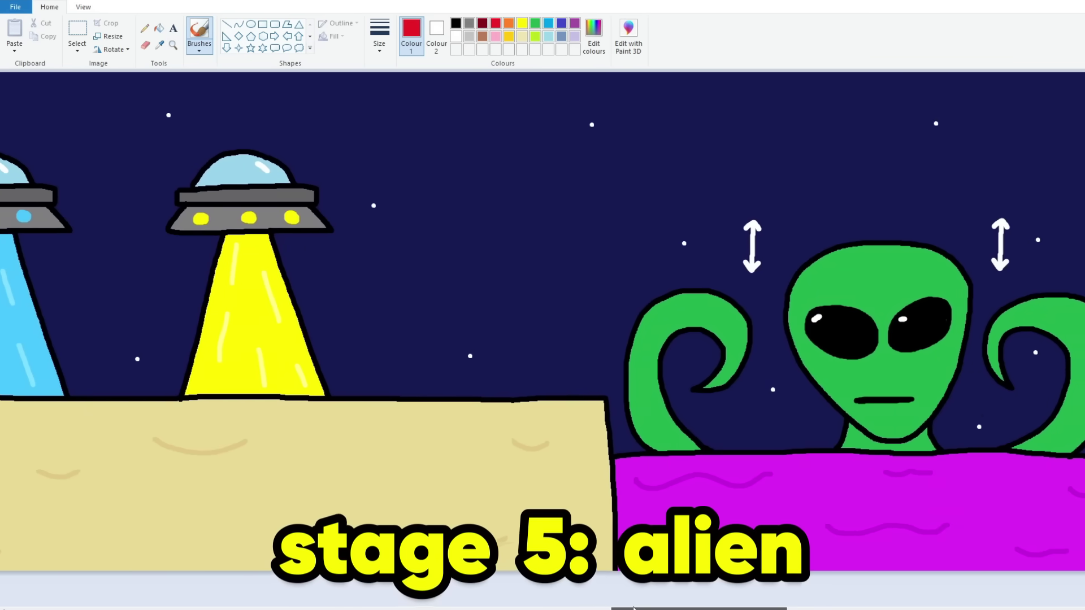
{"action": "left_click_drag", "start_coordinate": [635, 608], "coordinate": [684, 607]}
{"action": "mouse_move", "coordinate": [816, 213]}
{"action": "left_mouse_down"}
{"action": "mouse_move", "coordinate": [452, 447]}
{"action": "mouse_move", "coordinate": [181, 443]}
{"action": "left_mouse_up"}
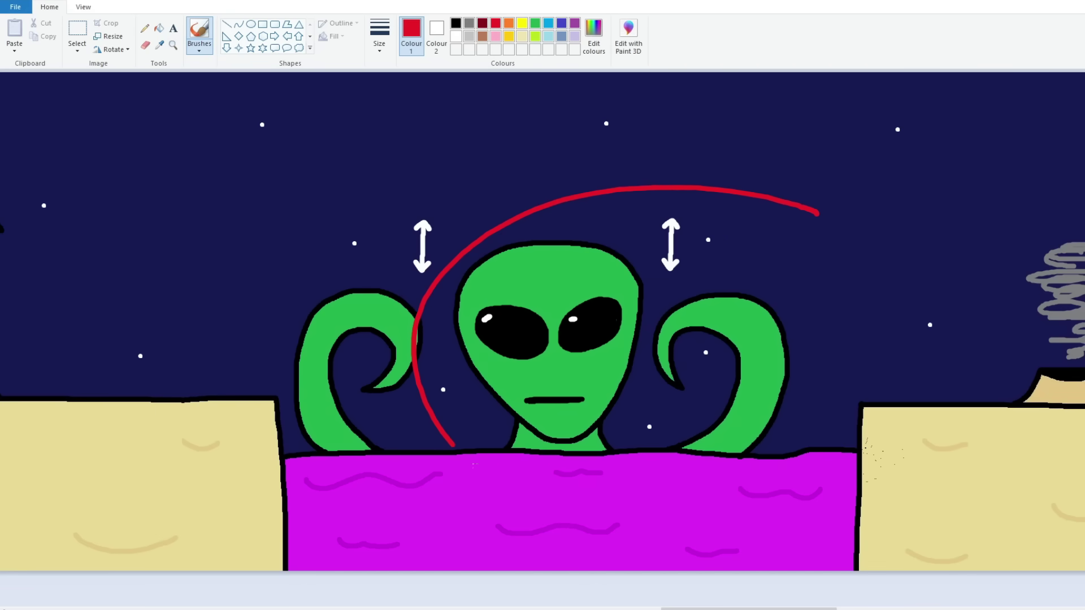
{"action": "key", "text": "ctrl+z"}
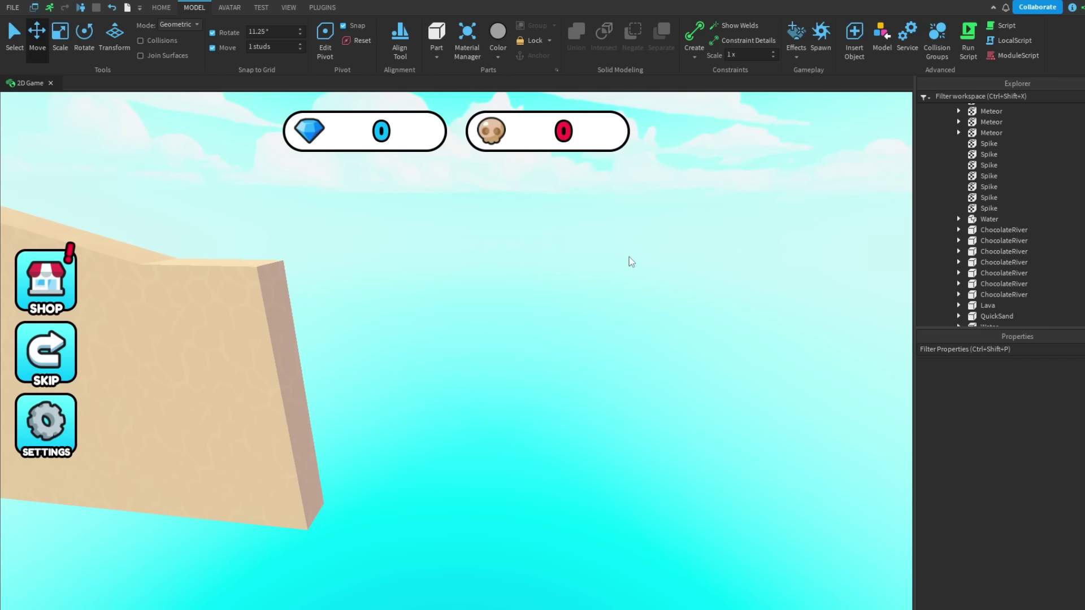
Fly to the pools between the sand pillars and set ChocolateRiver's BrickColor to magenta.
{"action": "right_click_drag", "start_coordinate": [628, 256], "coordinate": [613, 260]}
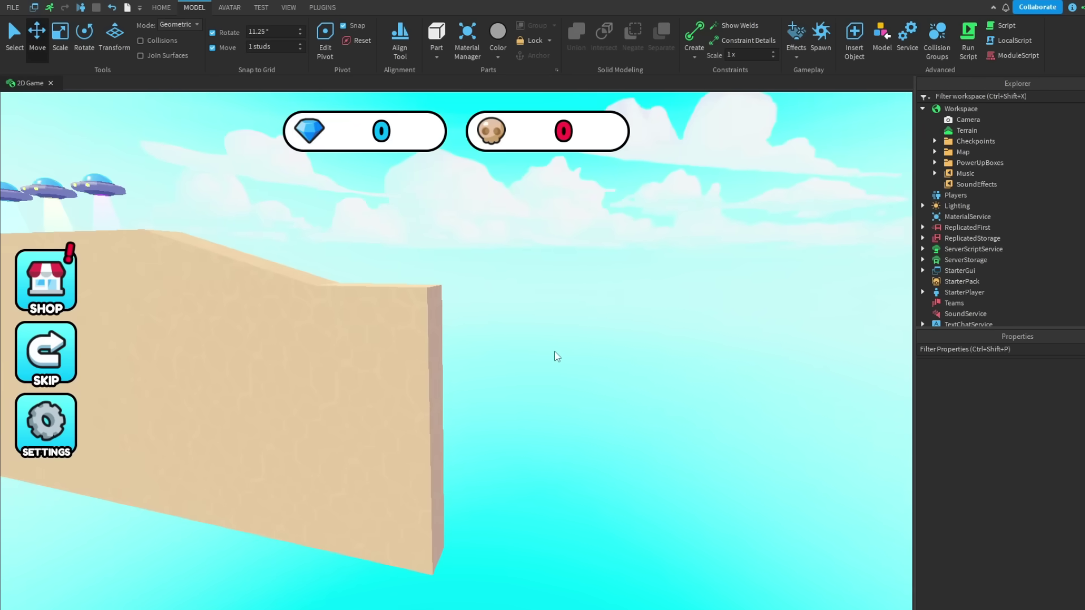
{"action": "key", "text": "w"}
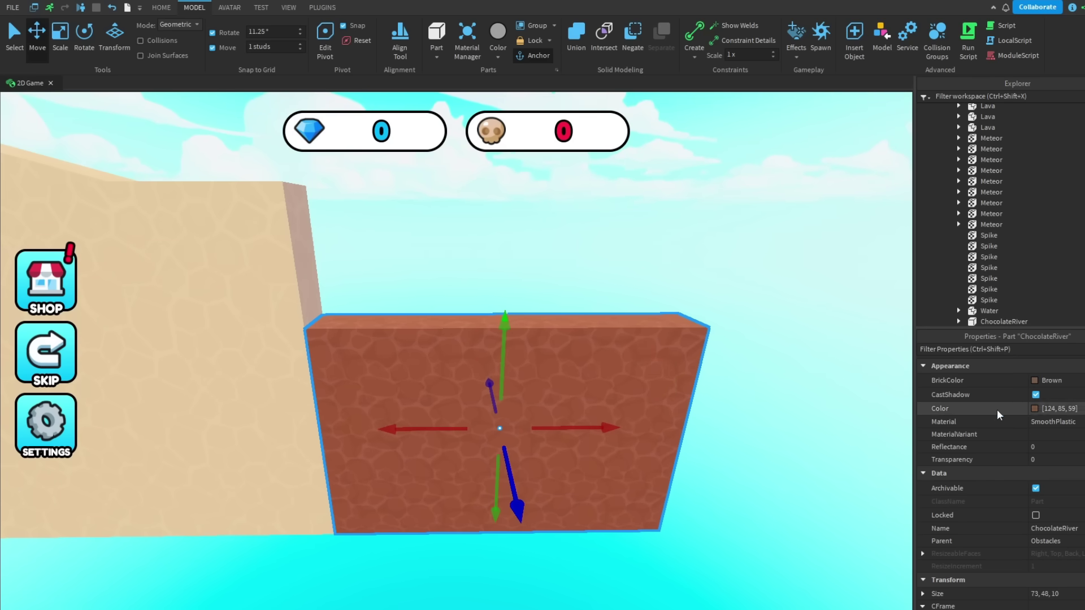
{"action": "left_click", "coordinate": [1047, 380]}
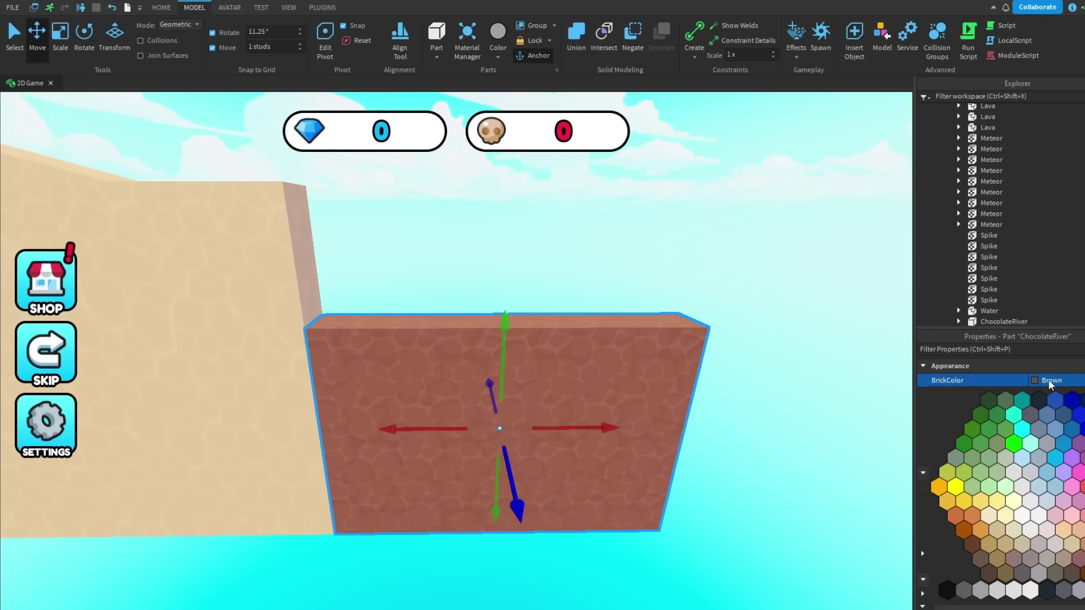
{"action": "left_click", "coordinate": [1077, 472]}
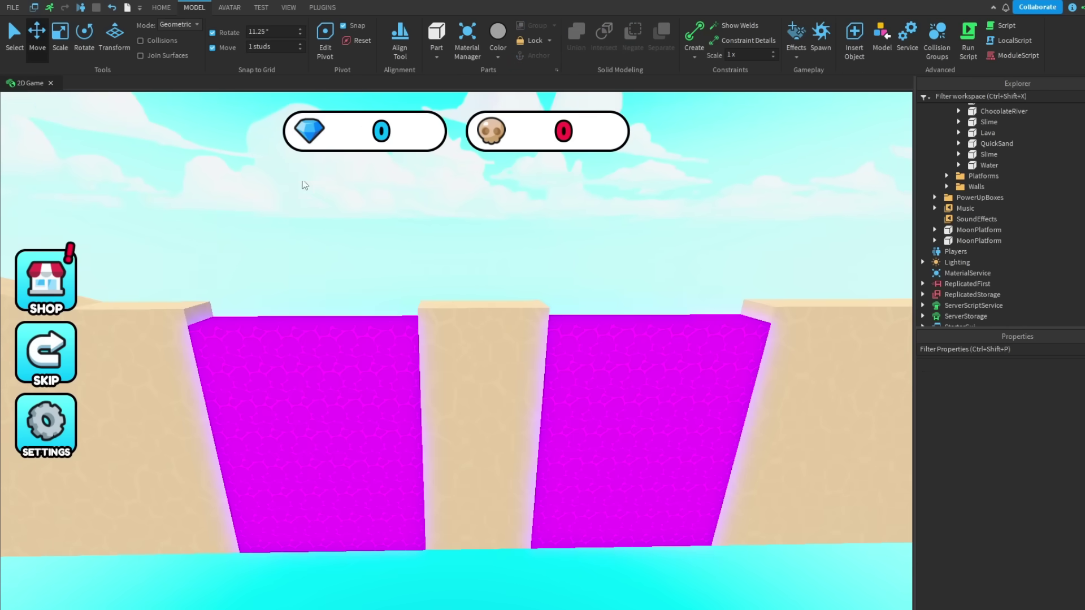
{"action": "left_click", "coordinate": [161, 7]}
Insert the blood head model from the Toolbox as a tentacled alien over the magenta pits.
{"action": "left_click", "coordinate": [305, 57]}
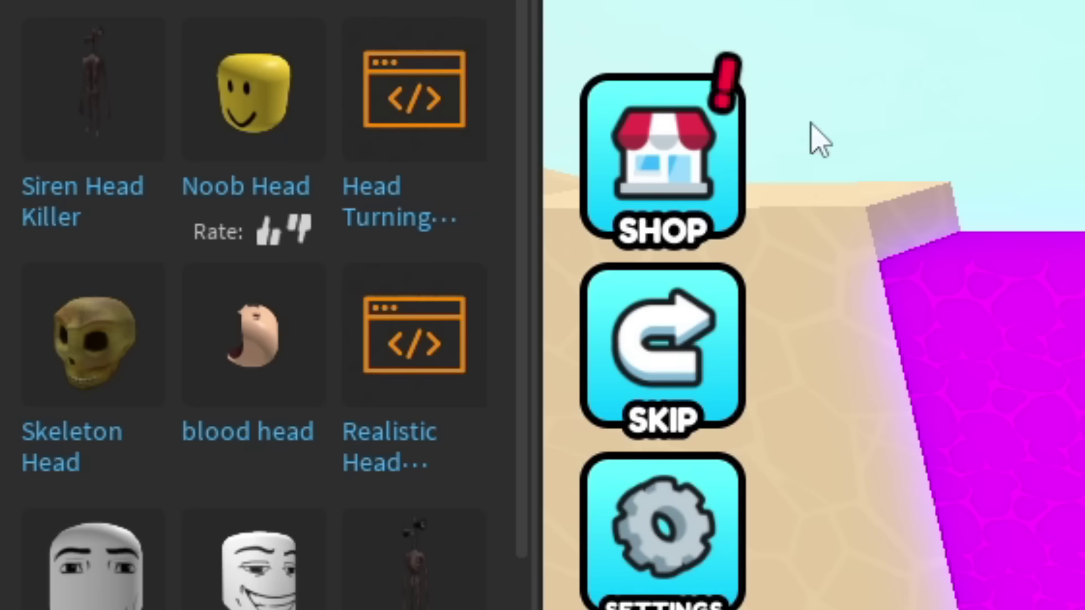
{"action": "mouse_move", "coordinate": [87, 386]}
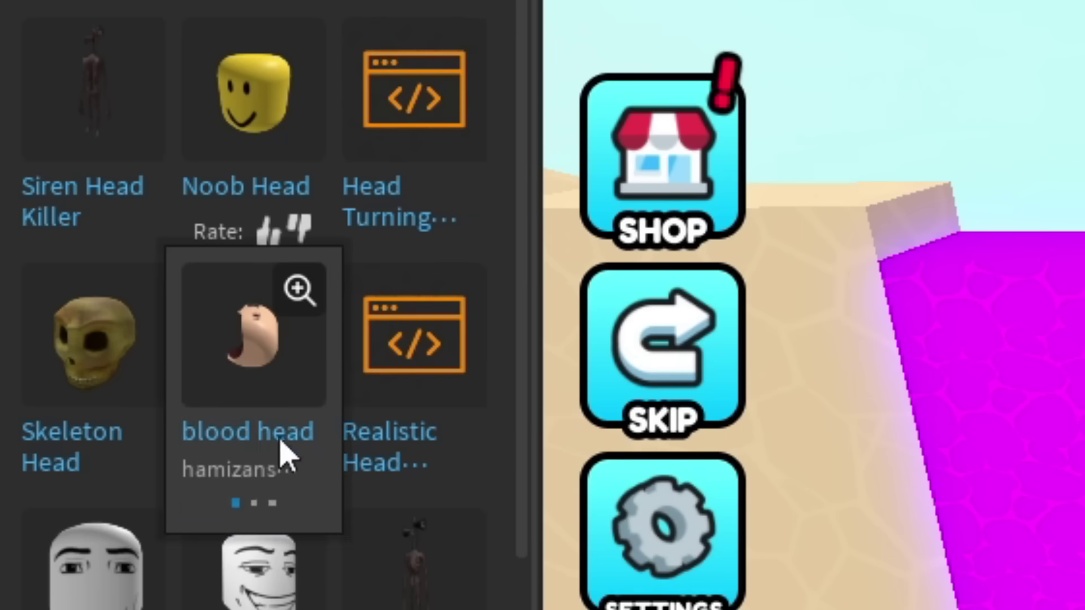
{"action": "left_click", "coordinate": [257, 389]}
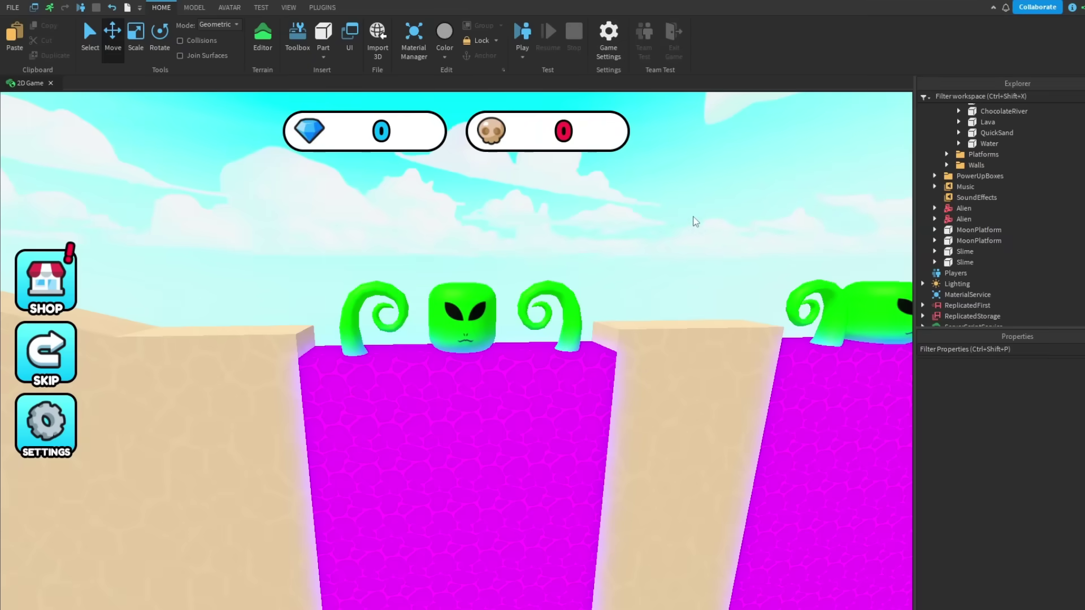
Playtest the alien stage by bouncing off the head and tentacle to the sand block, then extend the map's red arc.
{"action": "key", "text": "w"}
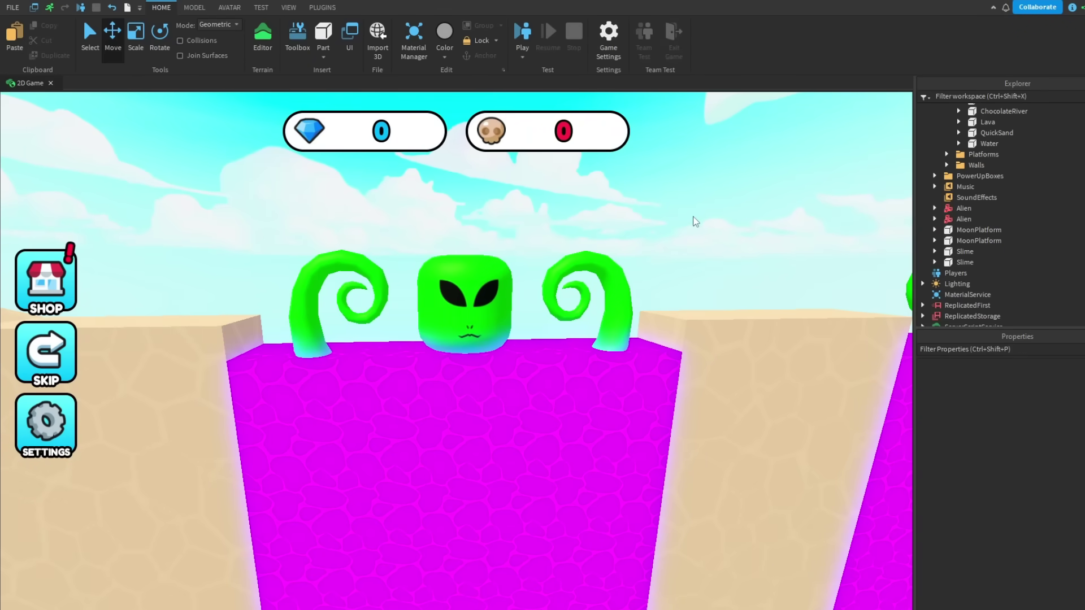
{"action": "key", "text": "d"}
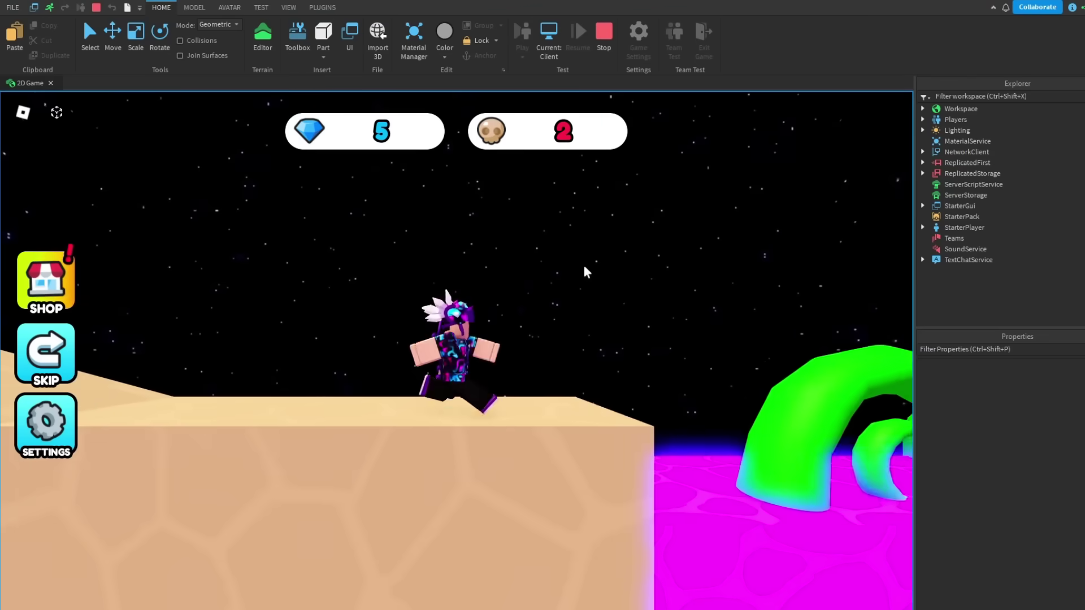
{"action": "key", "text": "d"}
{"action": "key", "text": "space"}
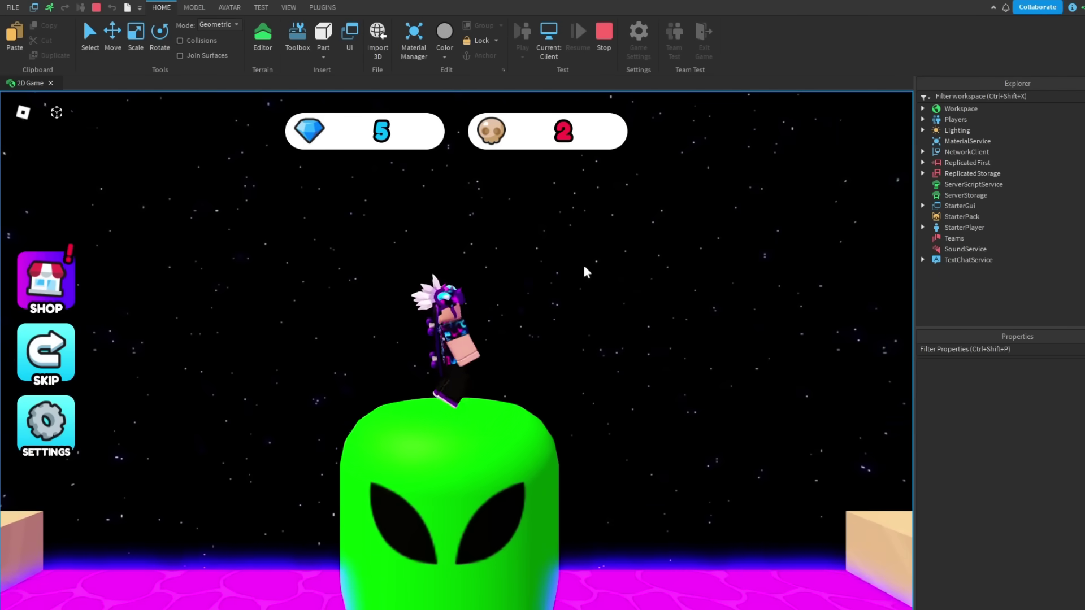
{"action": "key", "text": "space"}
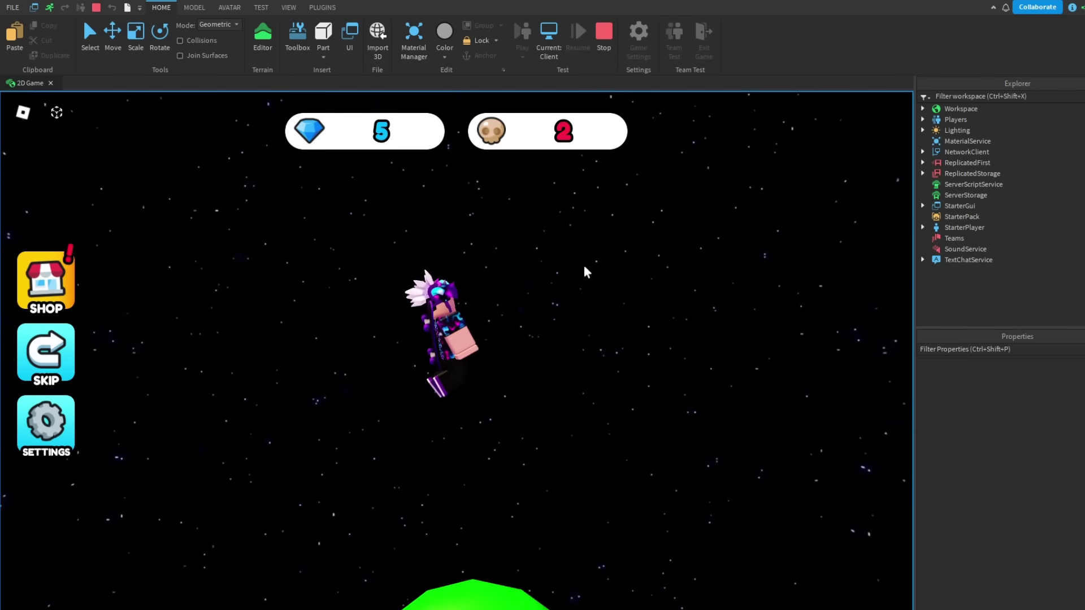
{"action": "key", "text": "space"}
{"action": "key", "text": "d"}
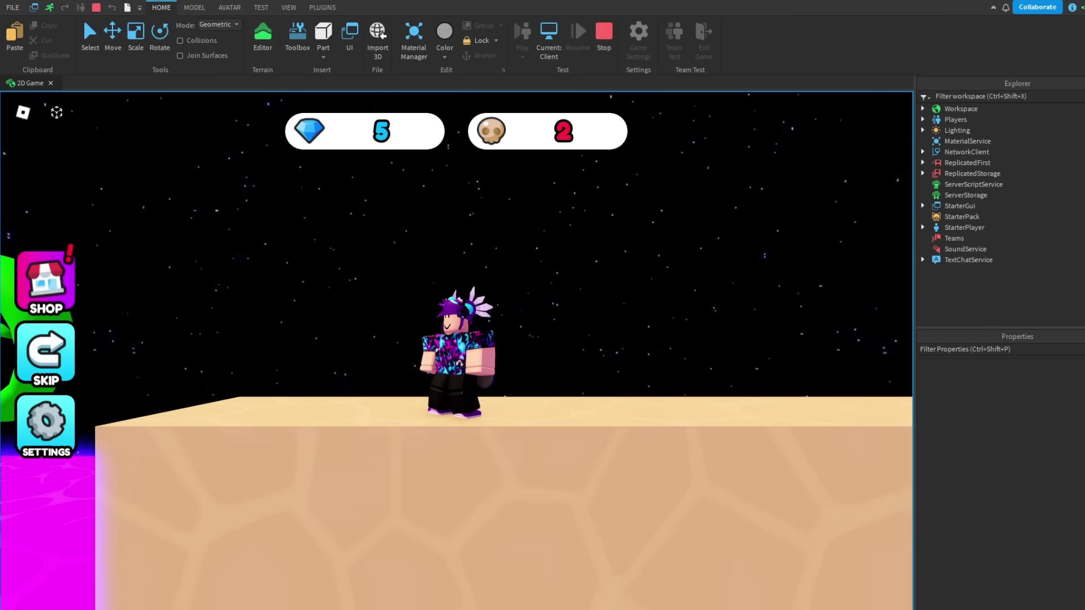
{"action": "left_click_drag", "start_coordinate": [1084, 105], "coordinate": [417, 105]}
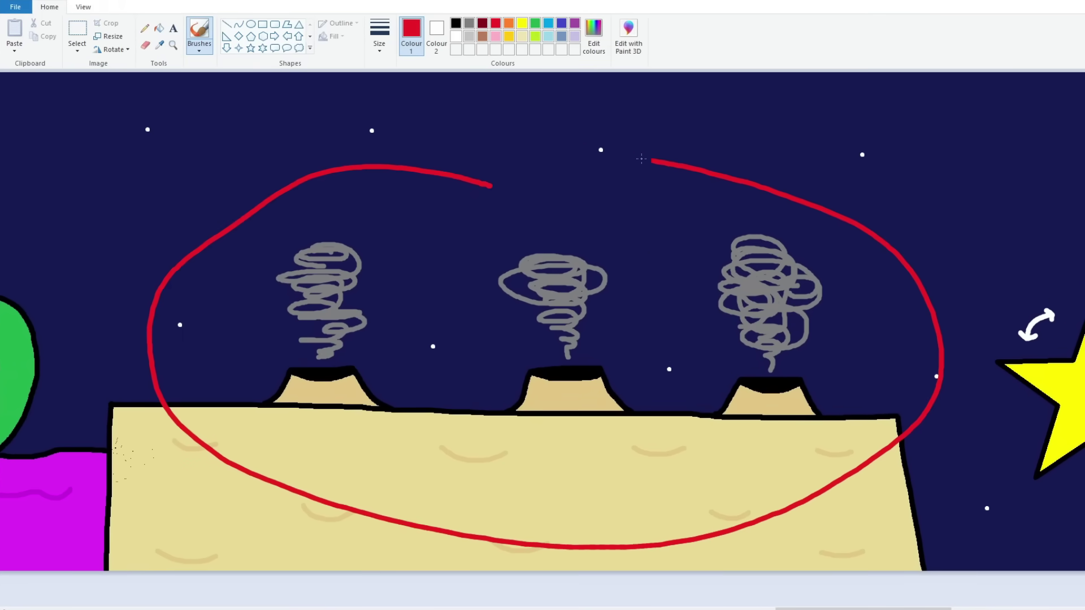
{"action": "left_click_drag", "start_coordinate": [641, 158], "coordinate": [553, 150]}
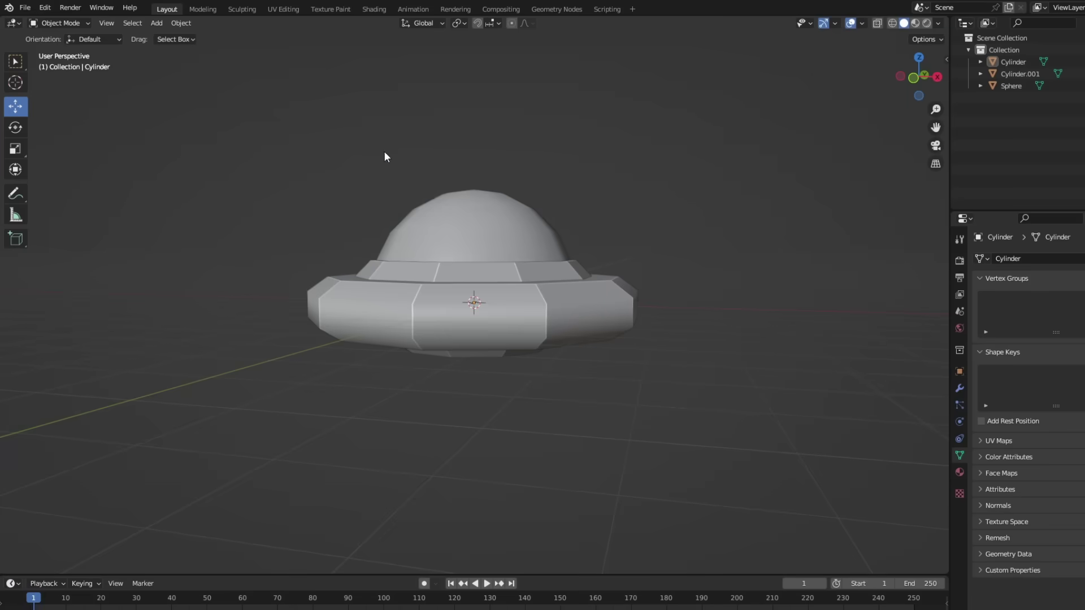
Delete the UFO, add two loop cuts to the new cylinder and flare its bottom ring wide.
{"action": "key", "text": "a"}
{"action": "key", "text": "Delete"}
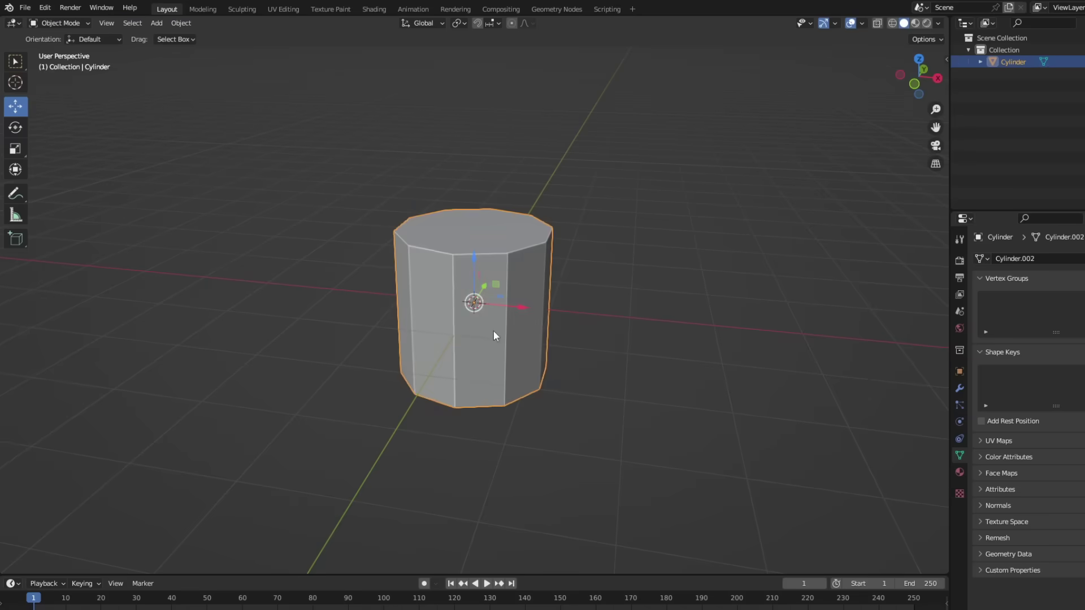
{"action": "key", "text": "Tab"}
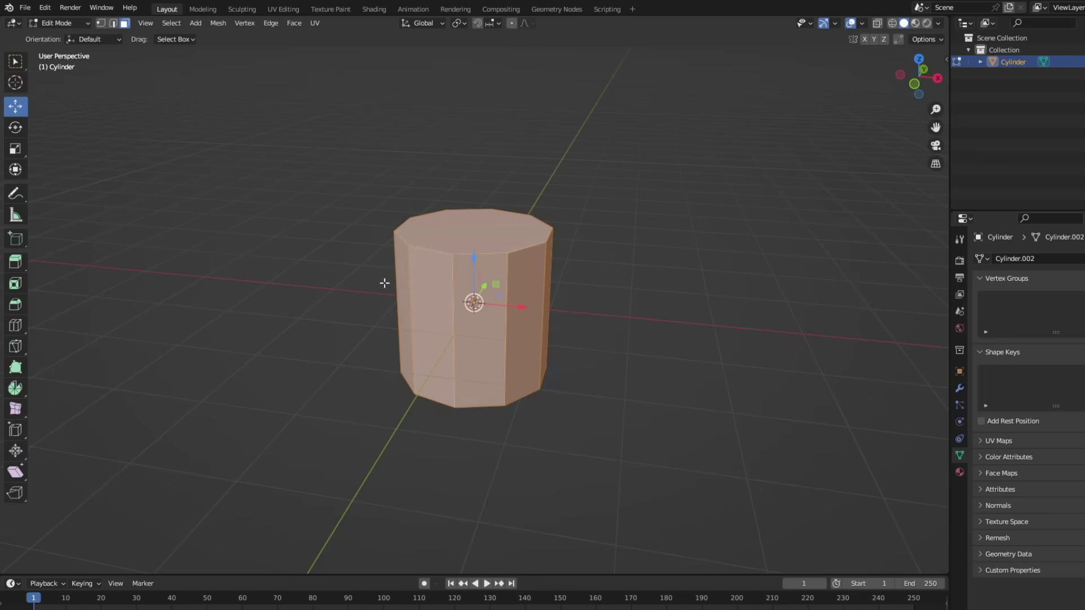
{"action": "left_click", "coordinate": [456, 332]}
{"action": "right_click", "coordinate": [457, 332]}
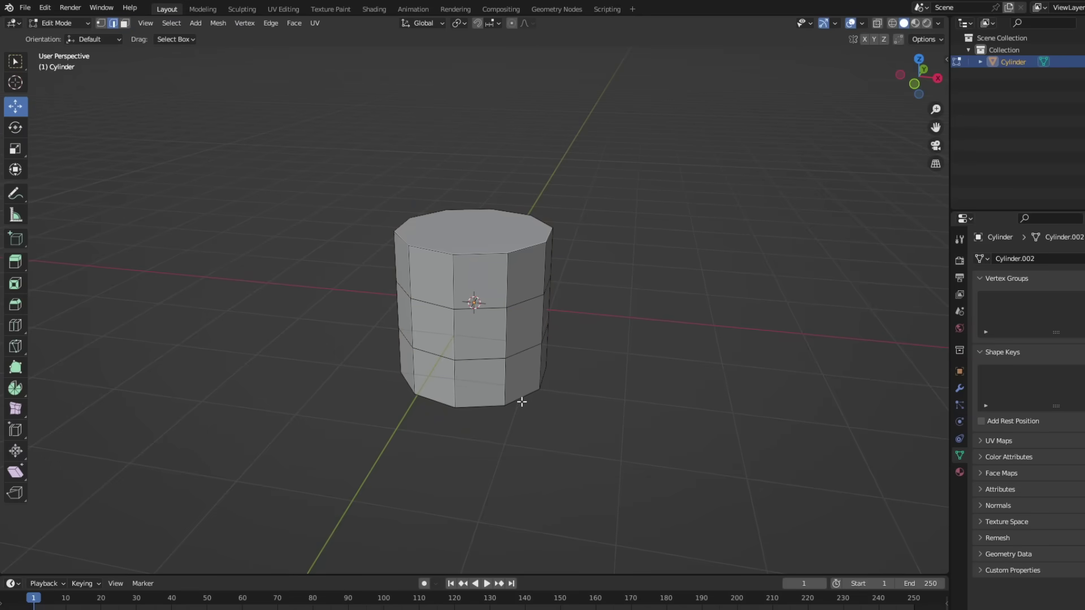
{"action": "left_click", "coordinate": [717, 447]}
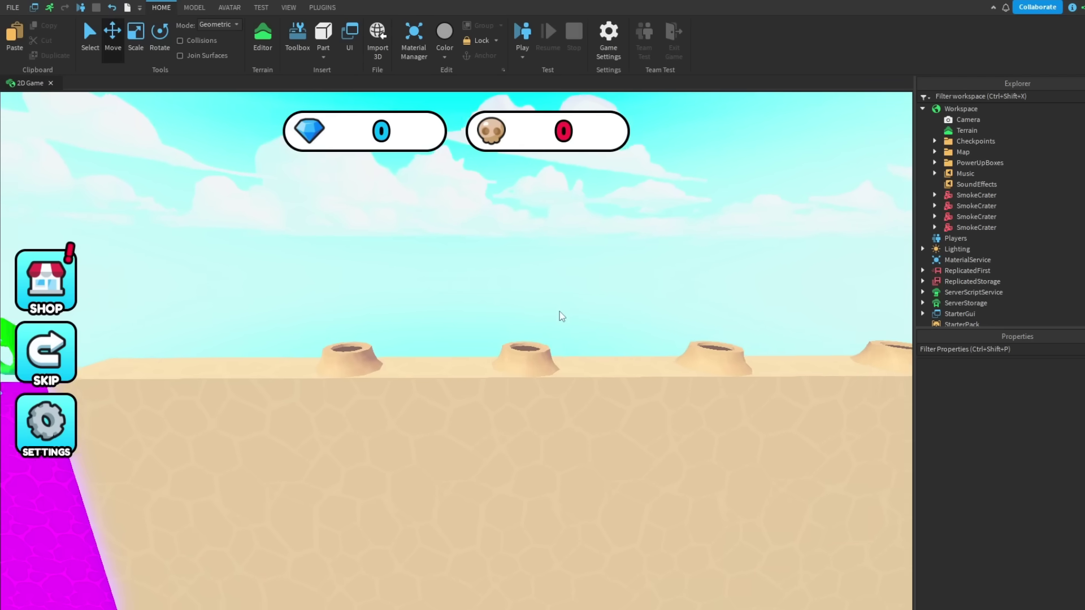
Search the Toolbox free models for 'smoke'.
{"action": "key", "text": "w"}
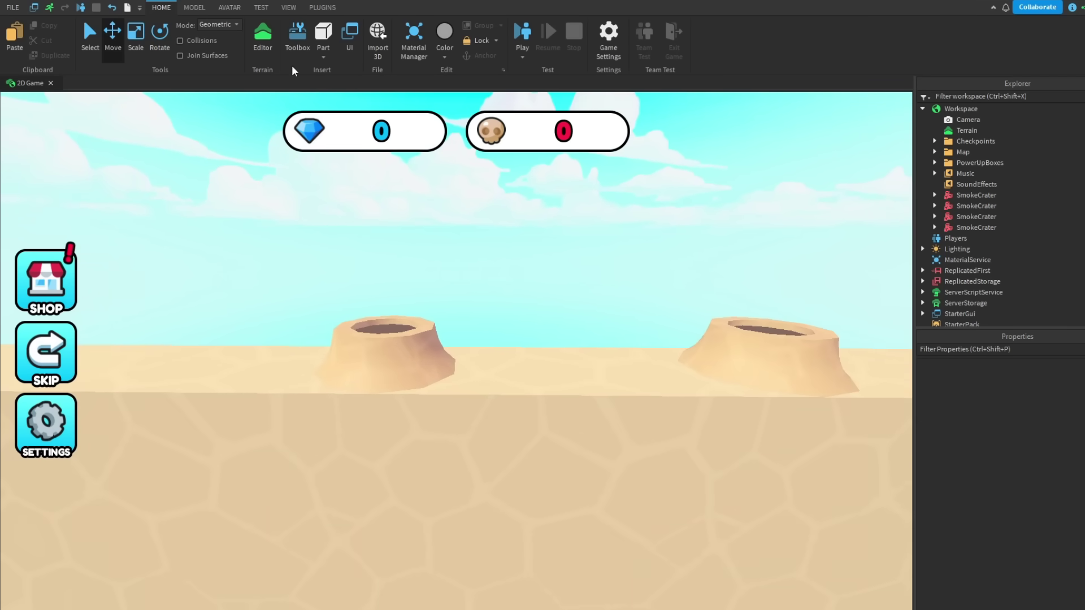
{"action": "left_click", "coordinate": [293, 59]}
{"action": "left_click", "coordinate": [114, 125]}
{"action": "type", "text": "smoke"}
{"action": "key", "text": "Return"}
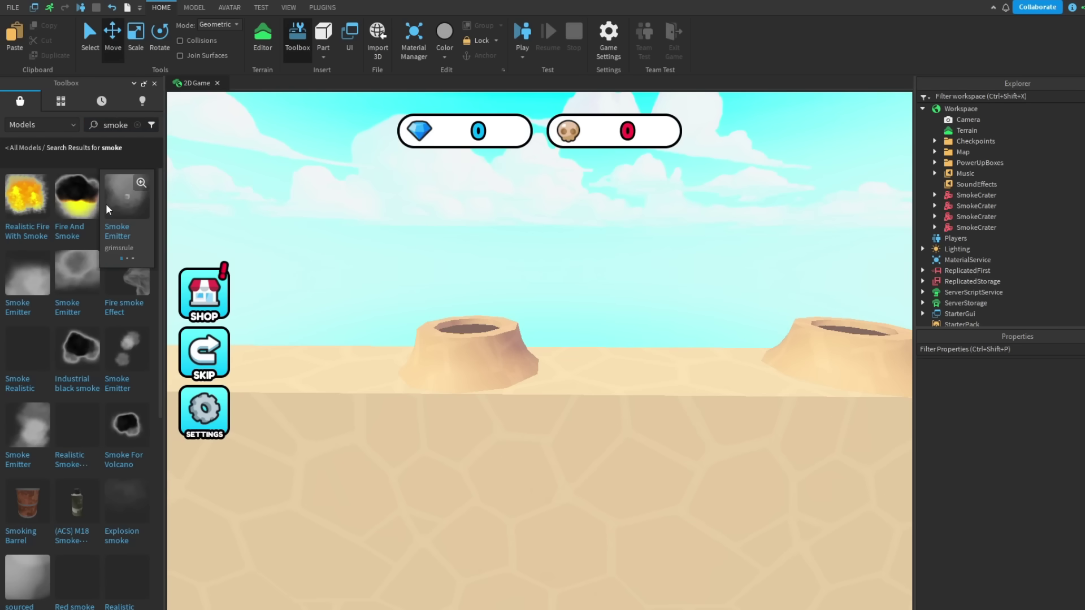
Drop the Smoke Emitter onto the crater and scroll down to its SmokeScript.
{"action": "left_click_drag", "start_coordinate": [122, 211], "coordinate": [563, 373]}
{"action": "scroll", "coordinate": [612, 348], "scroll_direction": "down", "scroll_amount": 5}
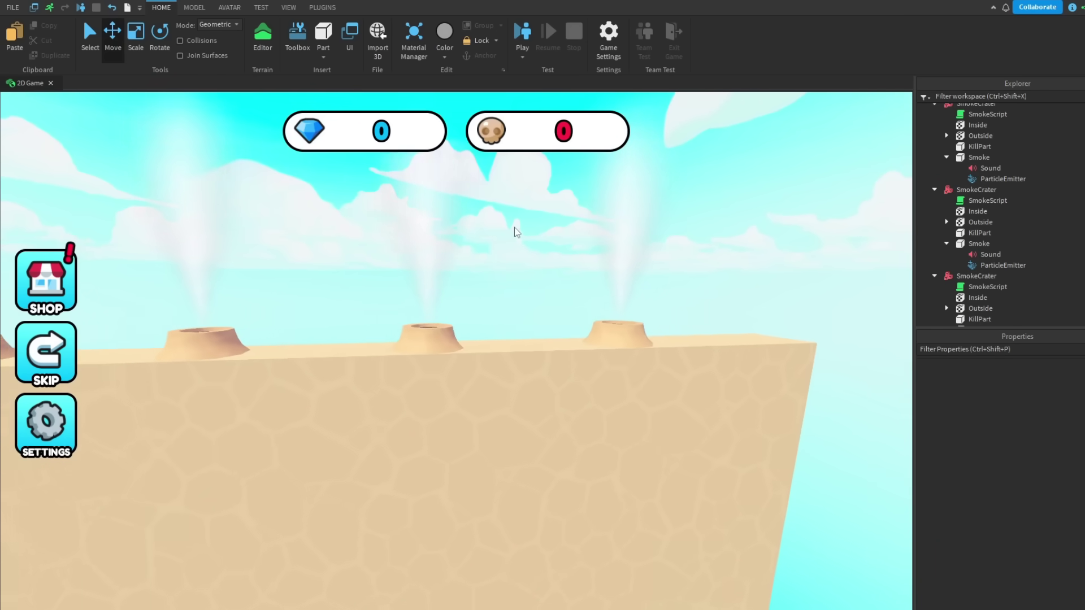
{"action": "scroll", "coordinate": [514, 228], "scroll_direction": "down", "scroll_amount": 3}
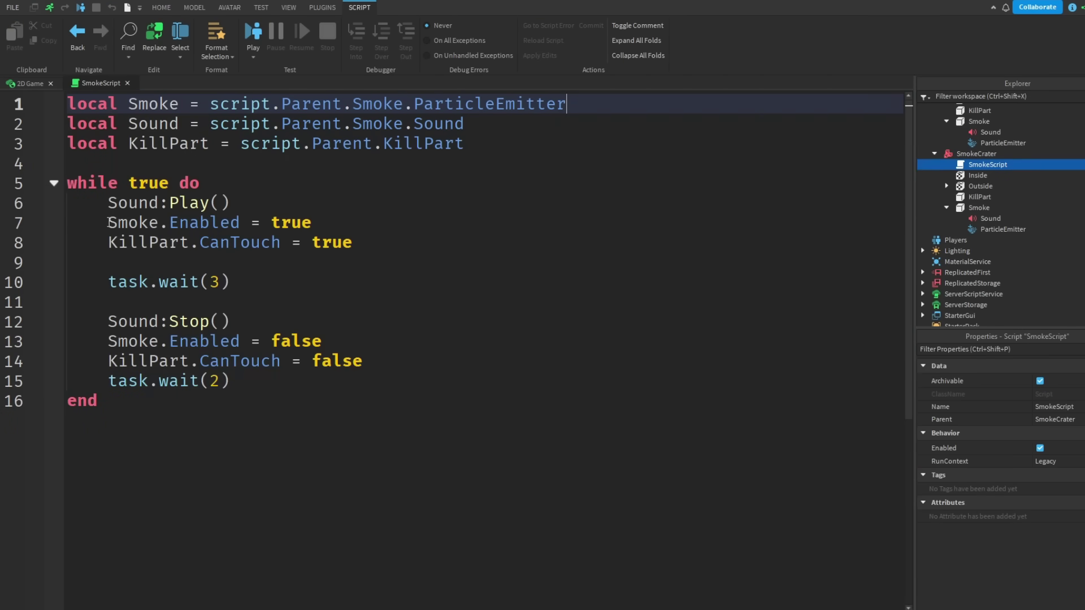
Highlight the SmokeScript loop lines that switch smoke, kill part and waits on and off.
{"action": "mouse_move", "coordinate": [109, 222]}
{"action": "left_mouse_down"}
{"action": "mouse_move", "coordinate": [359, 231]}
{"action": "mouse_move", "coordinate": [109, 242]}
{"action": "left_mouse_up"}
{"action": "left_click_drag", "start_coordinate": [108, 281], "coordinate": [204, 281]}
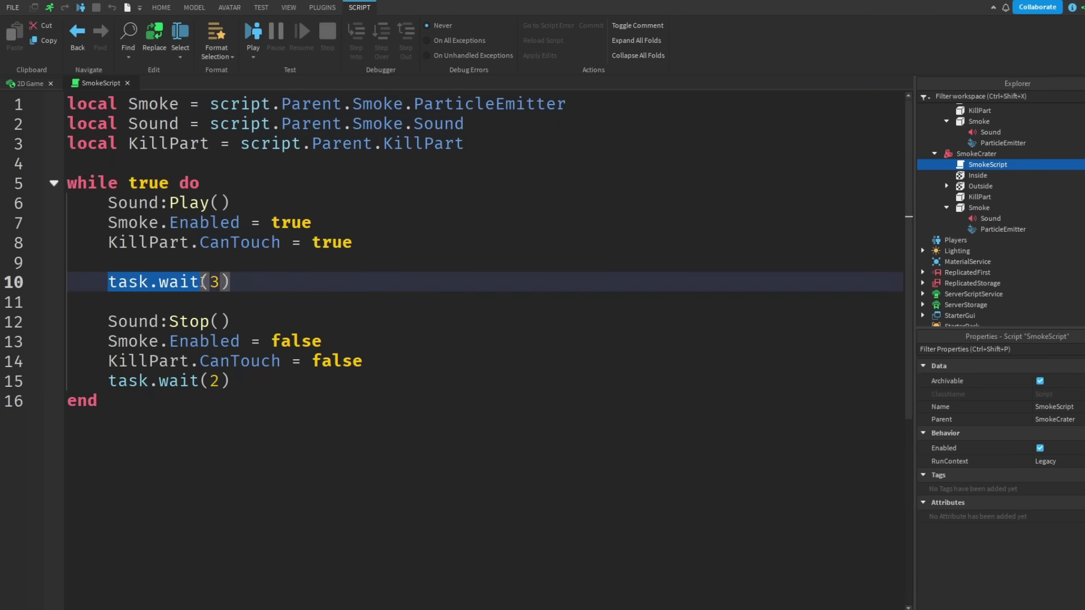
{"action": "left_click_drag", "start_coordinate": [109, 340], "coordinate": [410, 357]}
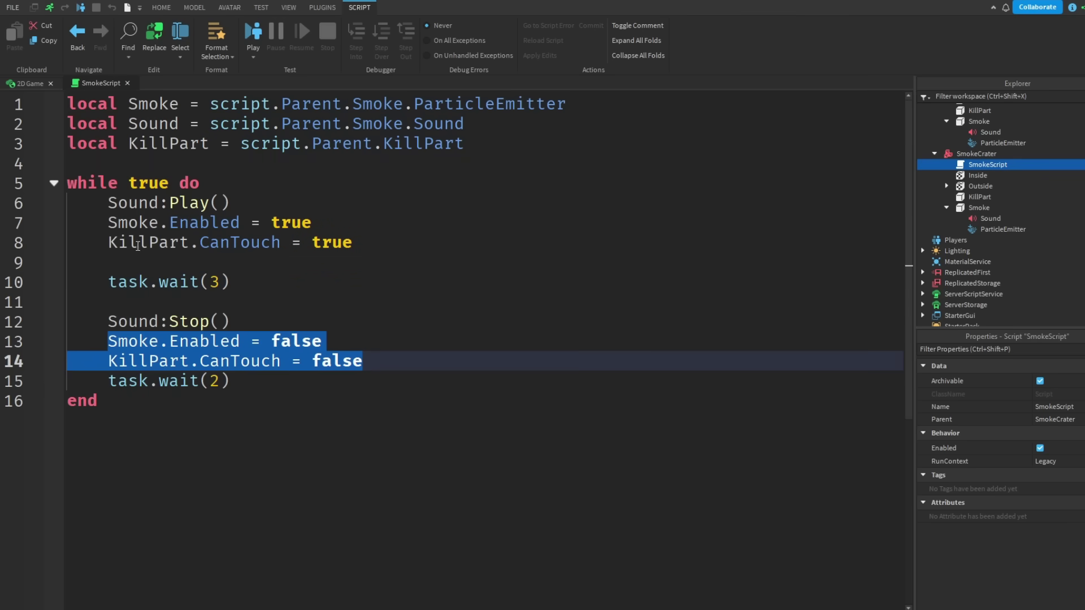
{"action": "left_click_drag", "start_coordinate": [108, 202], "coordinate": [397, 254]}
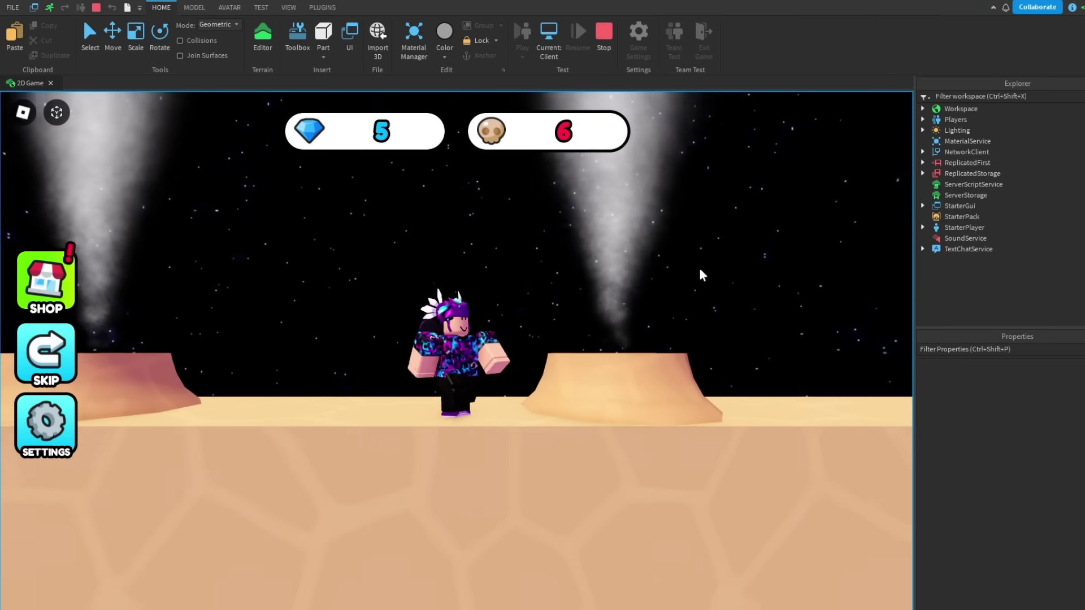
Finish the crater playtest on the volcano, then sketch a red jump path around the stars.
{"action": "key", "text": "d"}
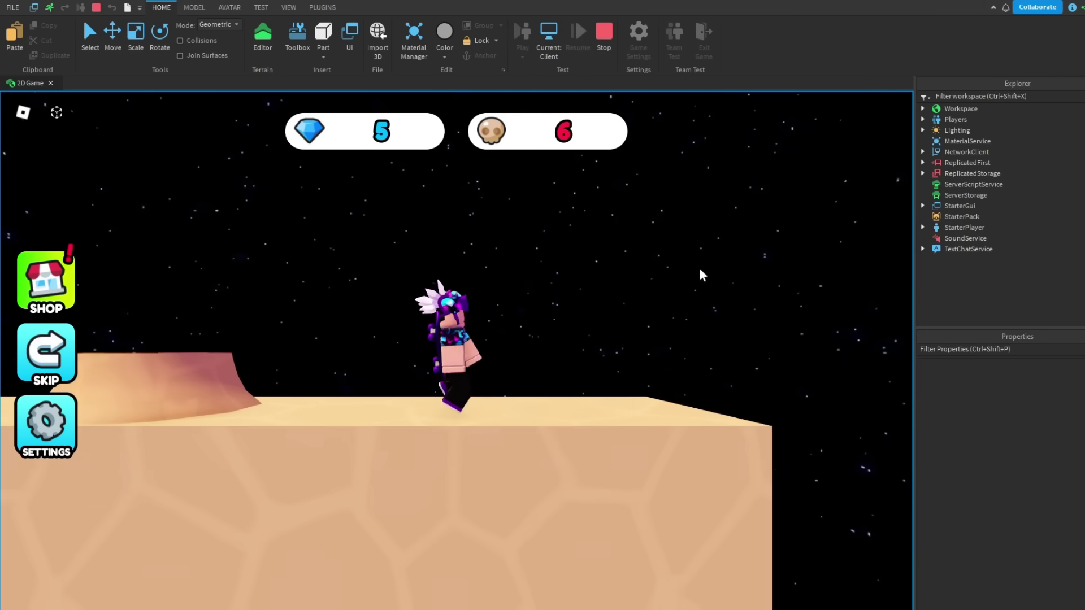
{"action": "key", "text": "shift+F5"}
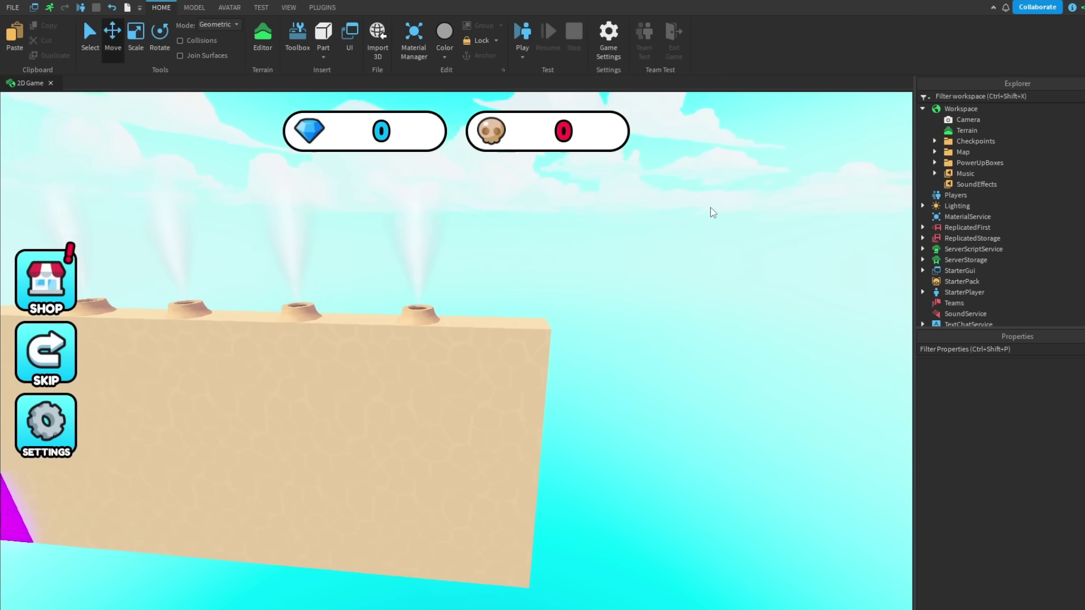
{"action": "key", "text": "d"}
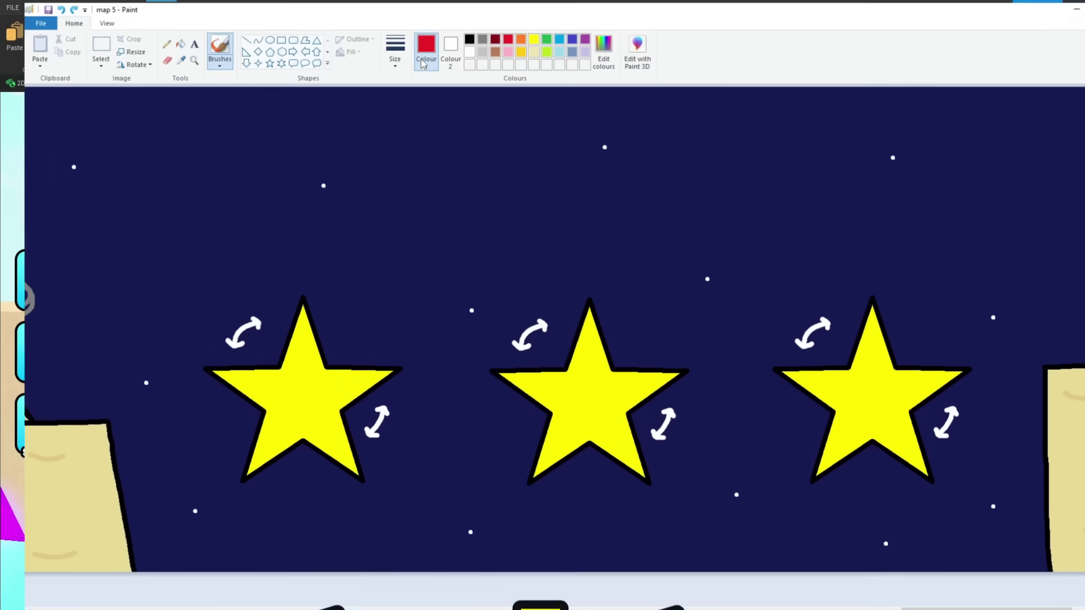
{"action": "mouse_move", "coordinate": [455, 169]}
{"action": "left_mouse_down"}
{"action": "mouse_move", "coordinate": [181, 436]}
{"action": "mouse_move", "coordinate": [966, 423]}
{"action": "mouse_move", "coordinate": [249, 240]}
{"action": "left_mouse_up"}
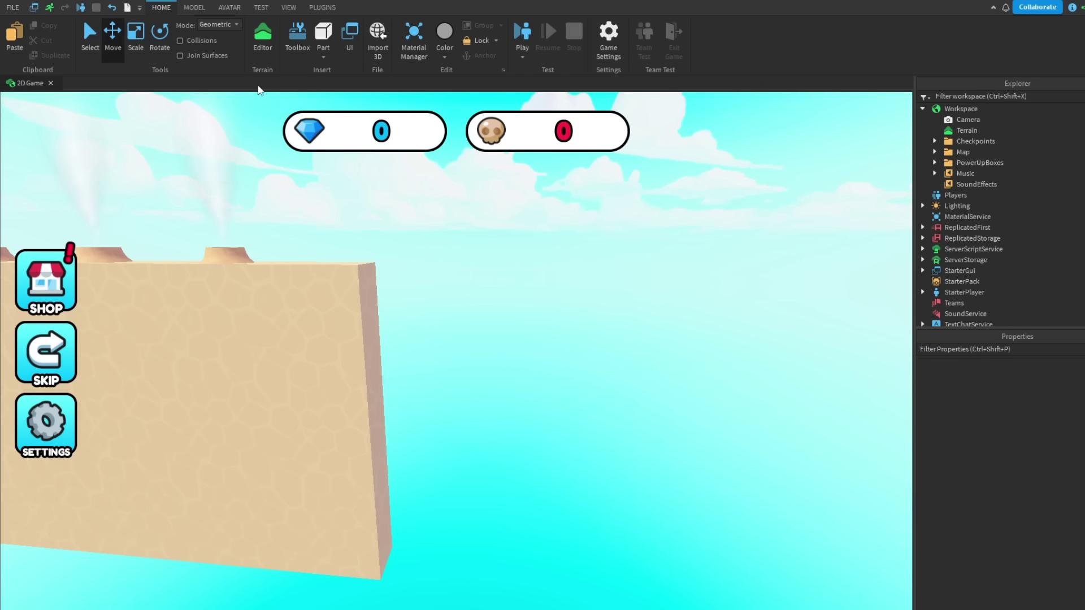
Insert a Star model from a Toolbox 'star' search and duplicate the stars along the course.
{"action": "left_click", "coordinate": [295, 52]}
{"action": "type", "text": "star"}
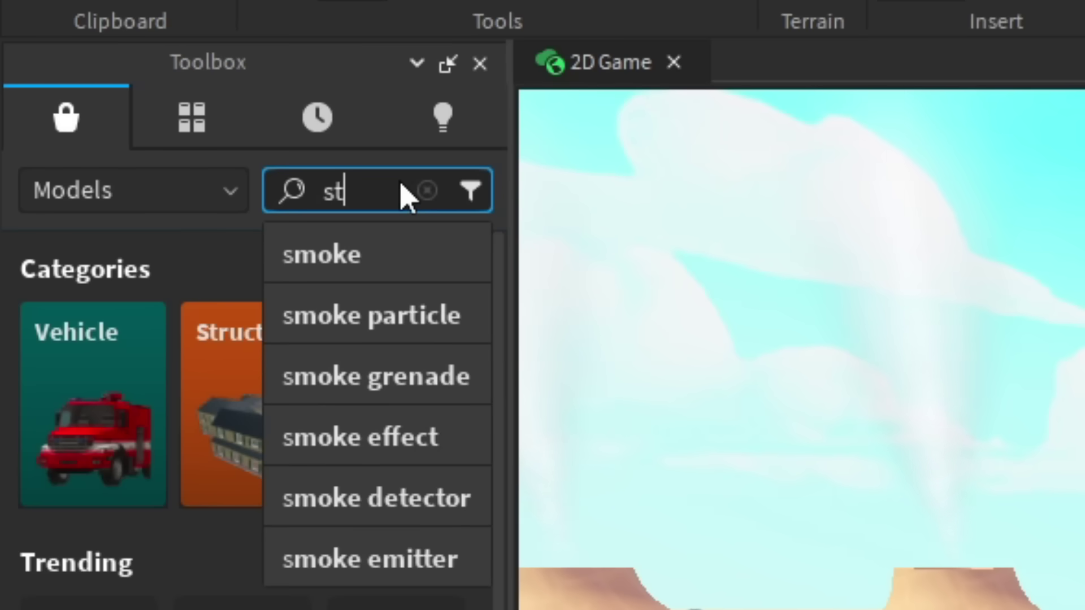
{"action": "key", "text": "Return"}
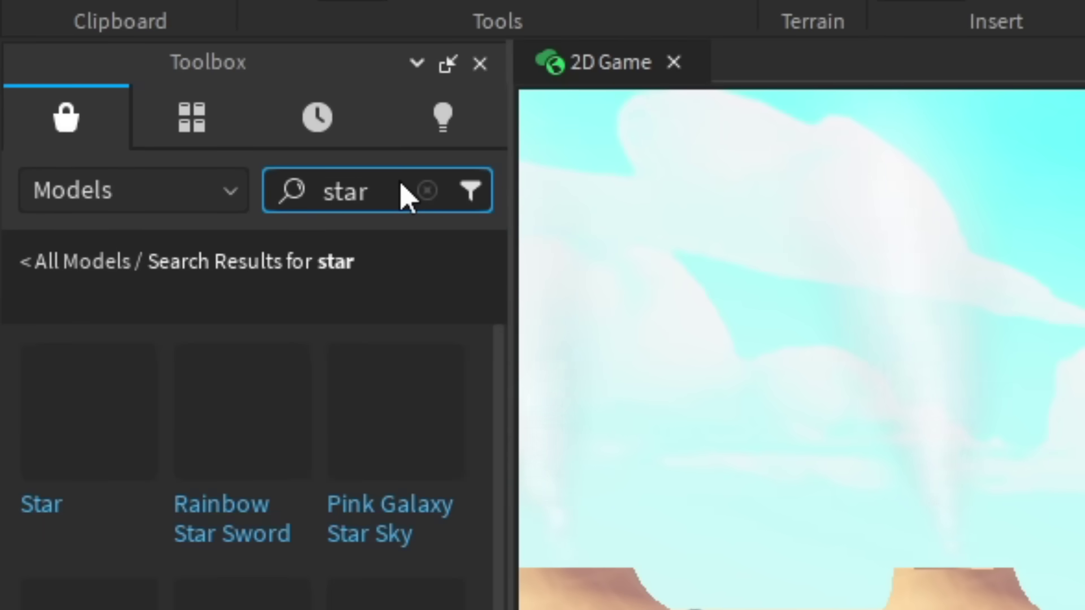
{"action": "left_click_drag", "start_coordinate": [88, 413], "coordinate": [422, 304]}
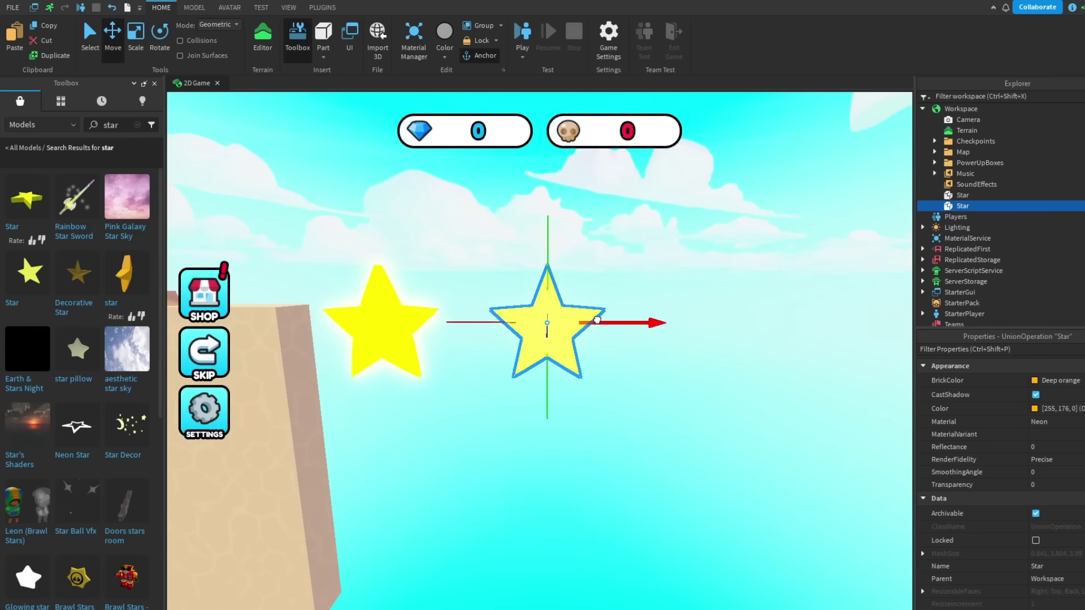
{"action": "key", "text": "ctrl+d"}
{"action": "left_click_drag", "start_coordinate": [452, 333], "coordinate": [431, 335]}
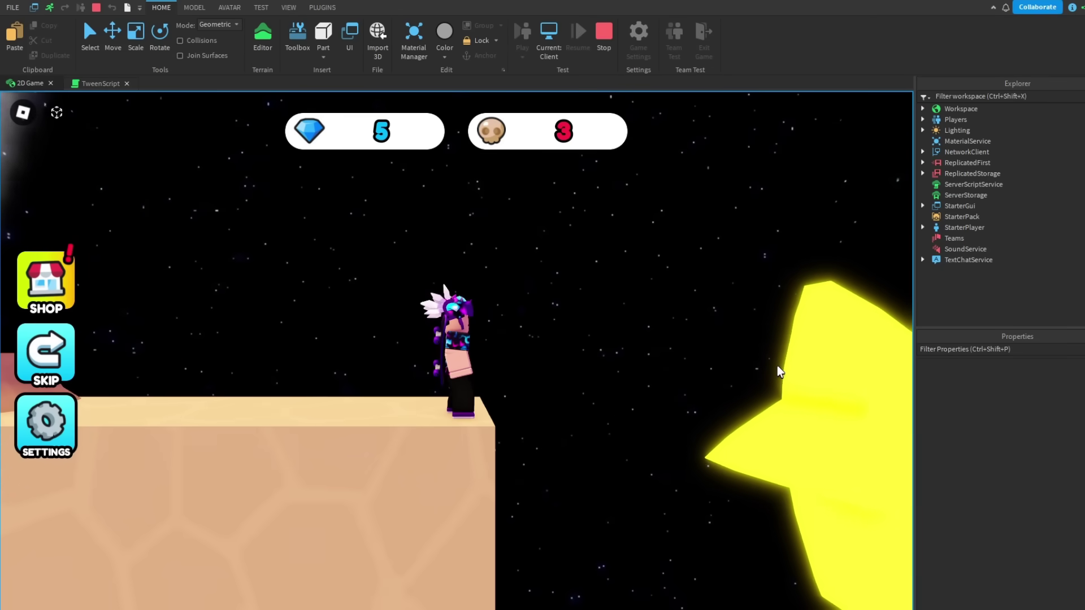
Jump onto the moving star, ride it across the gap and hop onto the tan platform.
{"action": "key", "text": "space"}
{"action": "key", "text": "d"}
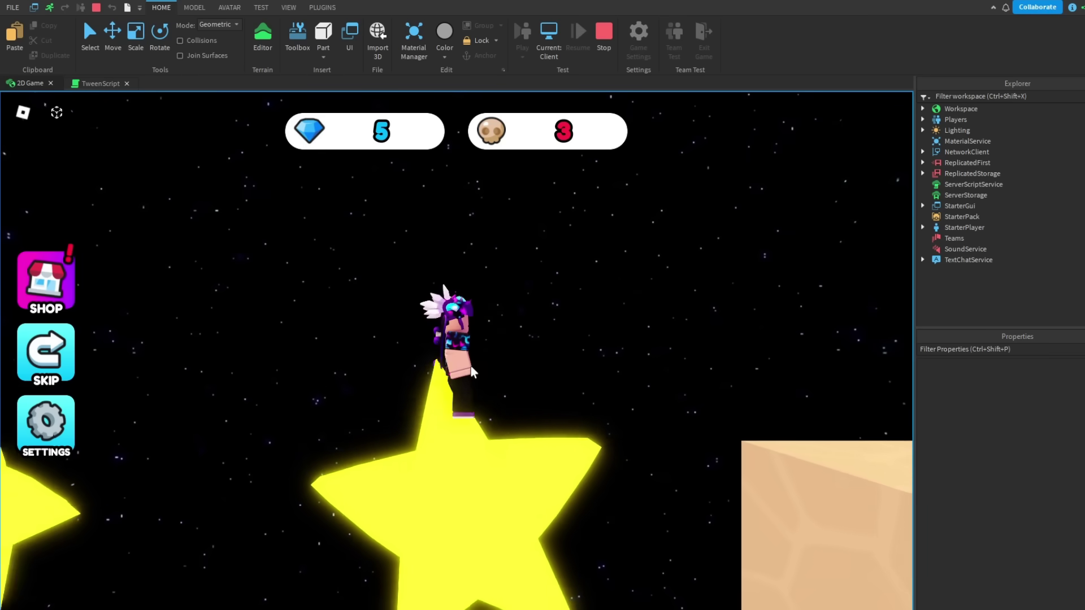
{"action": "key", "text": "d"}
{"action": "key", "text": "space"}
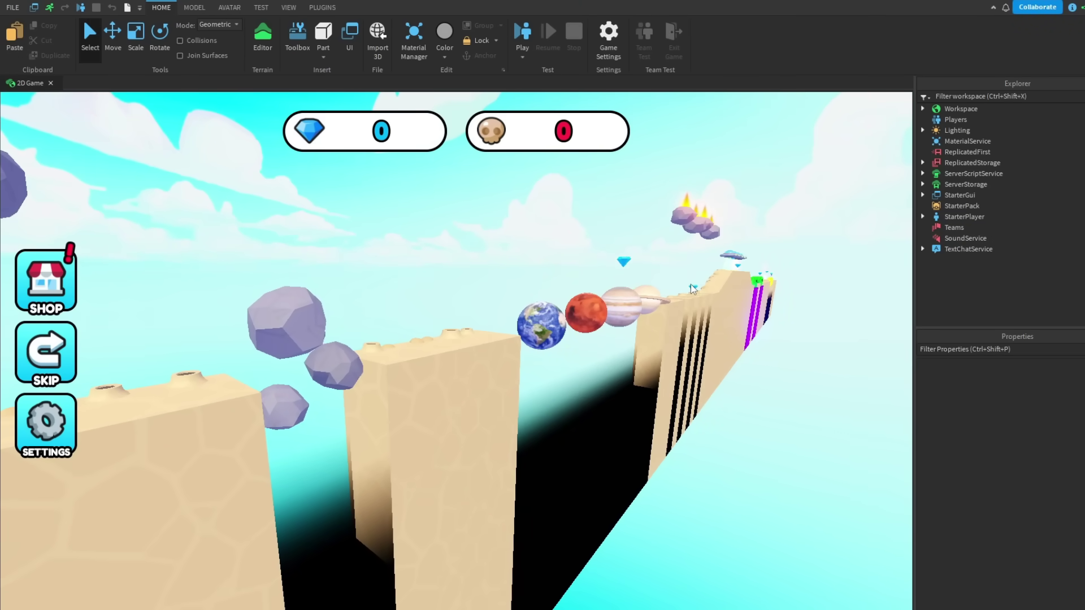
{"action": "key", "text": "s"}
{"action": "key", "text": "d"}
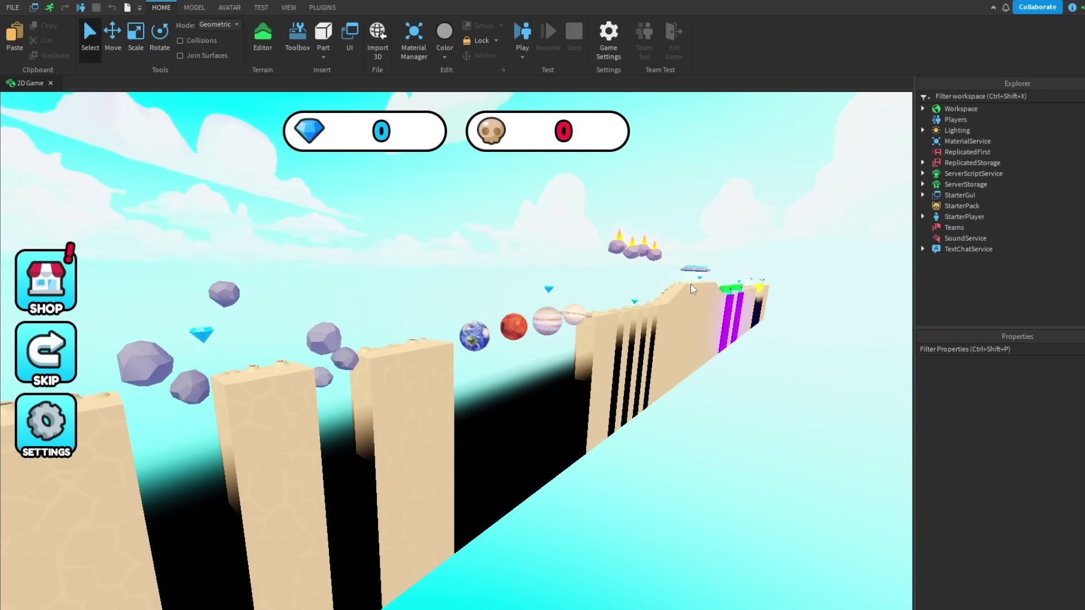
{"action": "key", "text": "w"}
{"action": "key", "text": "a"}
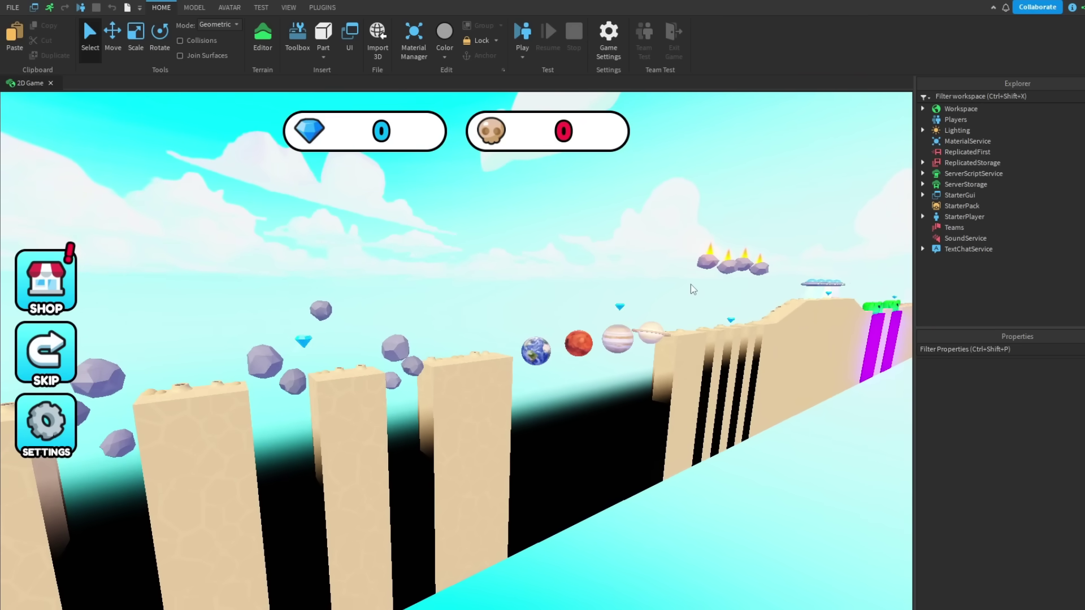